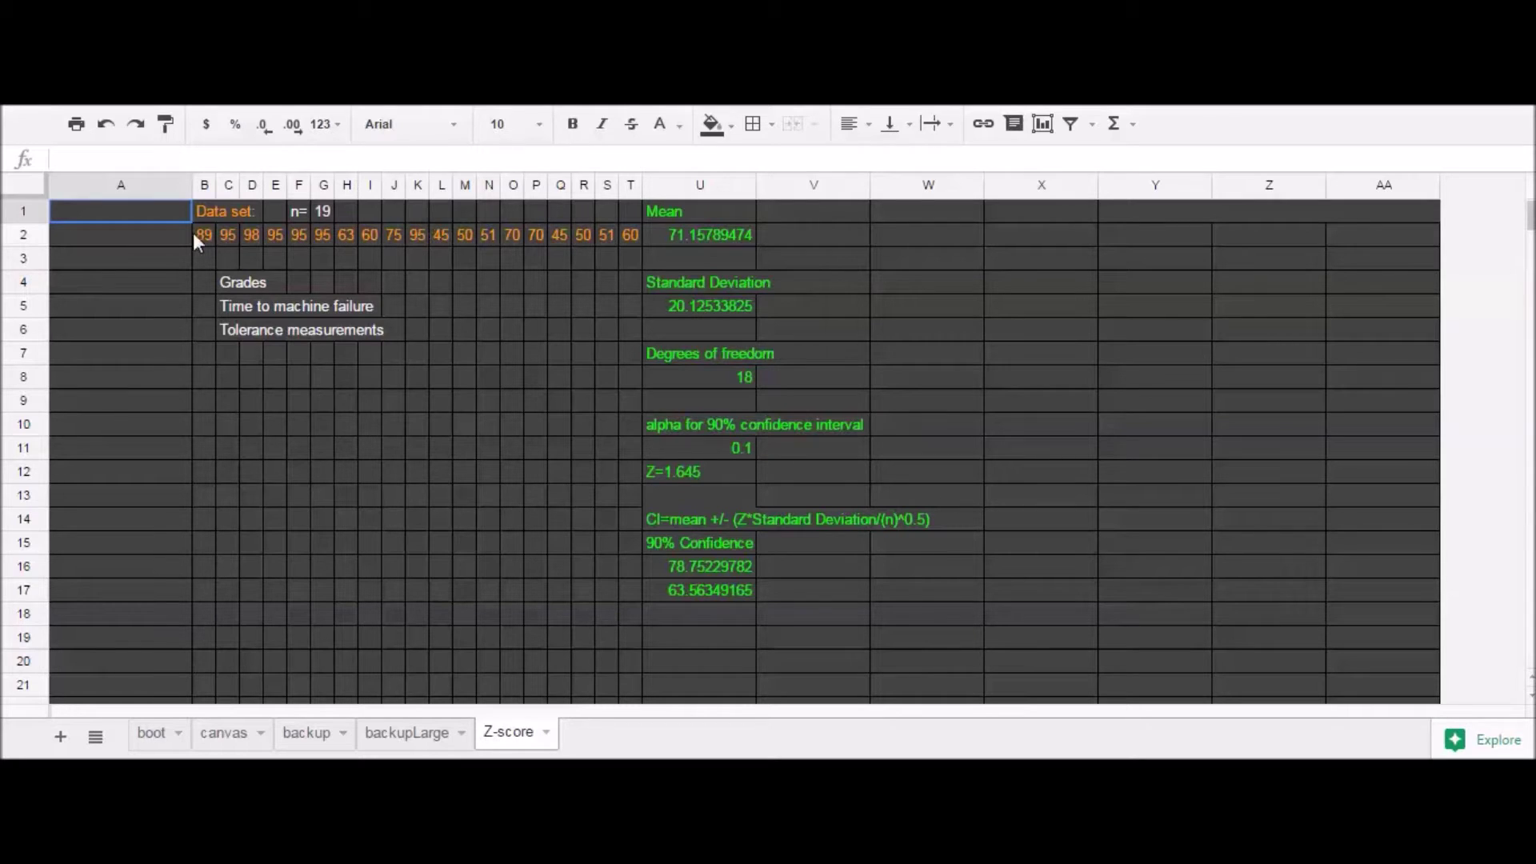
Review the Z-score sheet's data row and its mean, standard deviation, Z and confidence-bound formulas in column U.
{"action": "left_click_drag", "start_coordinate": [205, 237], "coordinate": [641, 237]}
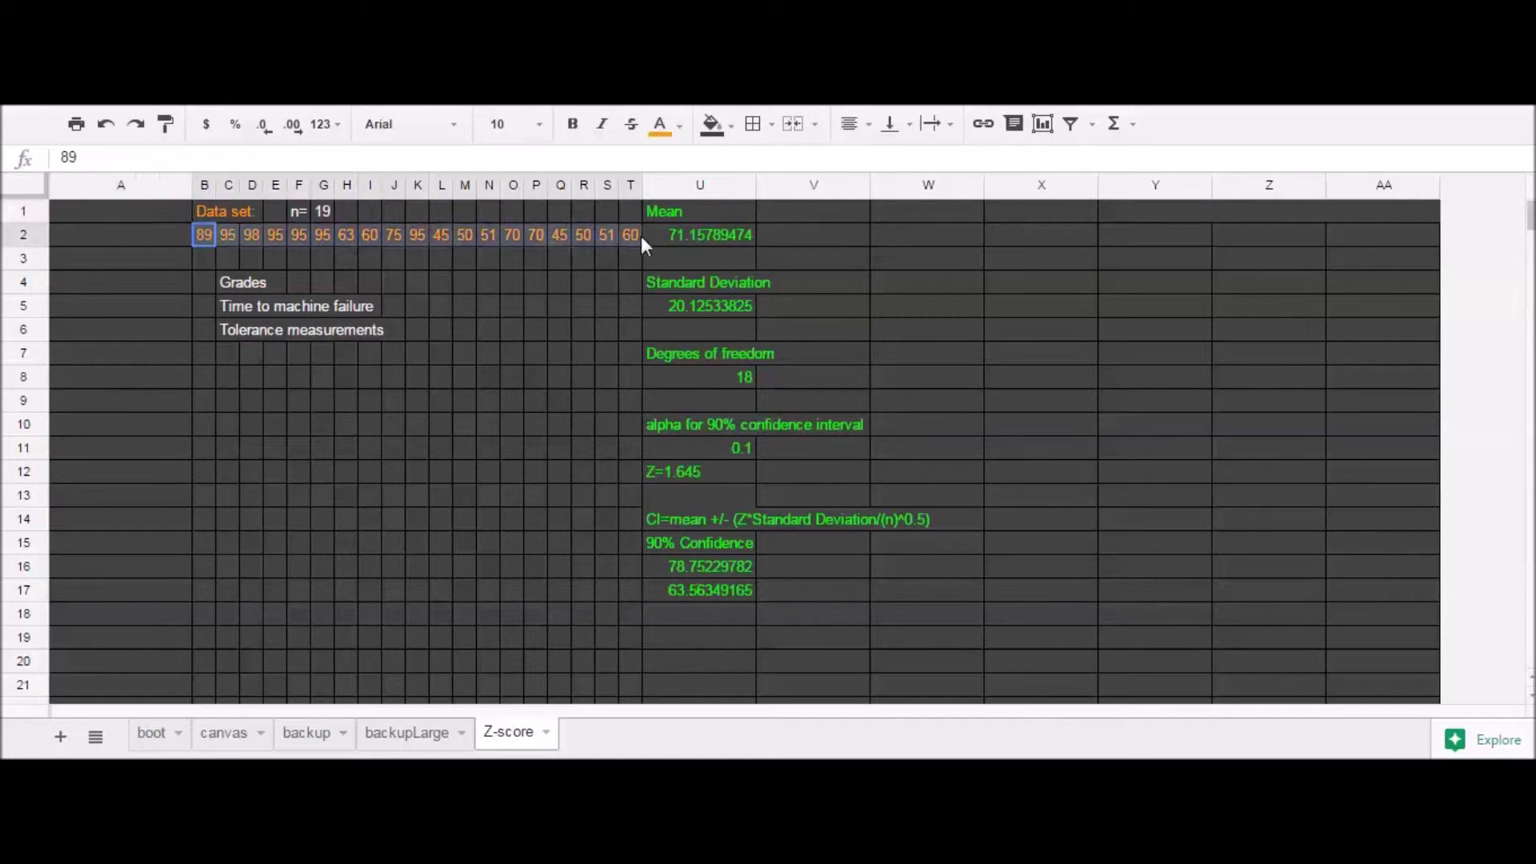
{"action": "left_click", "coordinate": [705, 234]}
{"action": "left_click", "coordinate": [693, 302]}
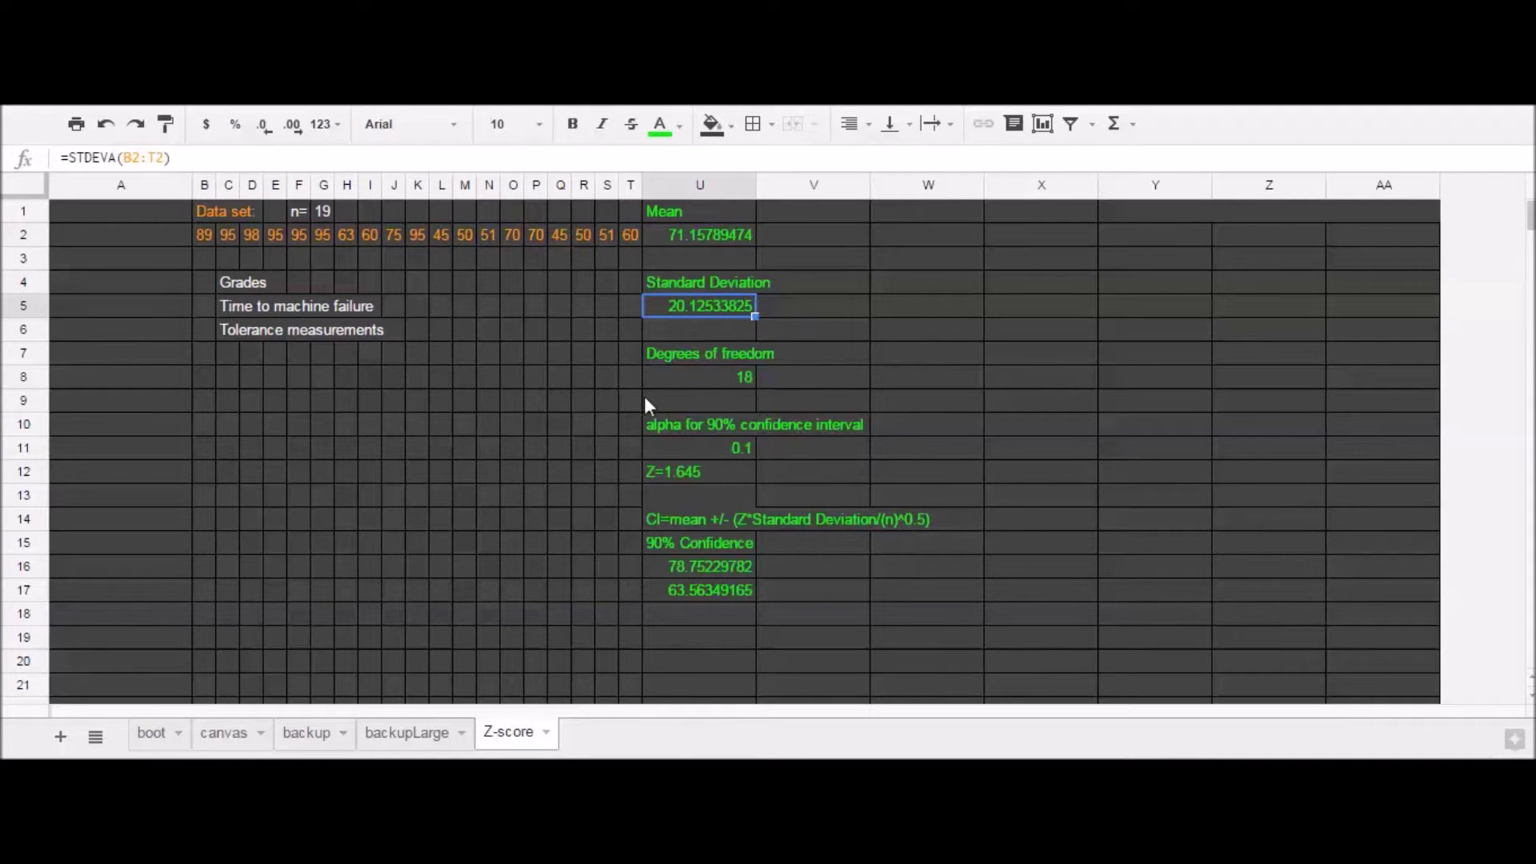
{"action": "left_click", "coordinate": [661, 473]}
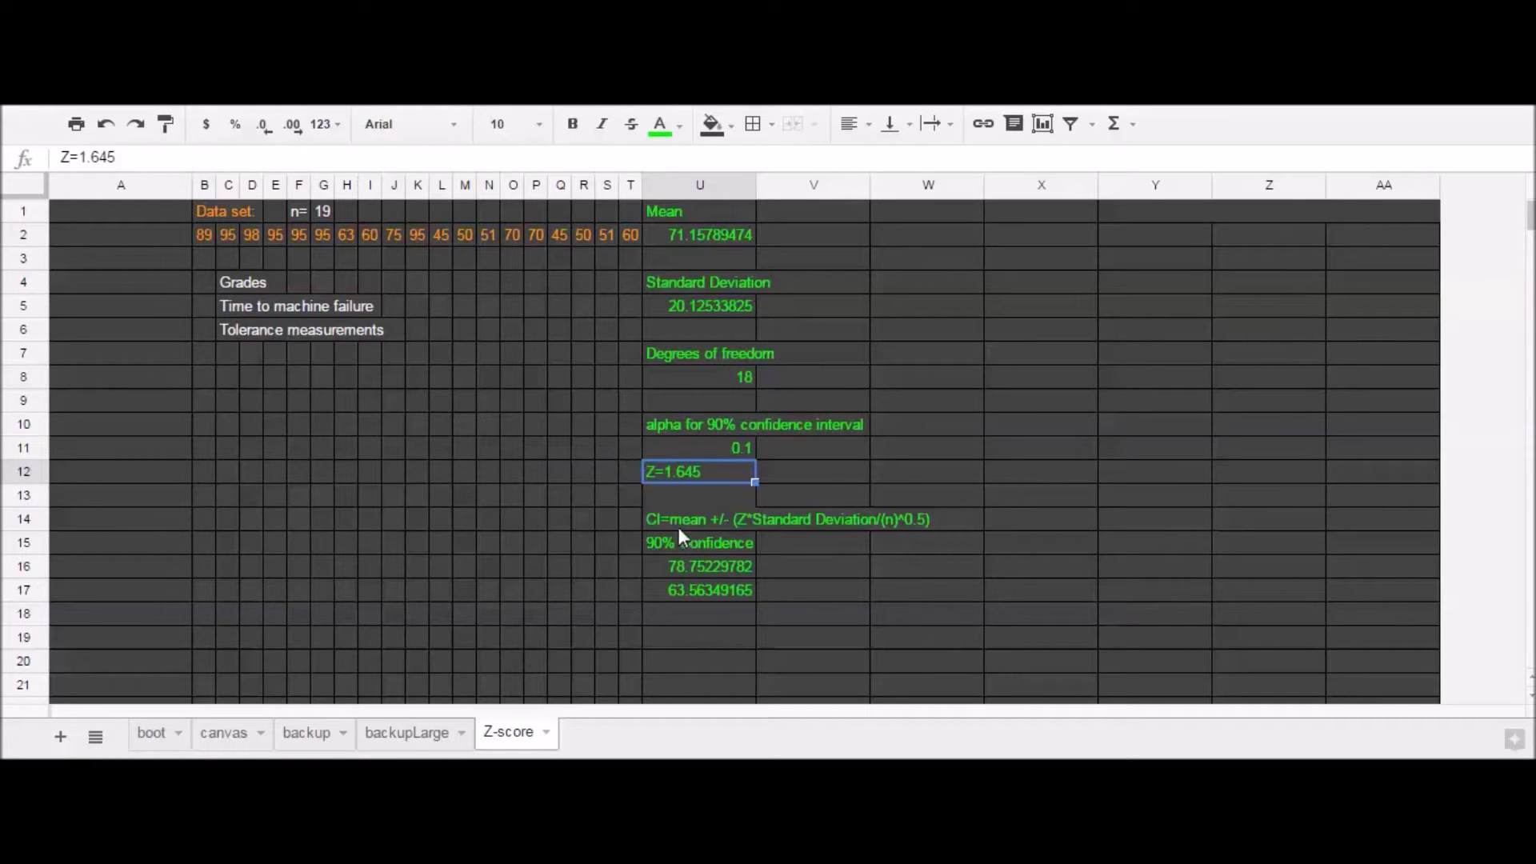
{"action": "left_click", "coordinate": [682, 564]}
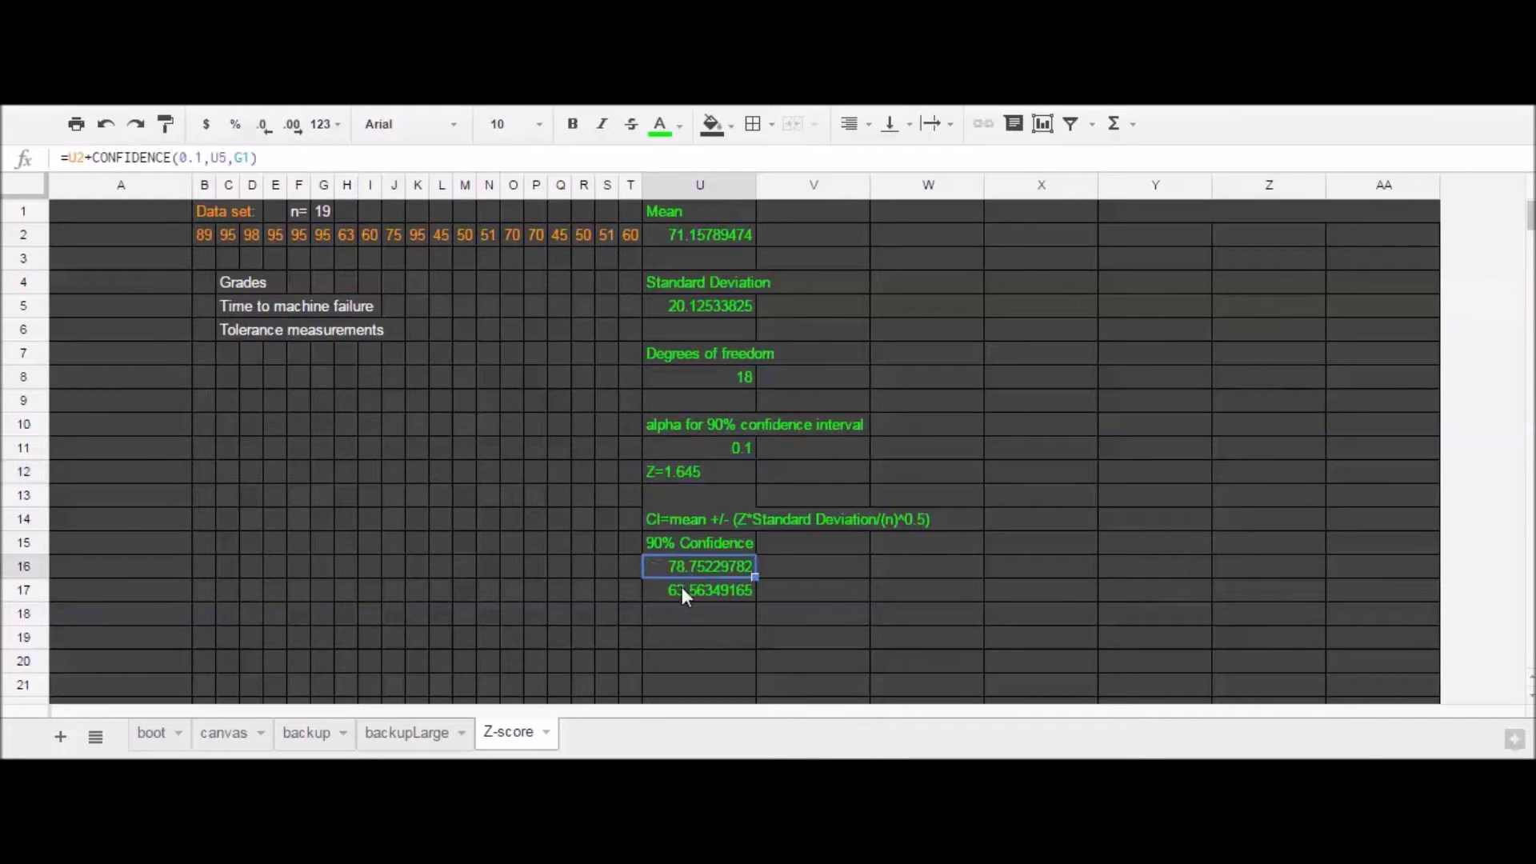
{"action": "left_click", "coordinate": [682, 588]}
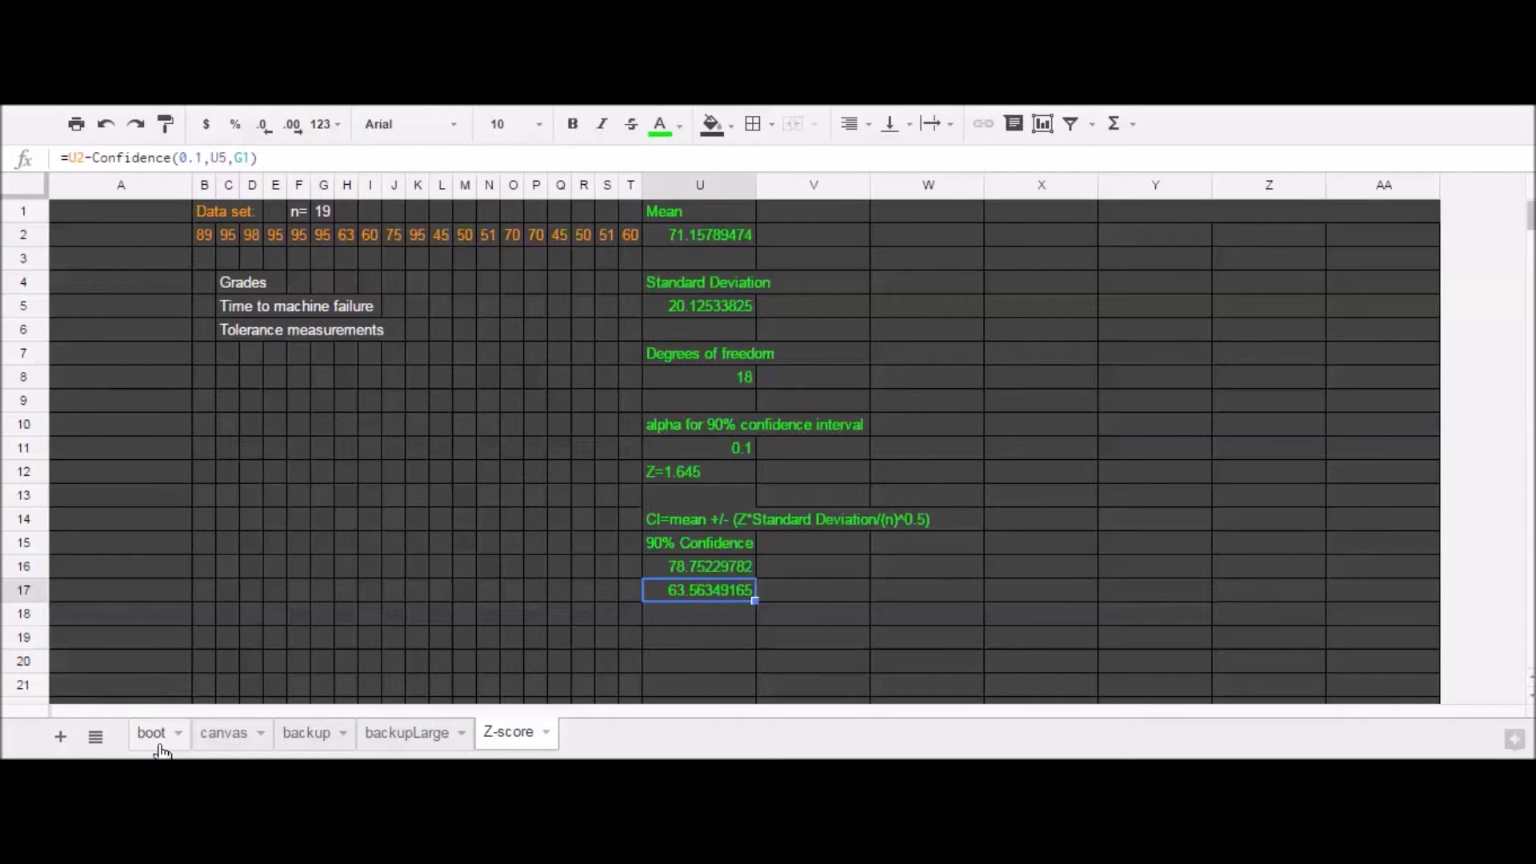
On the boot sheet, replace C4's formula with =randbetween(0,5).
{"action": "left_click", "coordinate": [160, 747]}
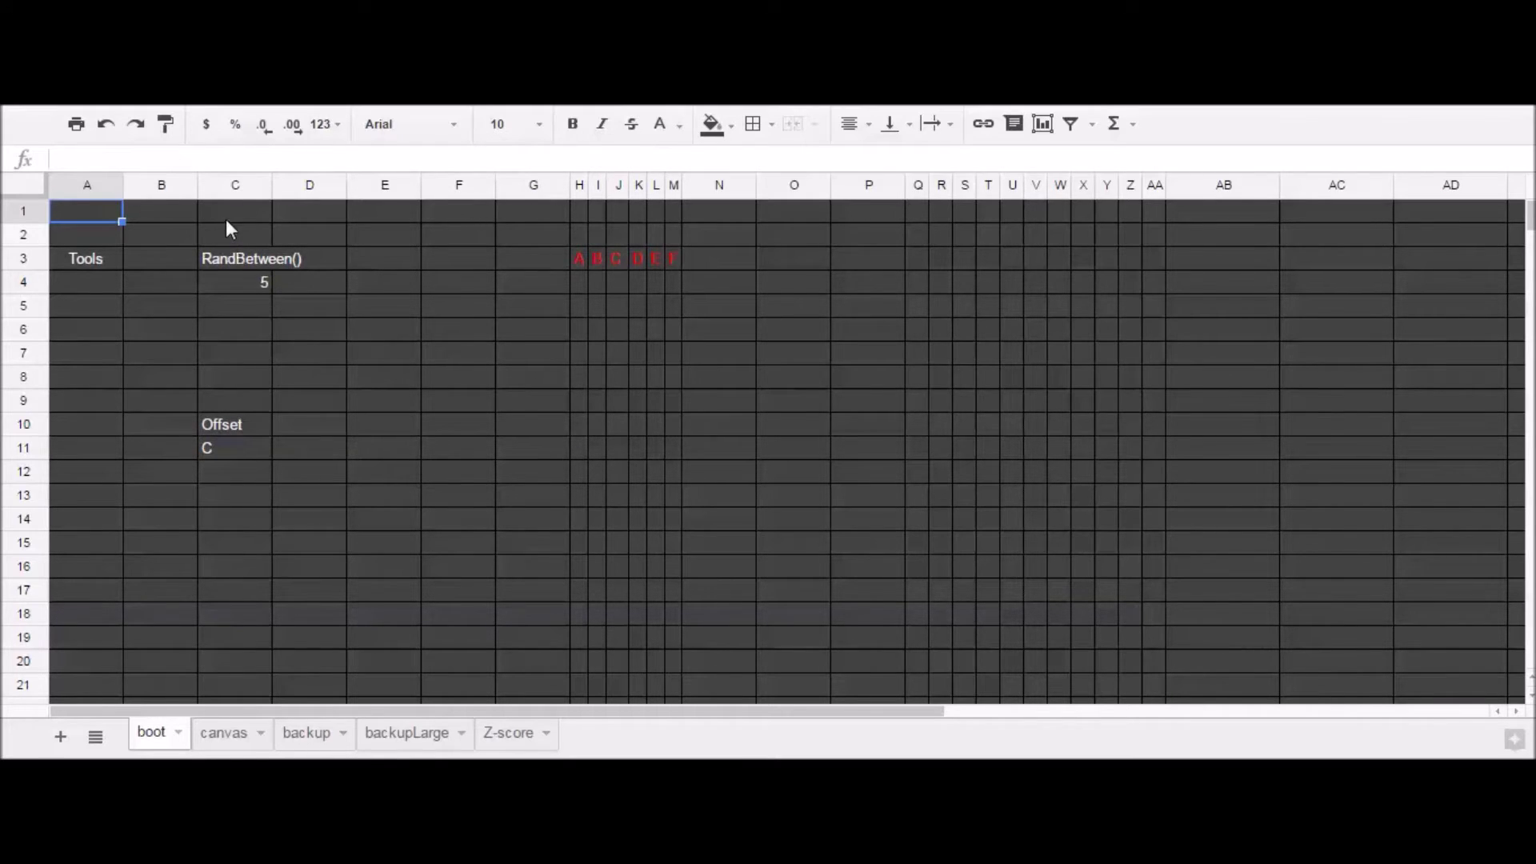
{"action": "left_click", "coordinate": [232, 283]}
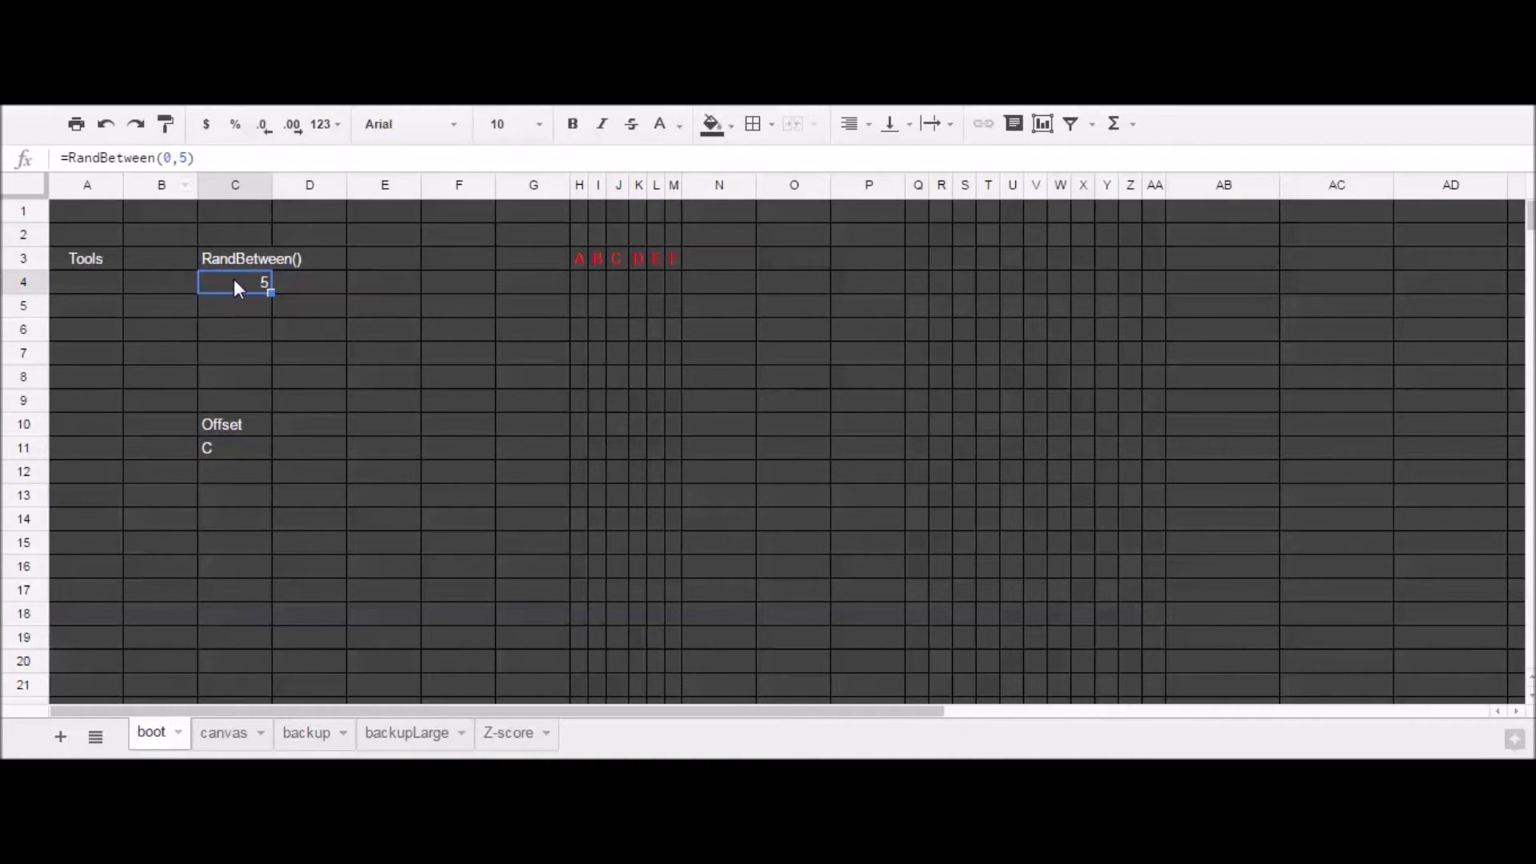
{"action": "double_click", "coordinate": [235, 285]}
{"action": "left_click_drag", "start_coordinate": [240, 158], "coordinate": [3, 163]}
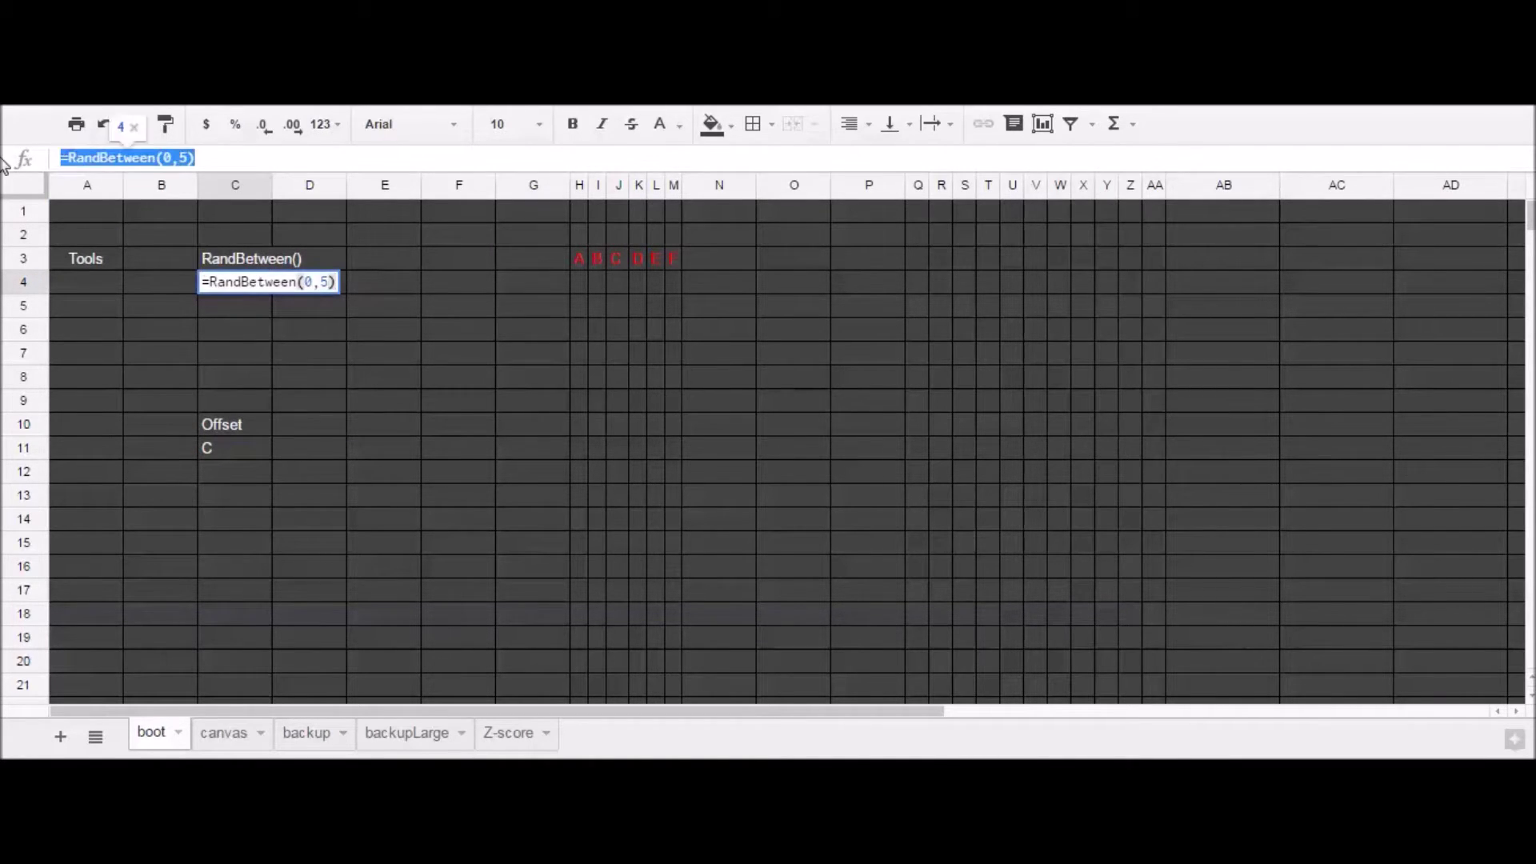
{"action": "type", "text": "="}
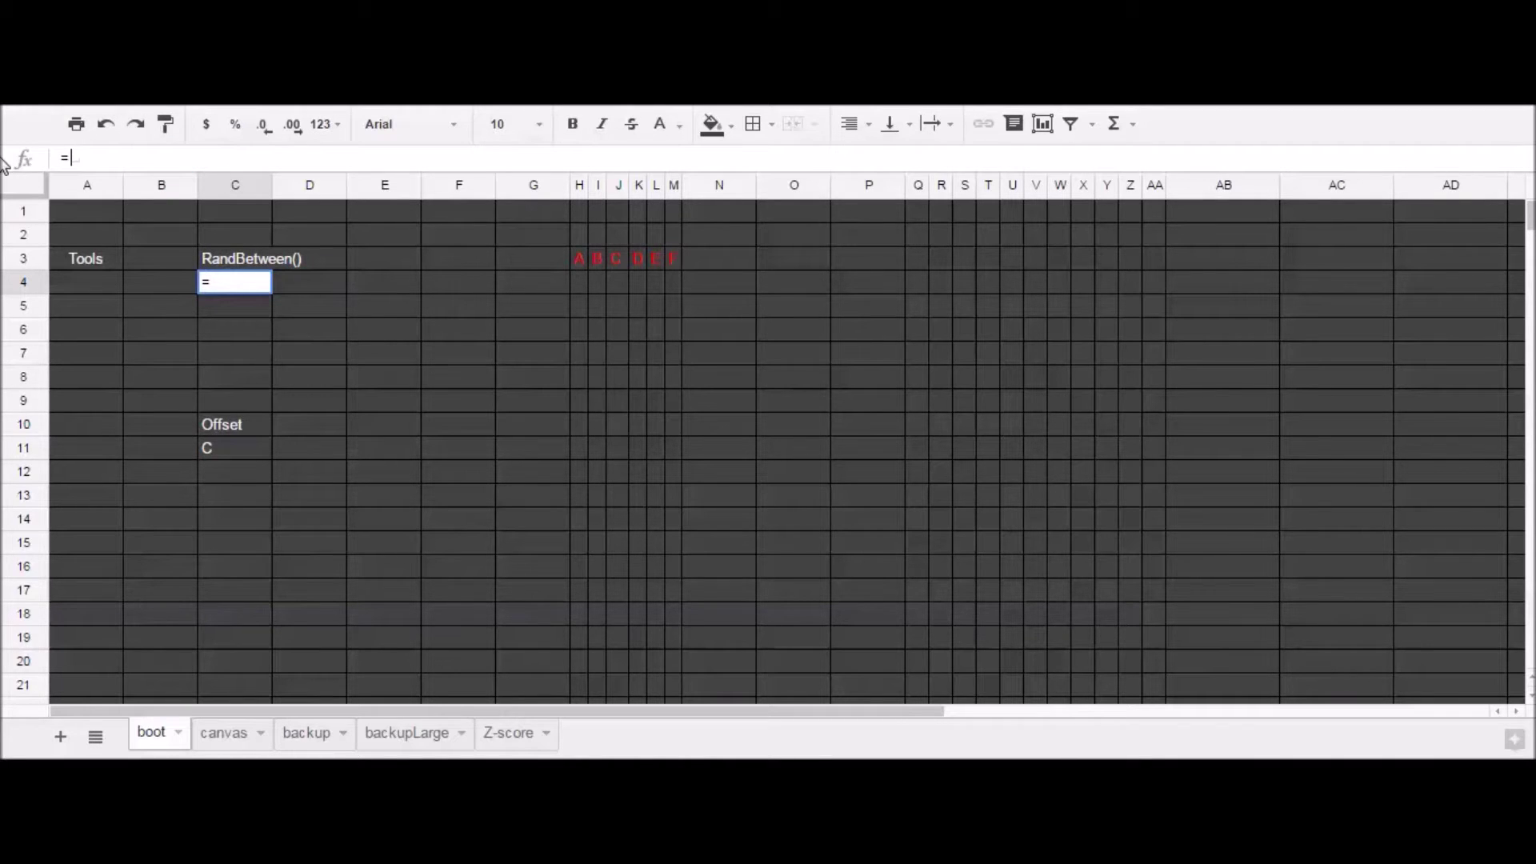
{"action": "type", "text": "rand"}
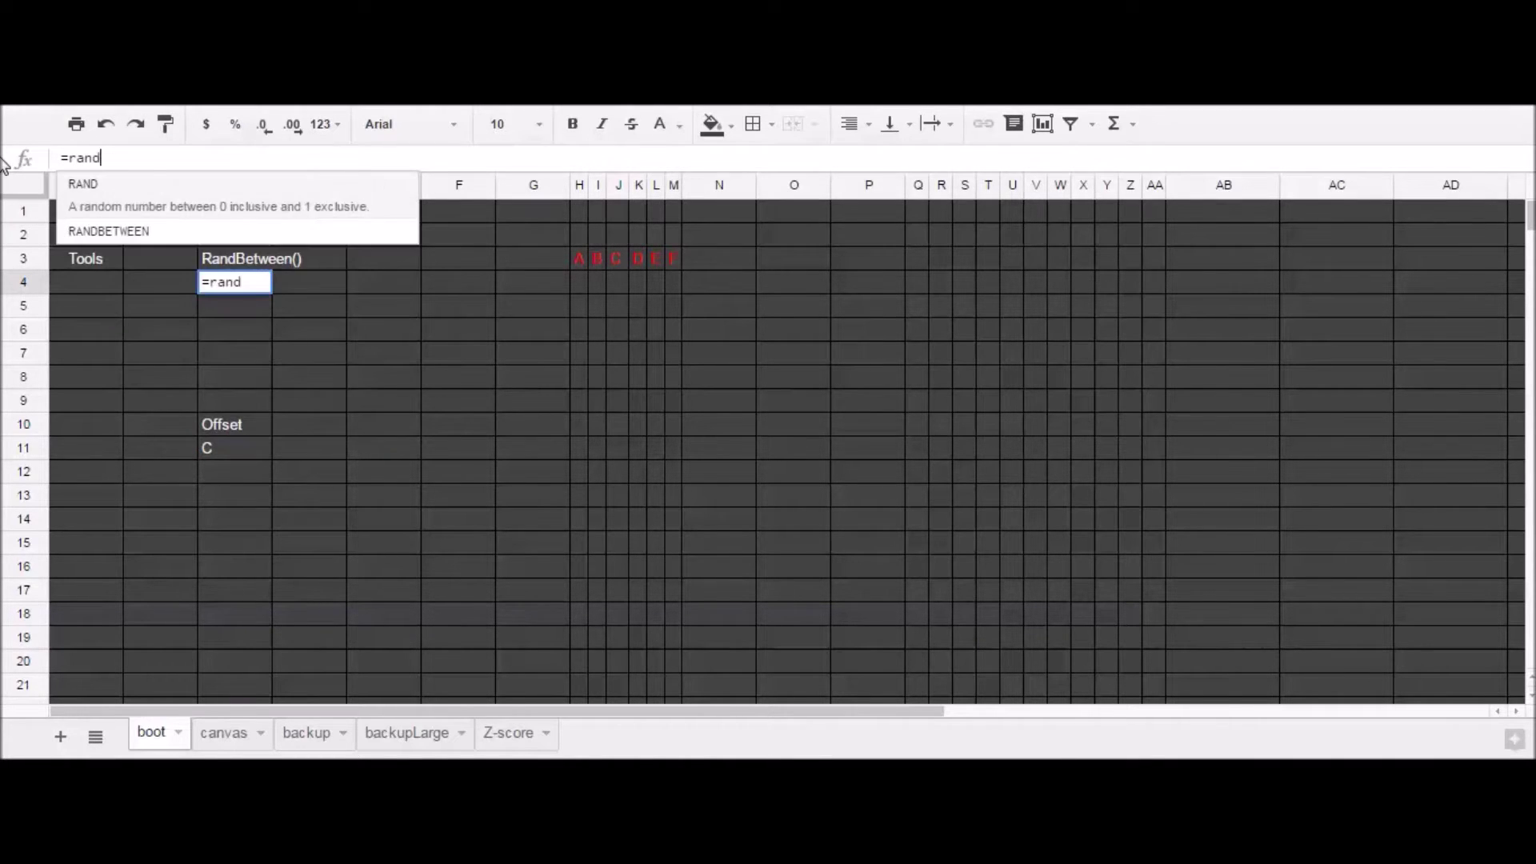
{"action": "type", "text": "between"}
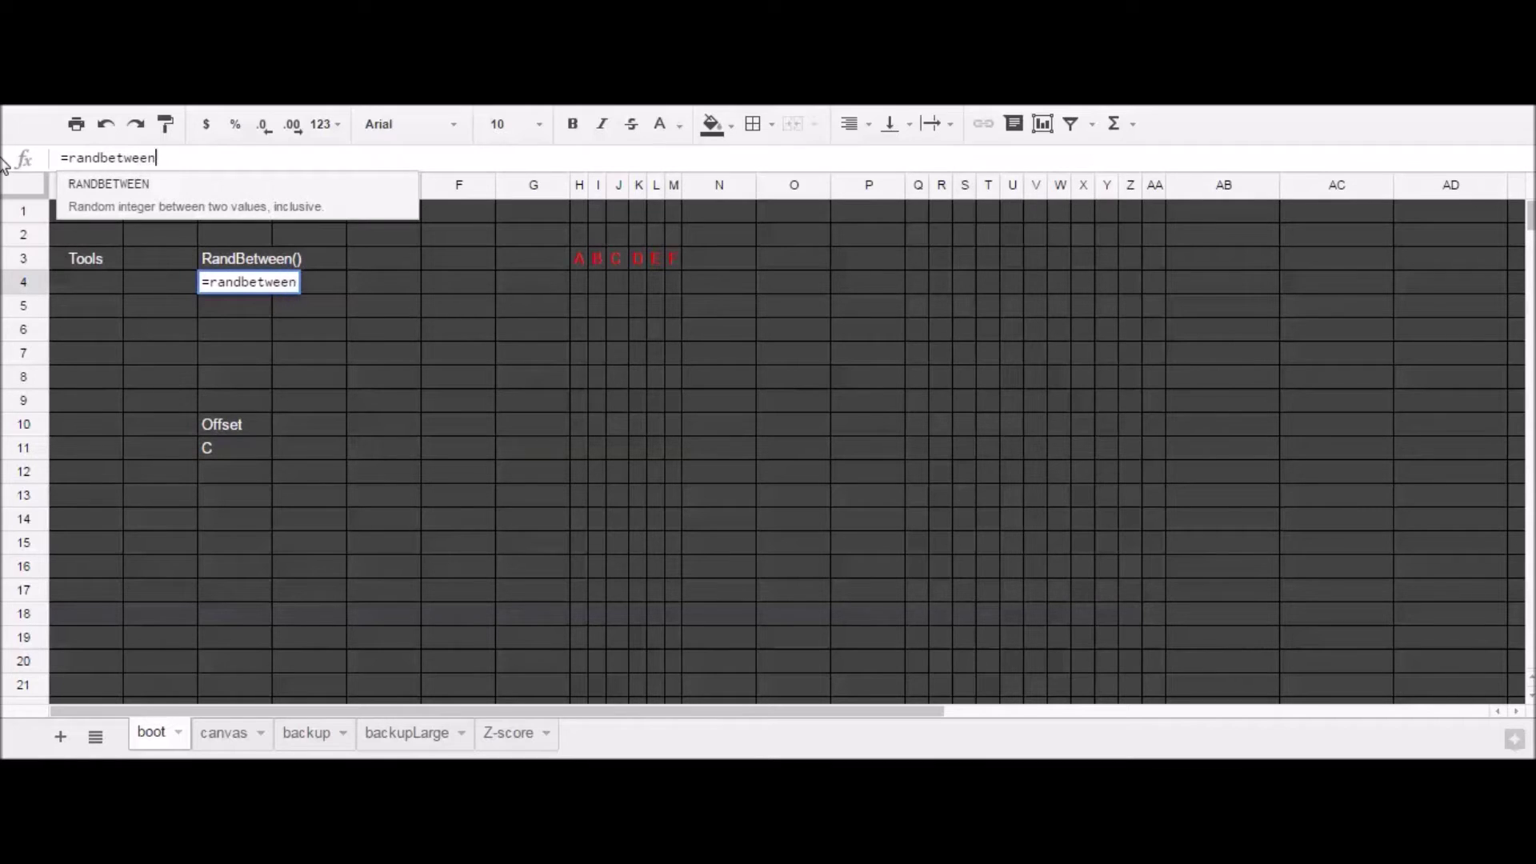
{"action": "type", "text": "(0"}
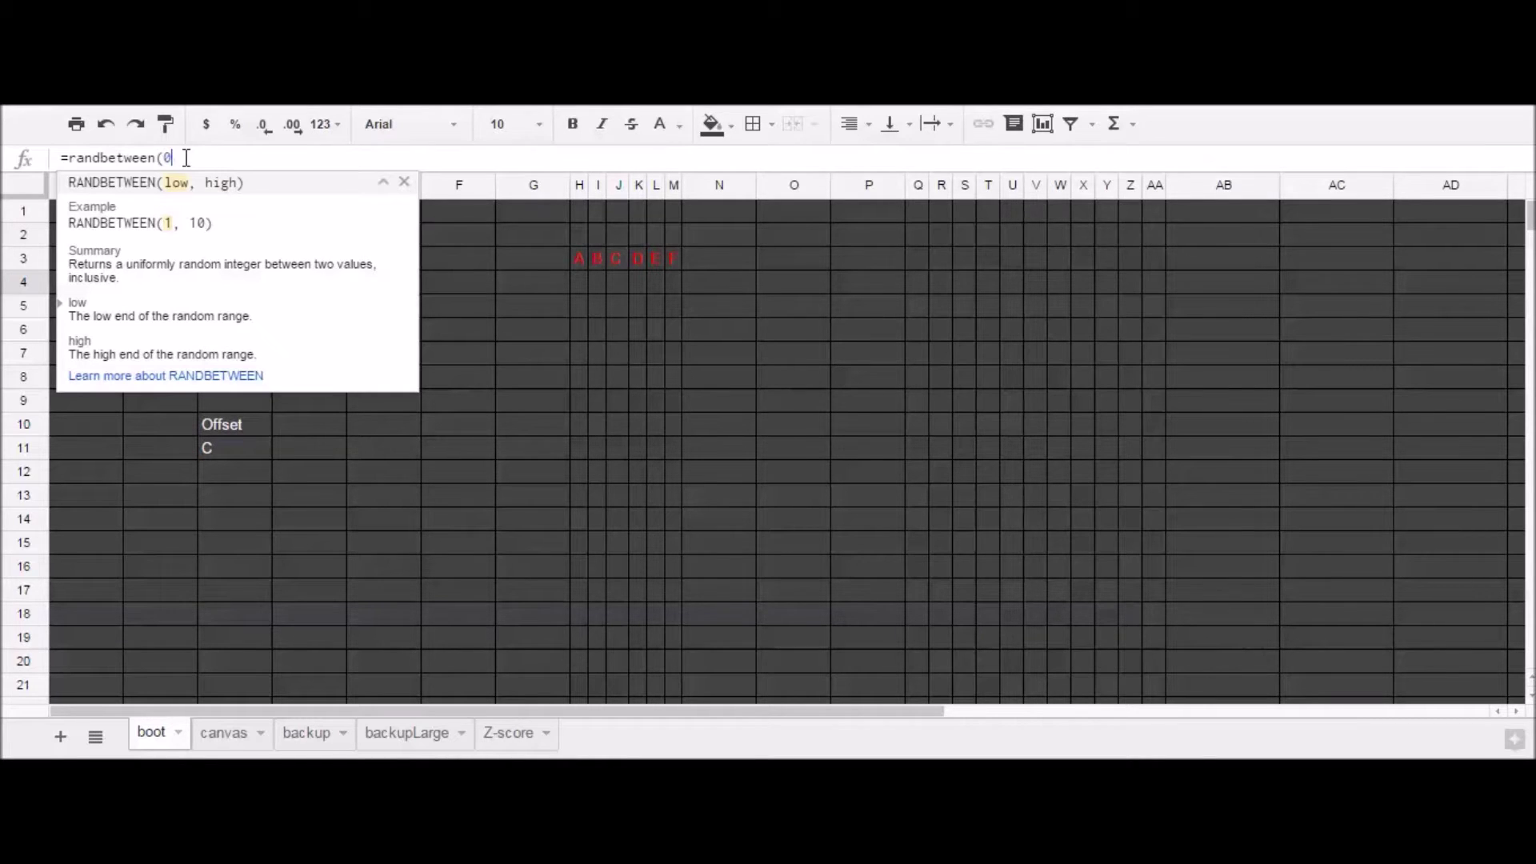
{"action": "type", "text": ",5)"}
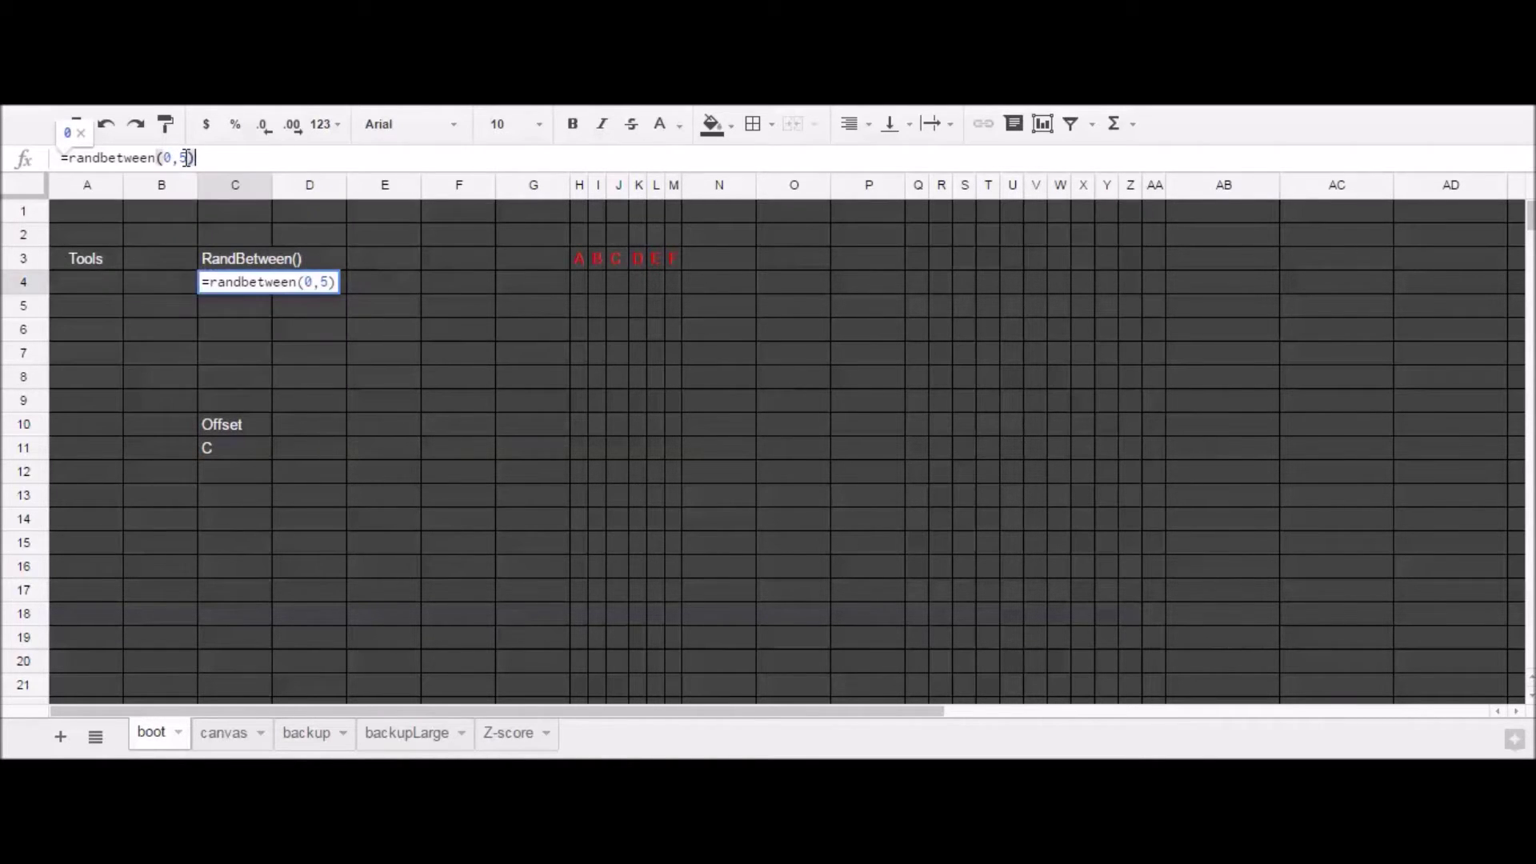
{"action": "key", "text": "Return"}
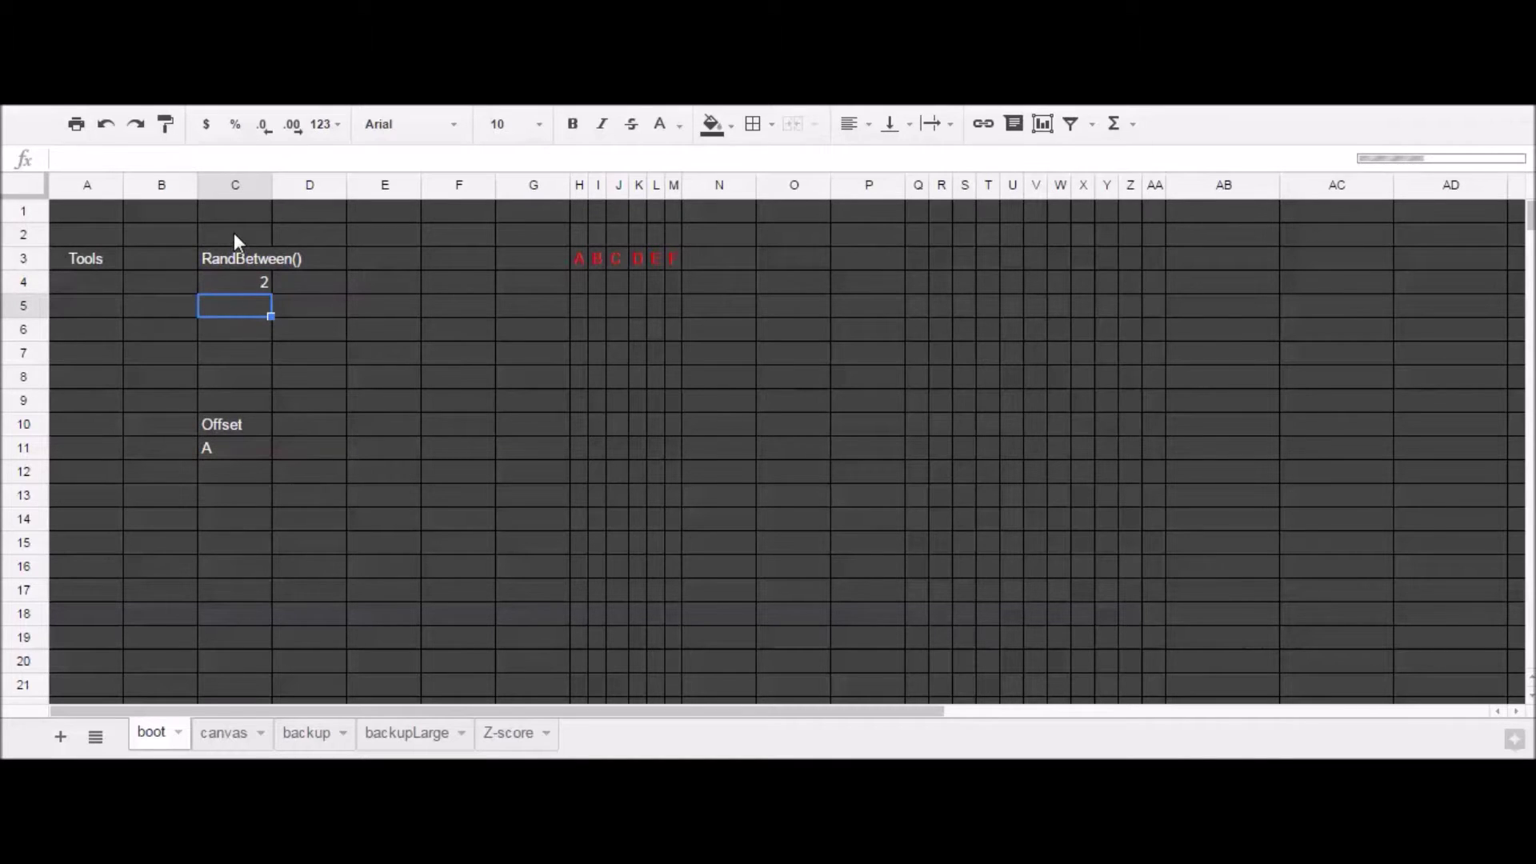
{"action": "left_click", "coordinate": [234, 234]}
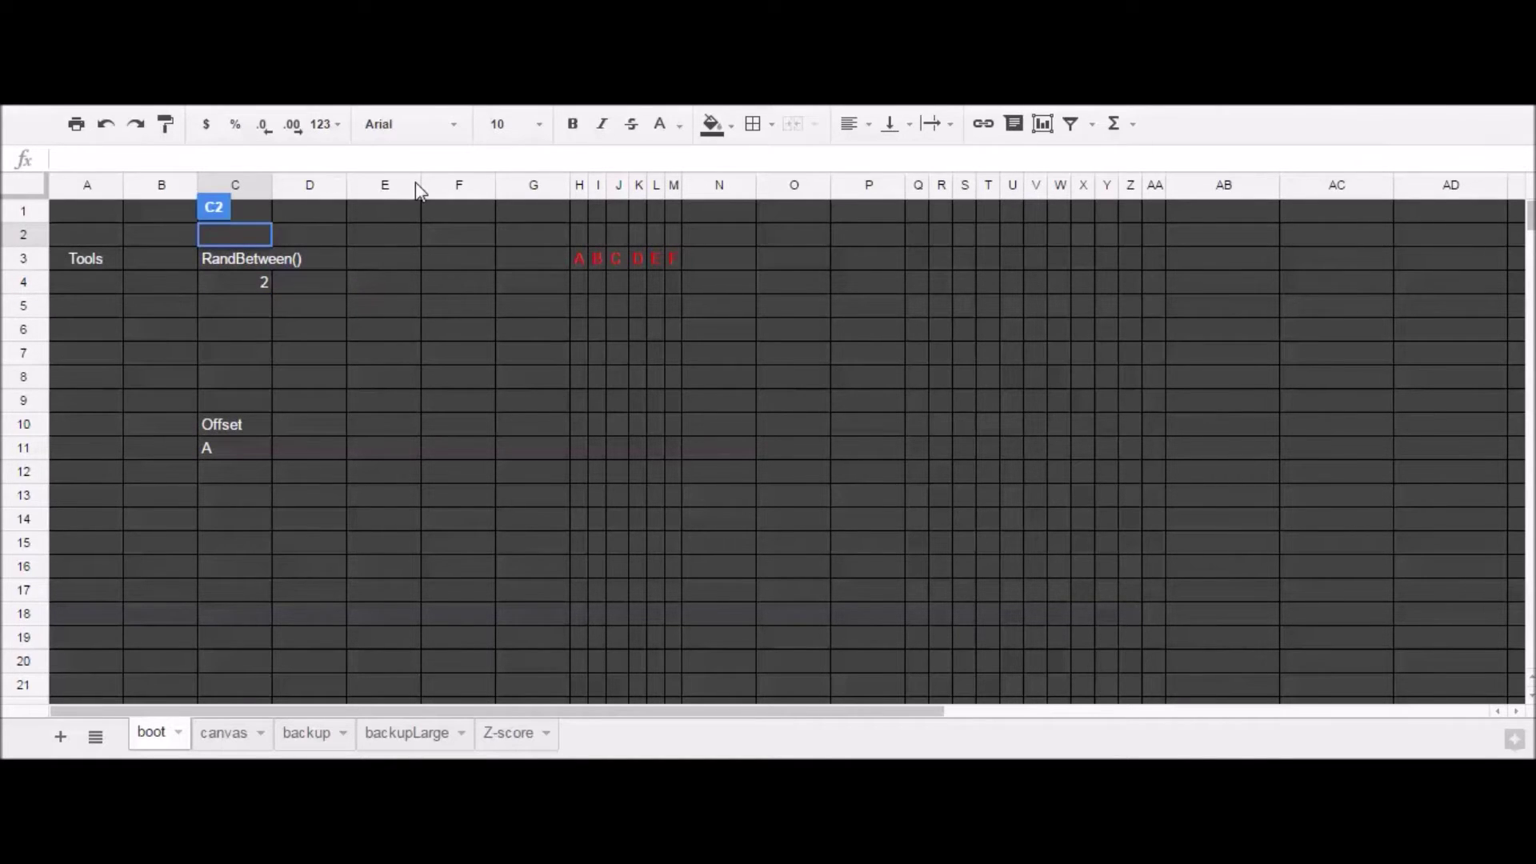
Enter Hello in C2, change it to Hi, then clear C2 to watch the random values regenerate.
{"action": "type", "text": "Hello"}
{"action": "key", "text": "Return"}
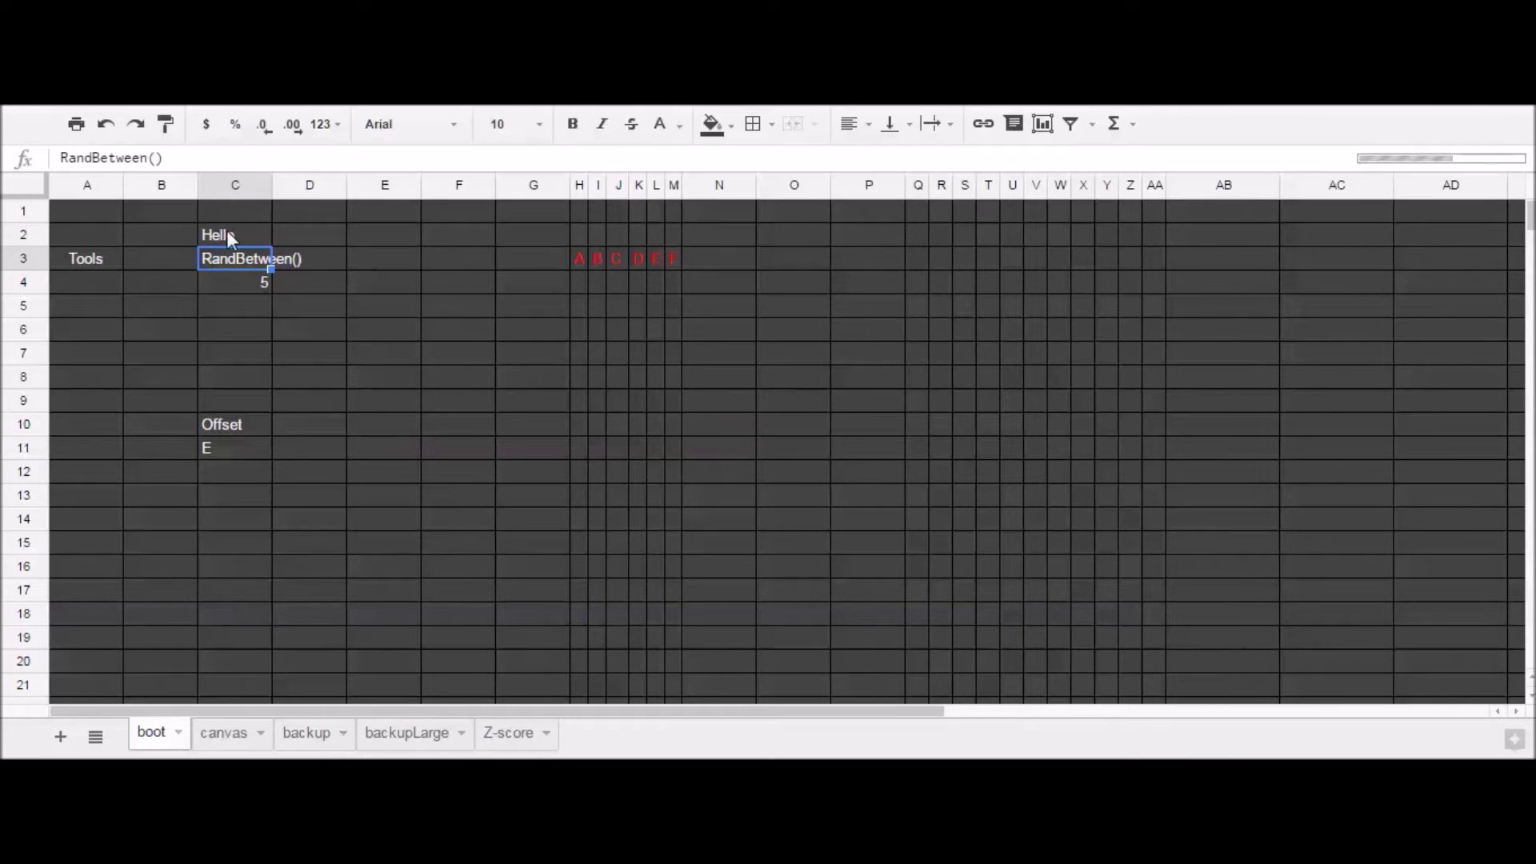
{"action": "double_click", "coordinate": [247, 232]}
{"action": "left_click_drag", "start_coordinate": [247, 230], "coordinate": [160, 238]}
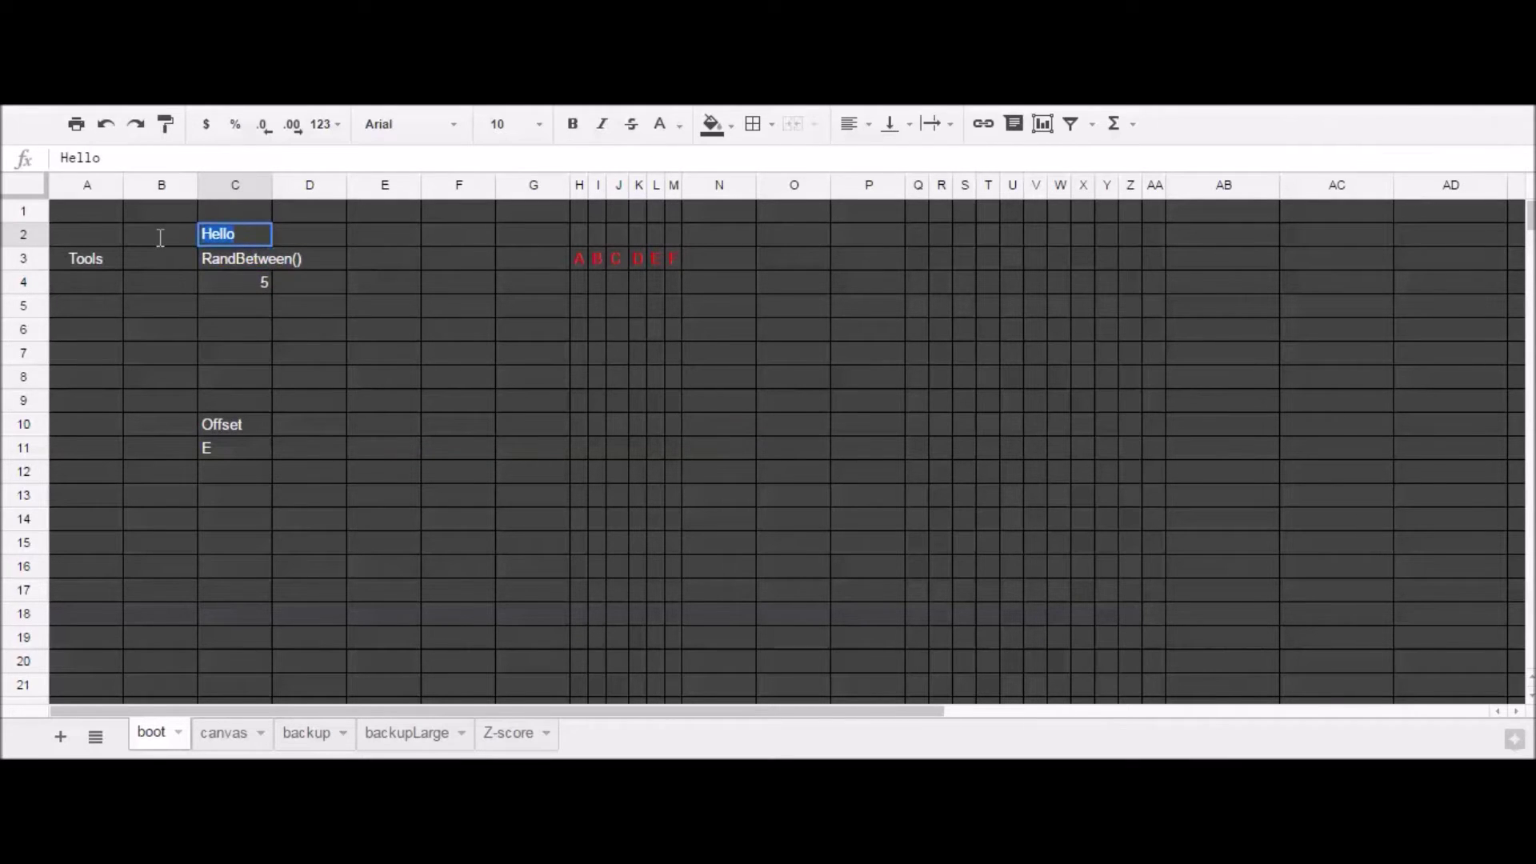
{"action": "type", "text": "Hi"}
{"action": "key", "text": "Return"}
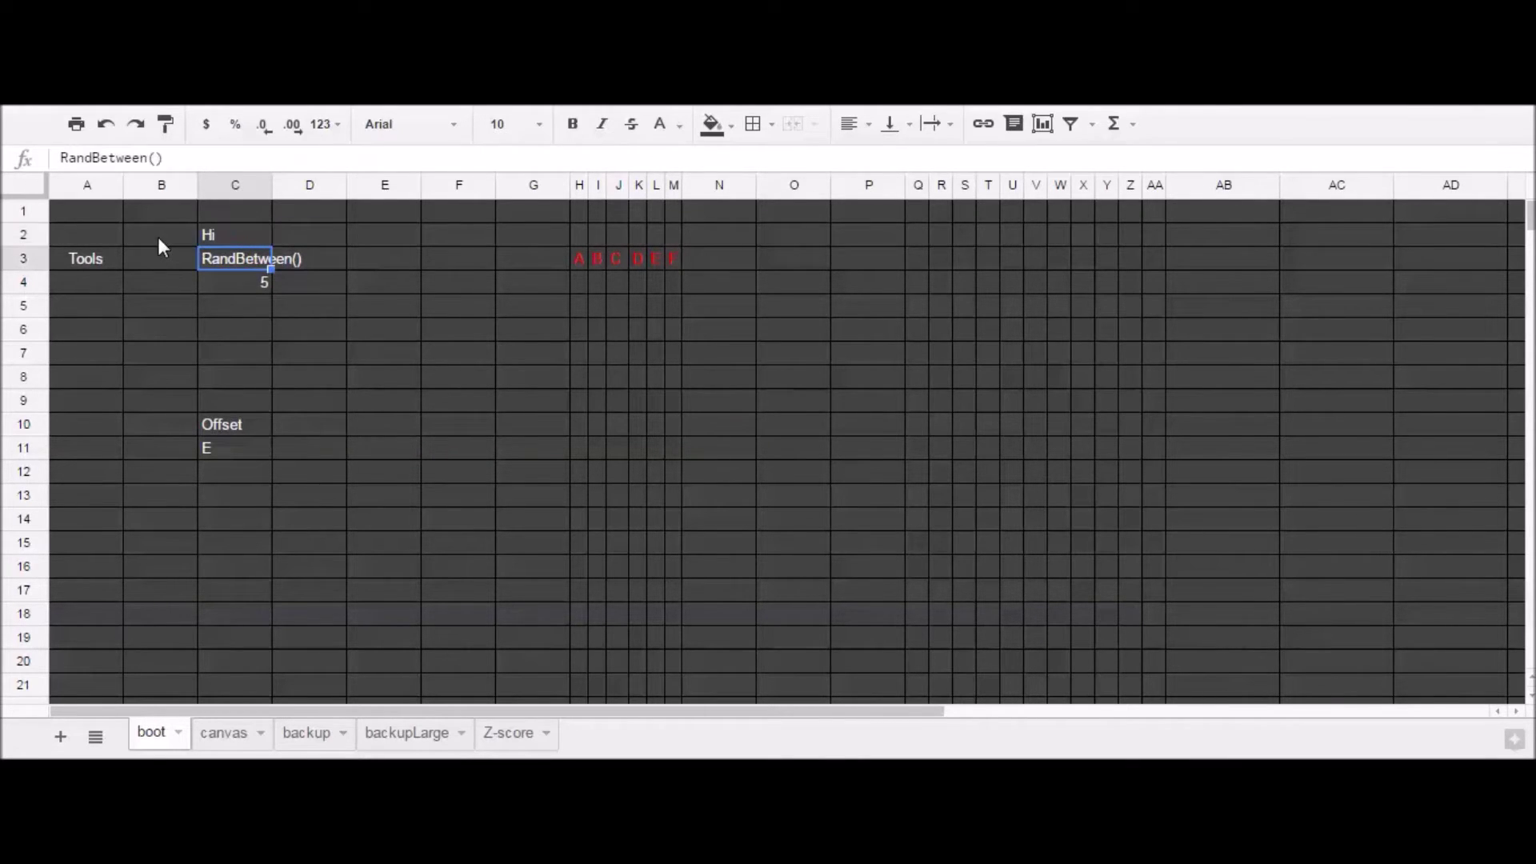
{"action": "double_click", "coordinate": [235, 232]}
{"action": "left_click_drag", "start_coordinate": [235, 232], "coordinate": [189, 230]}
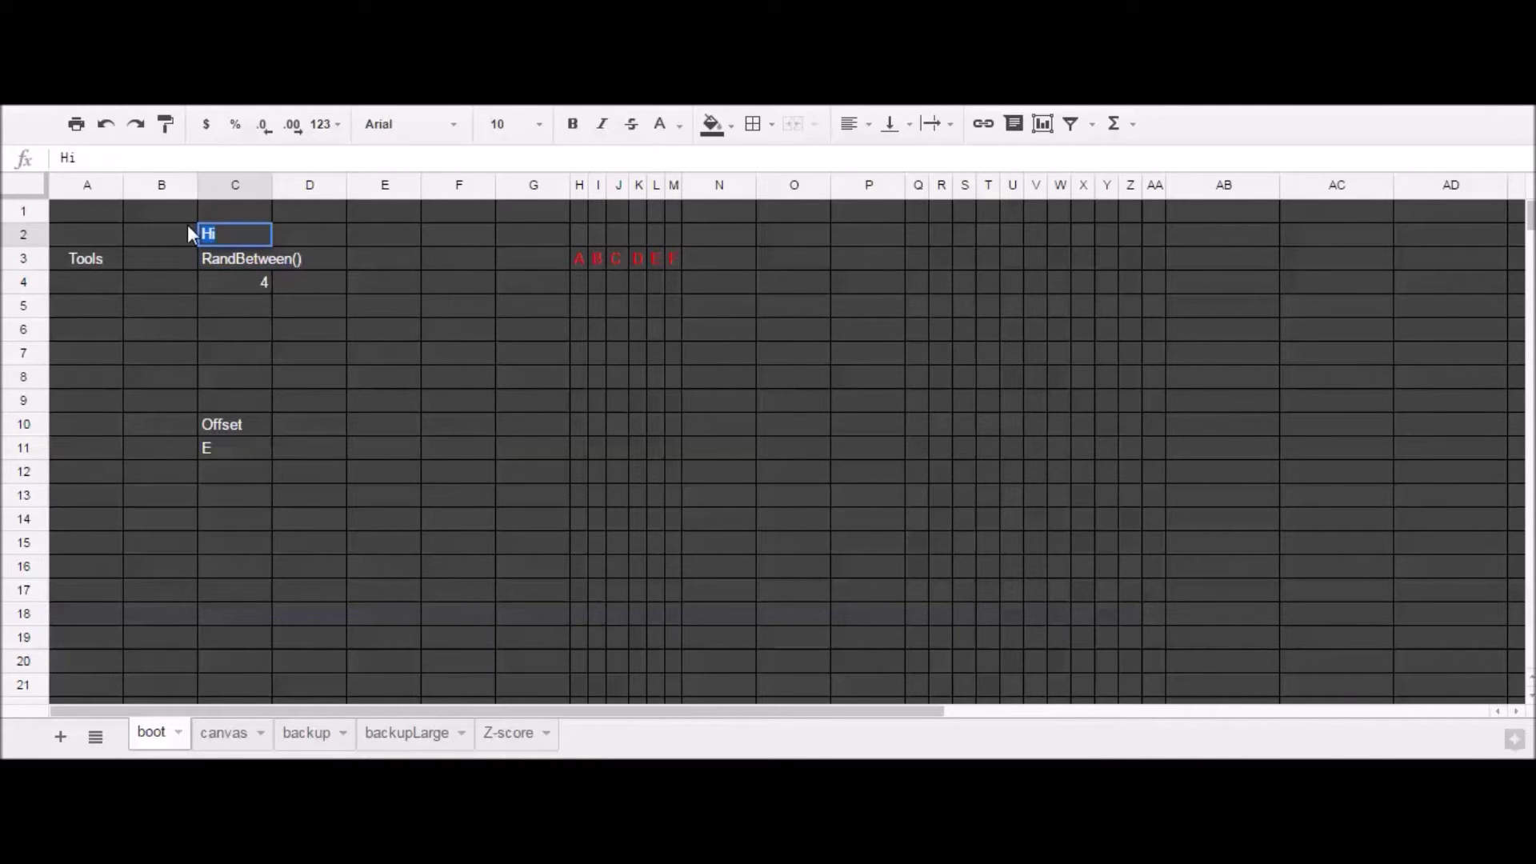
{"action": "key", "text": "BackSpace"}
{"action": "left_click_drag", "start_coordinate": [576, 264], "coordinate": [672, 258]}
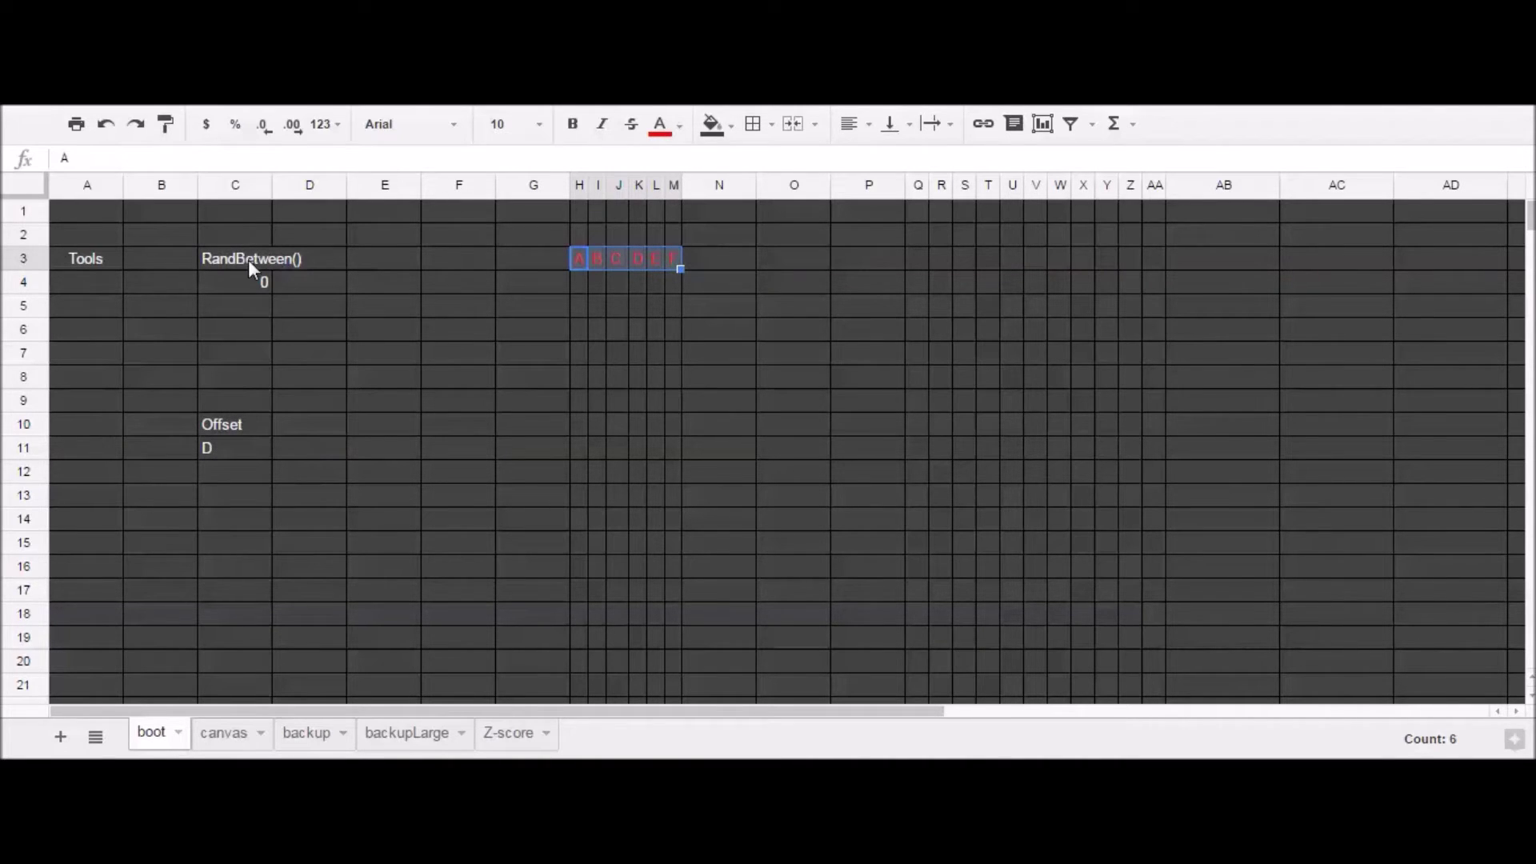
Begin rewriting C11 as an Offset formula with H3 as the starting cell.
{"action": "left_click", "coordinate": [232, 446]}
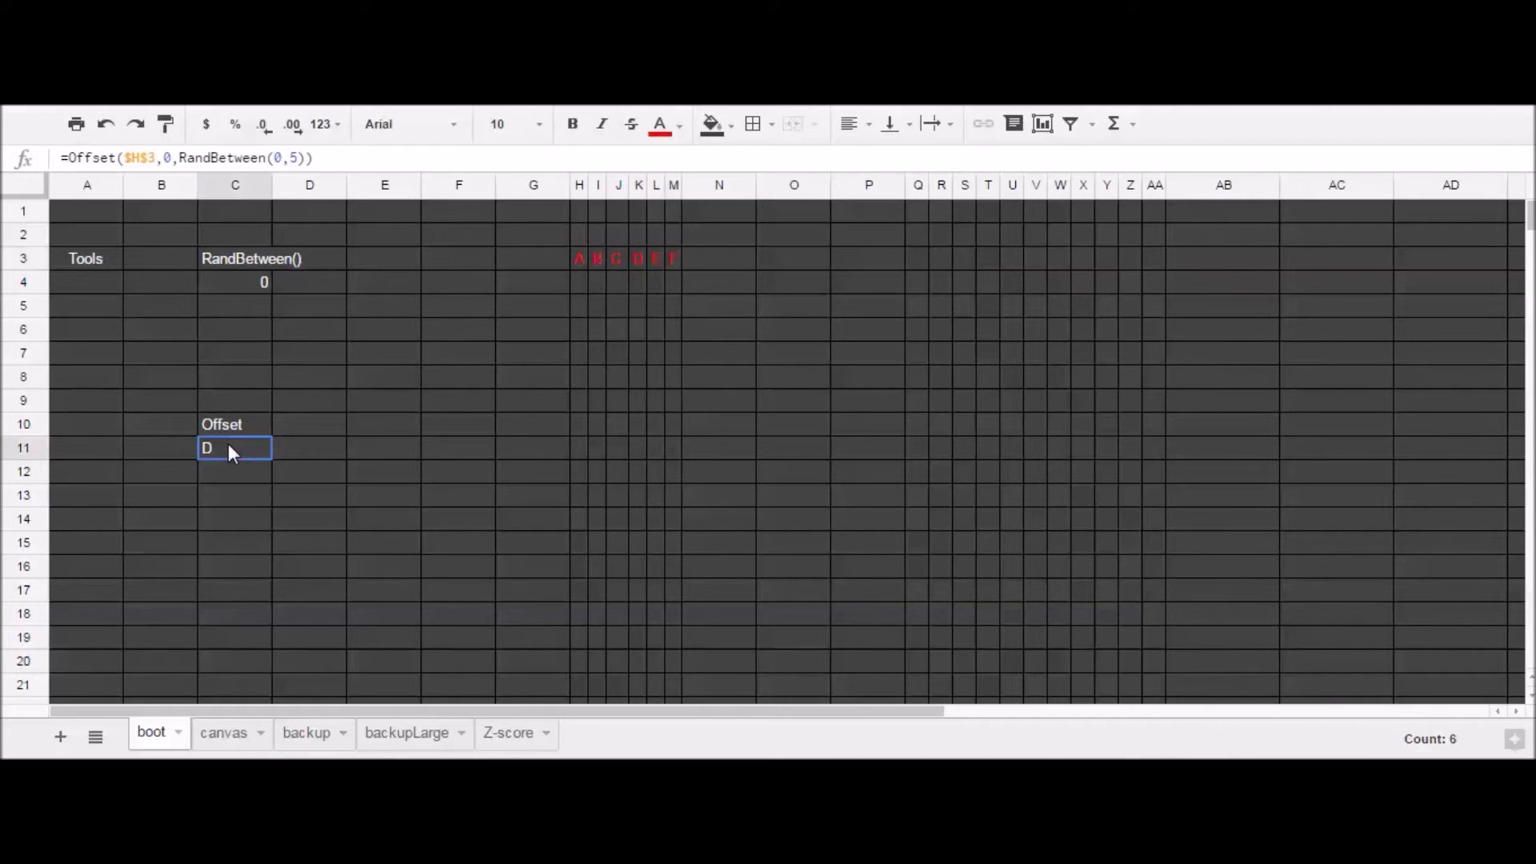
{"action": "left_click_drag", "start_coordinate": [328, 157], "coordinate": [70, 152]}
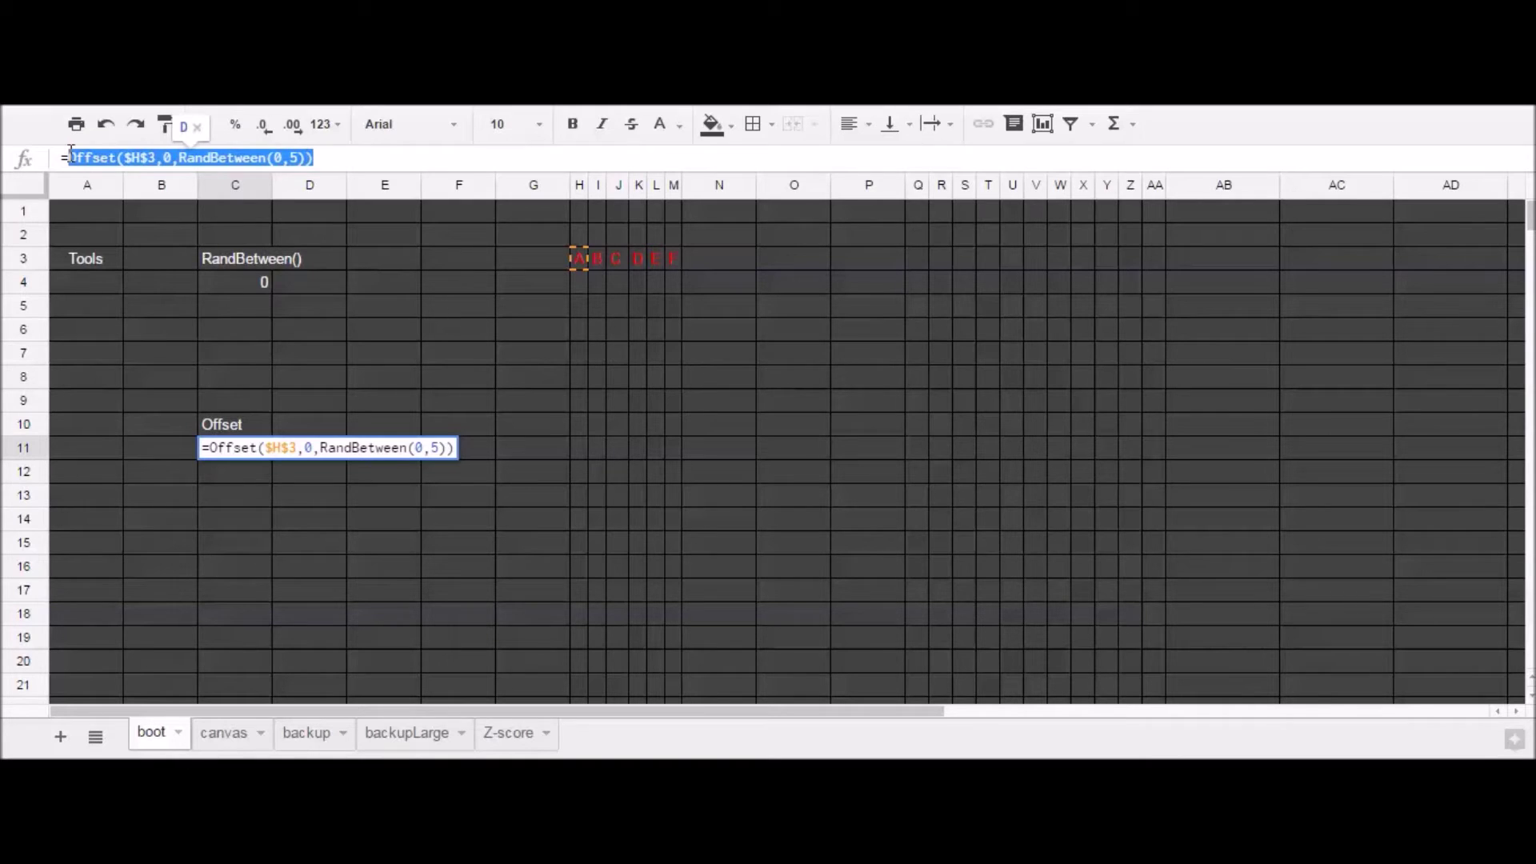
{"action": "type", "text": "Offset"}
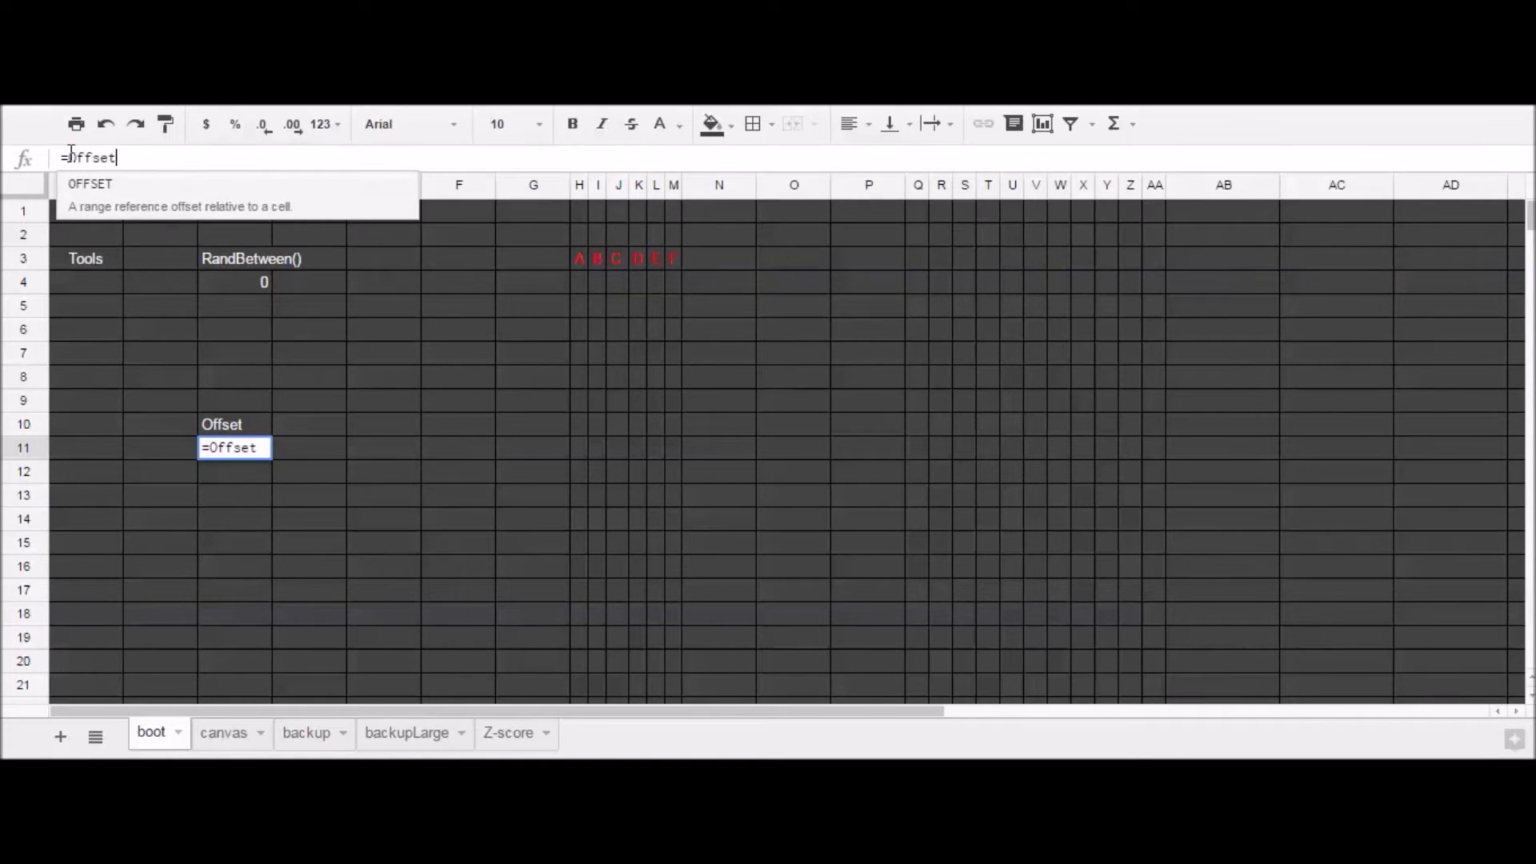
{"action": "type", "text": "("}
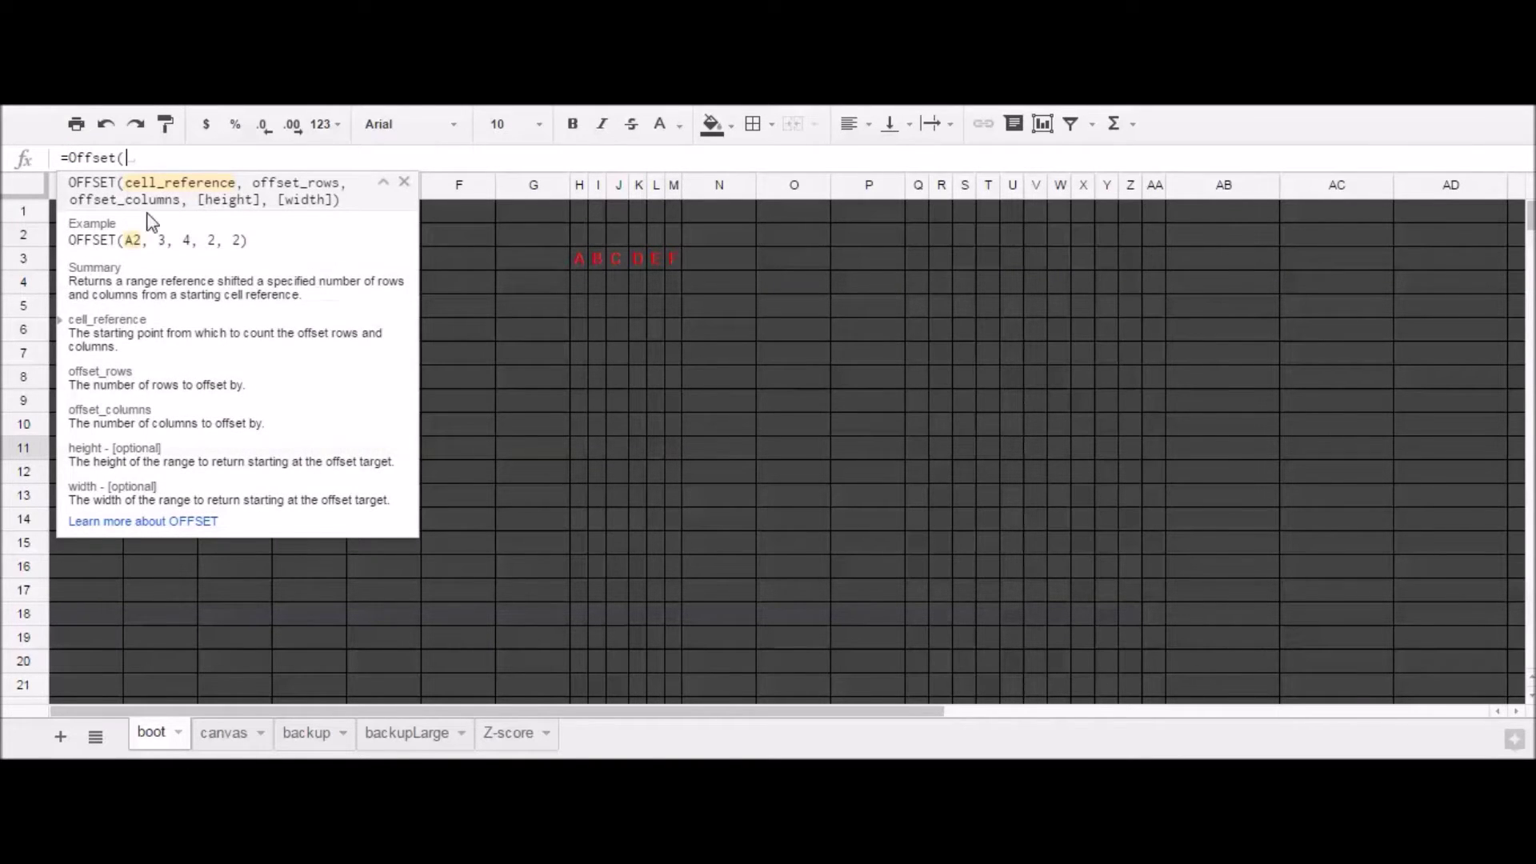
{"action": "left_click", "coordinate": [578, 257]}
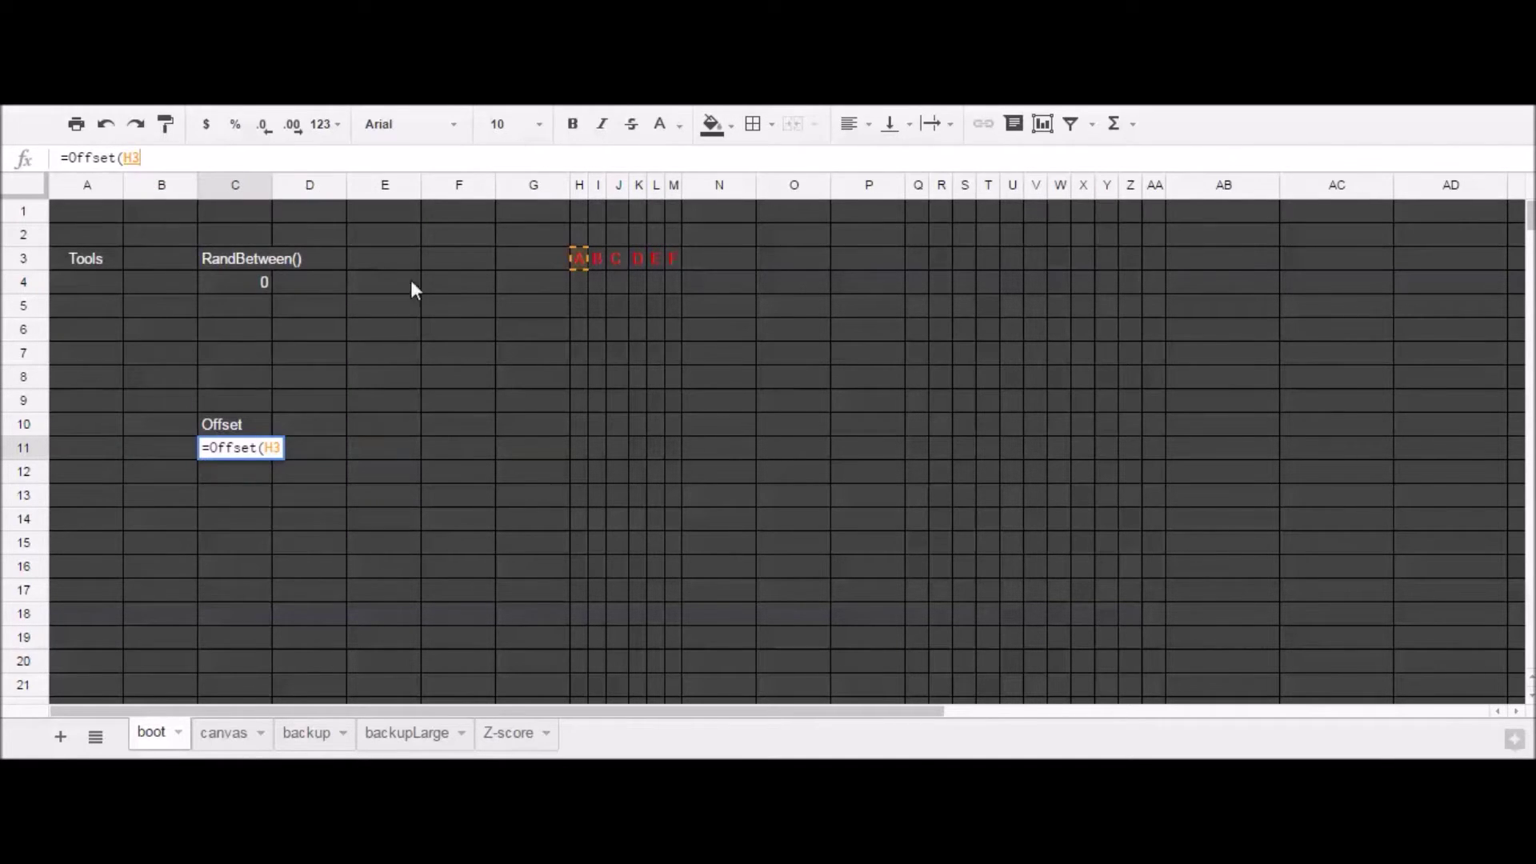
{"action": "left_click", "coordinate": [226, 447]}
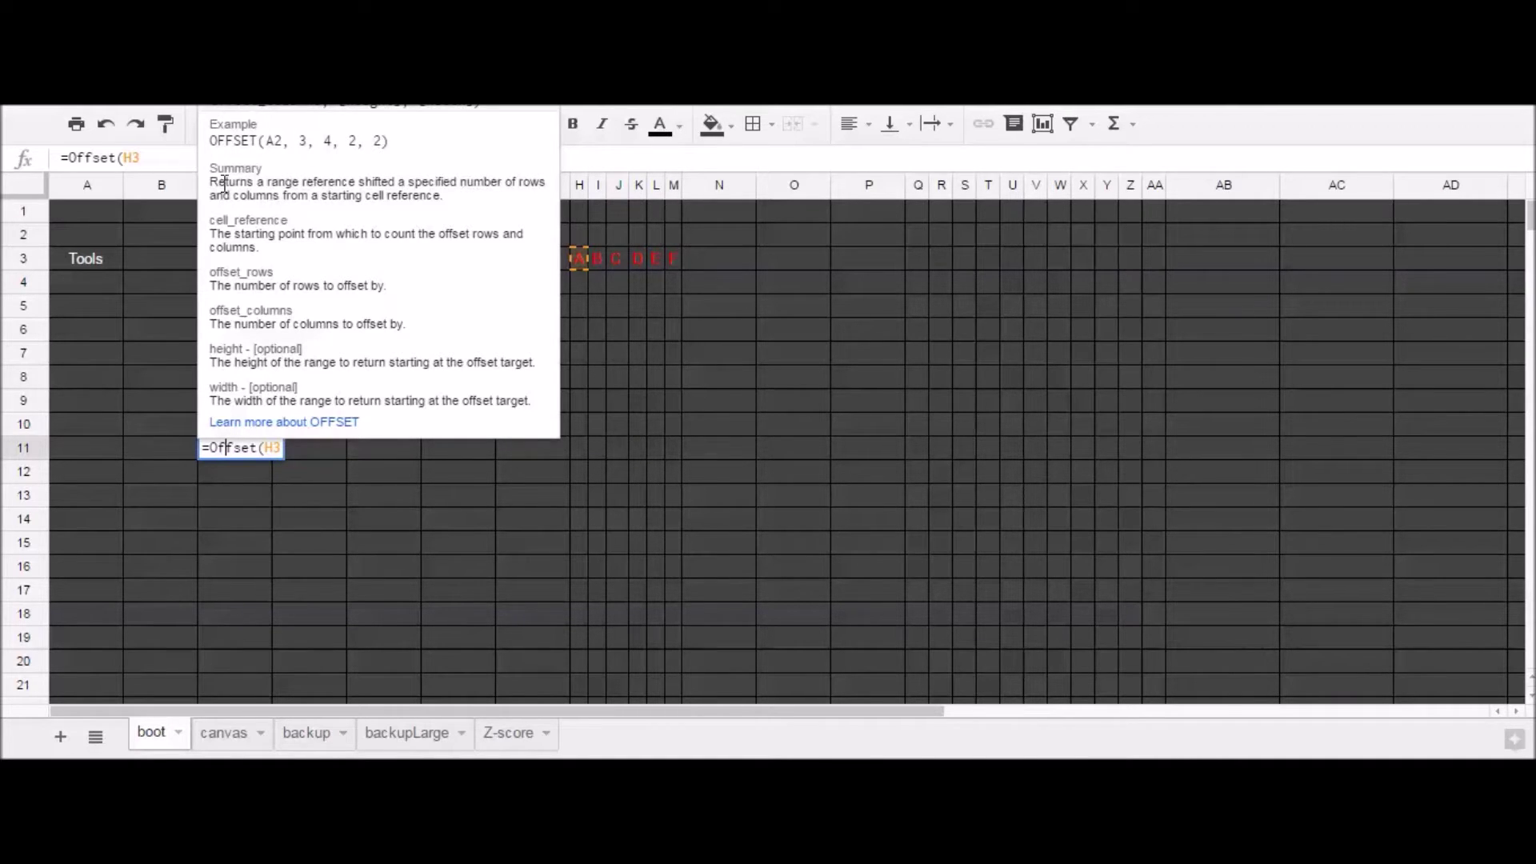
{"action": "left_click", "coordinate": [150, 158]}
Complete C11 as =Offset(H3,0,Randbetween(0,5)) and fill it right along row 11.
{"action": "type", "text": ",o"}
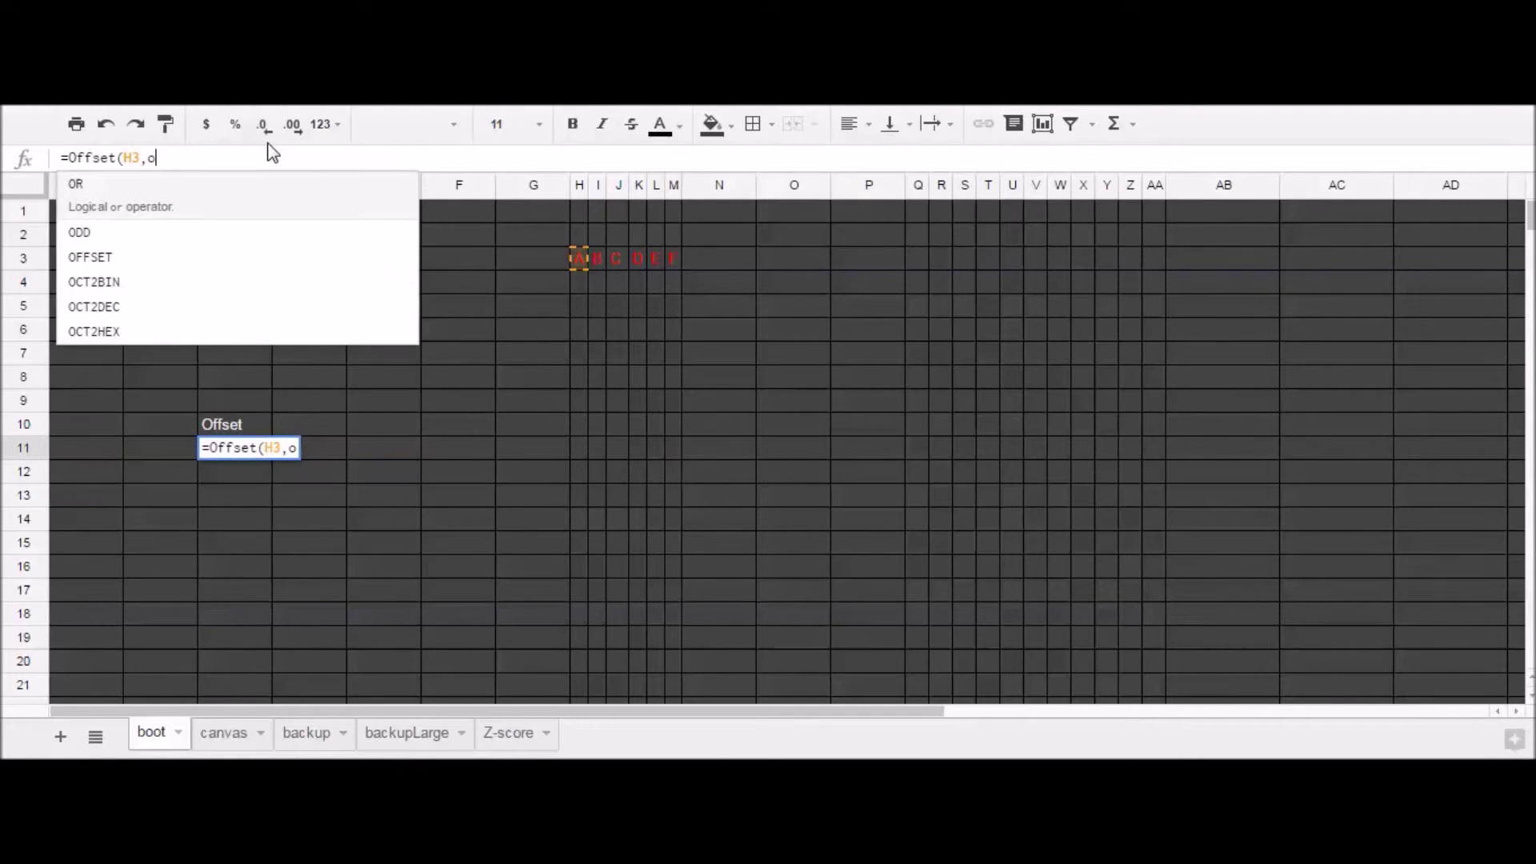
{"action": "key", "text": "BackSpace"}
{"action": "type", "text": "0"}
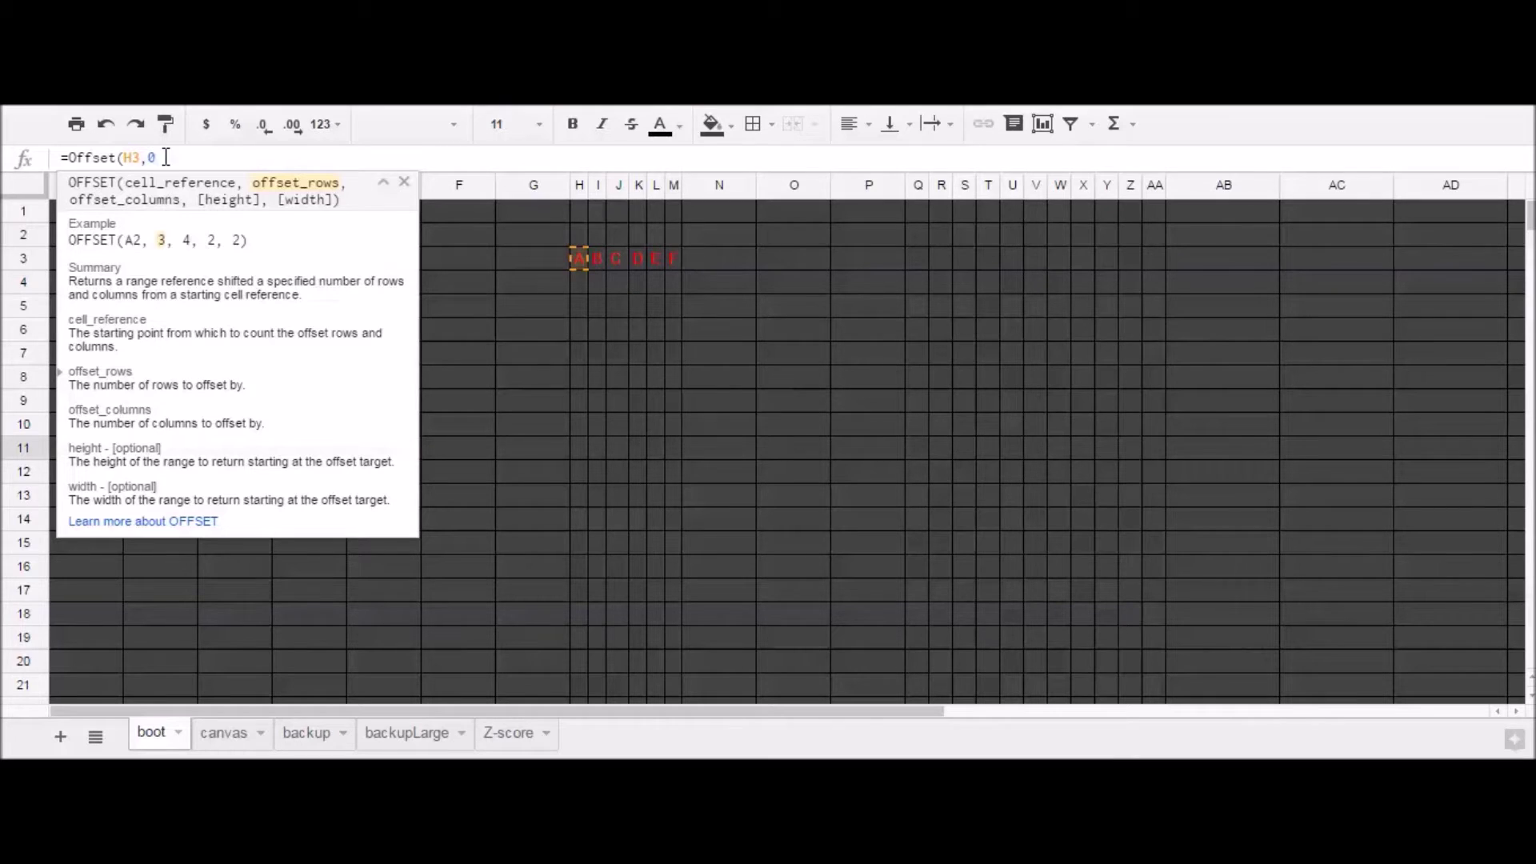
{"action": "type", "text": ","}
{"action": "type", "text": "R"}
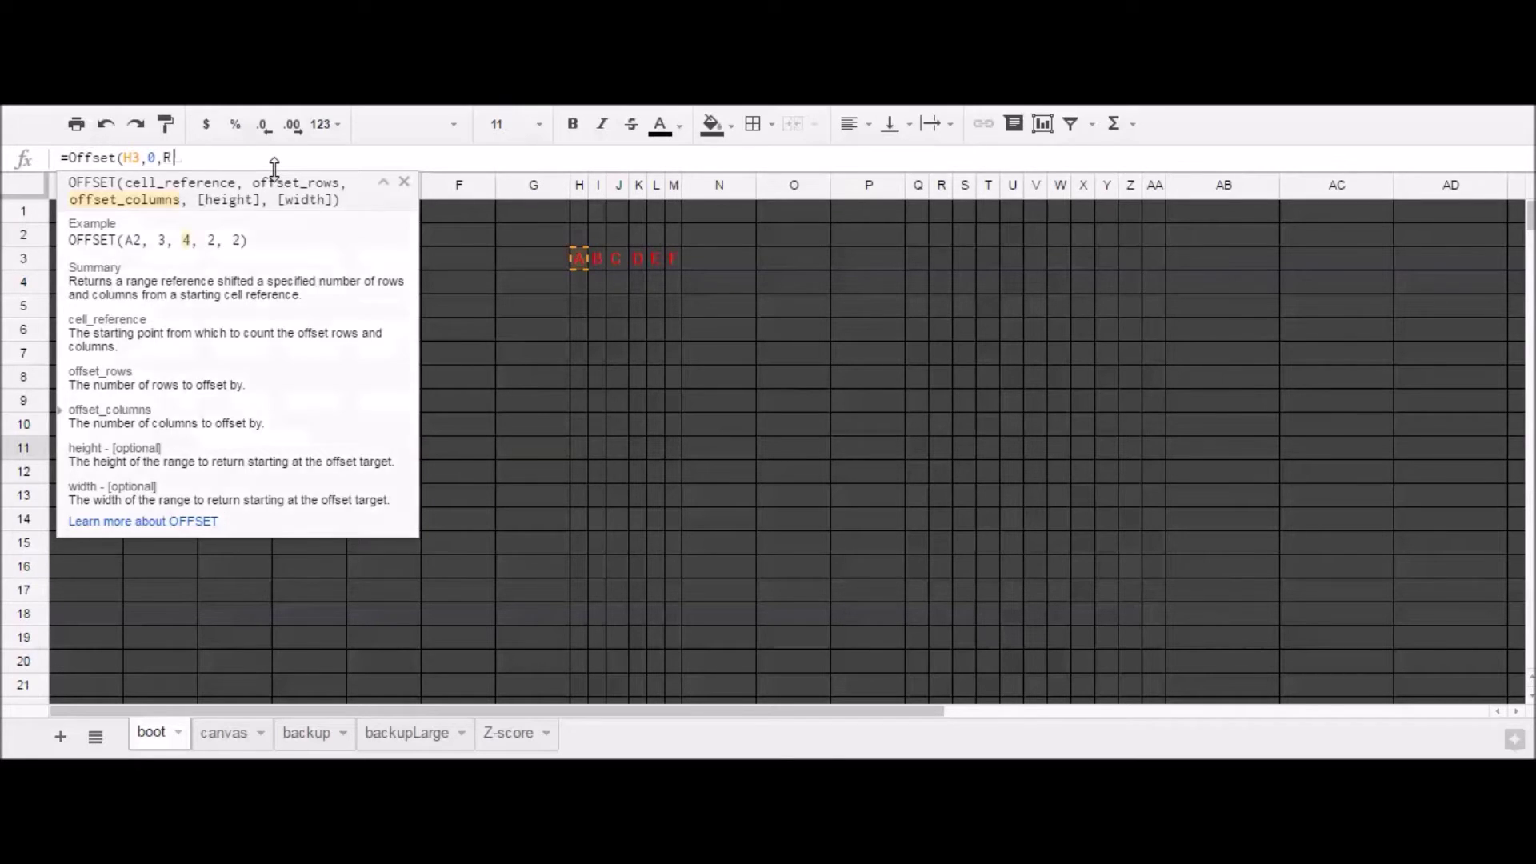
{"action": "type", "text": "andbe"}
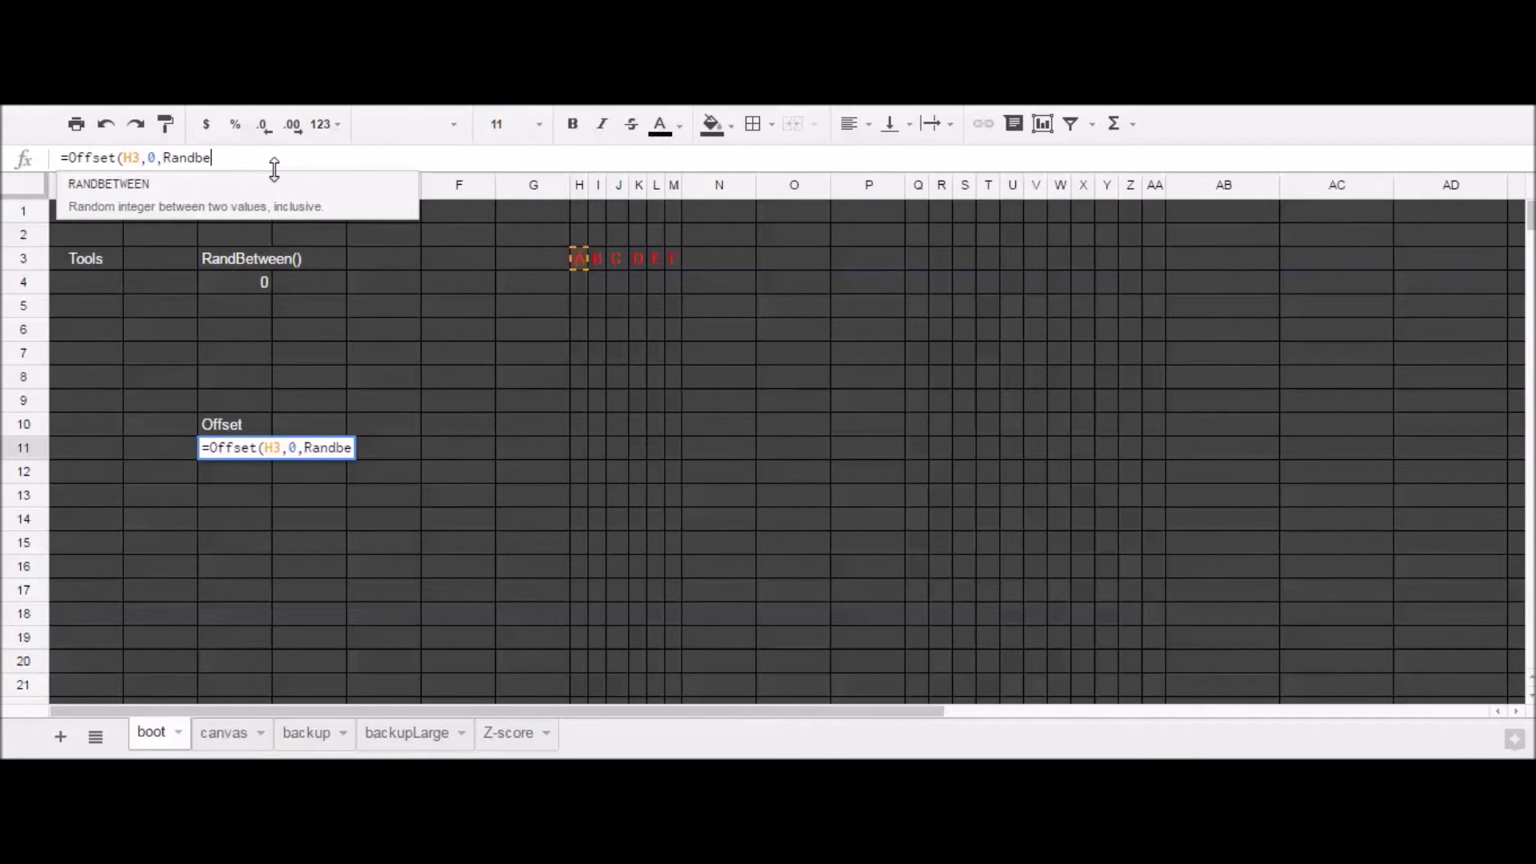
{"action": "type", "text": "tween"}
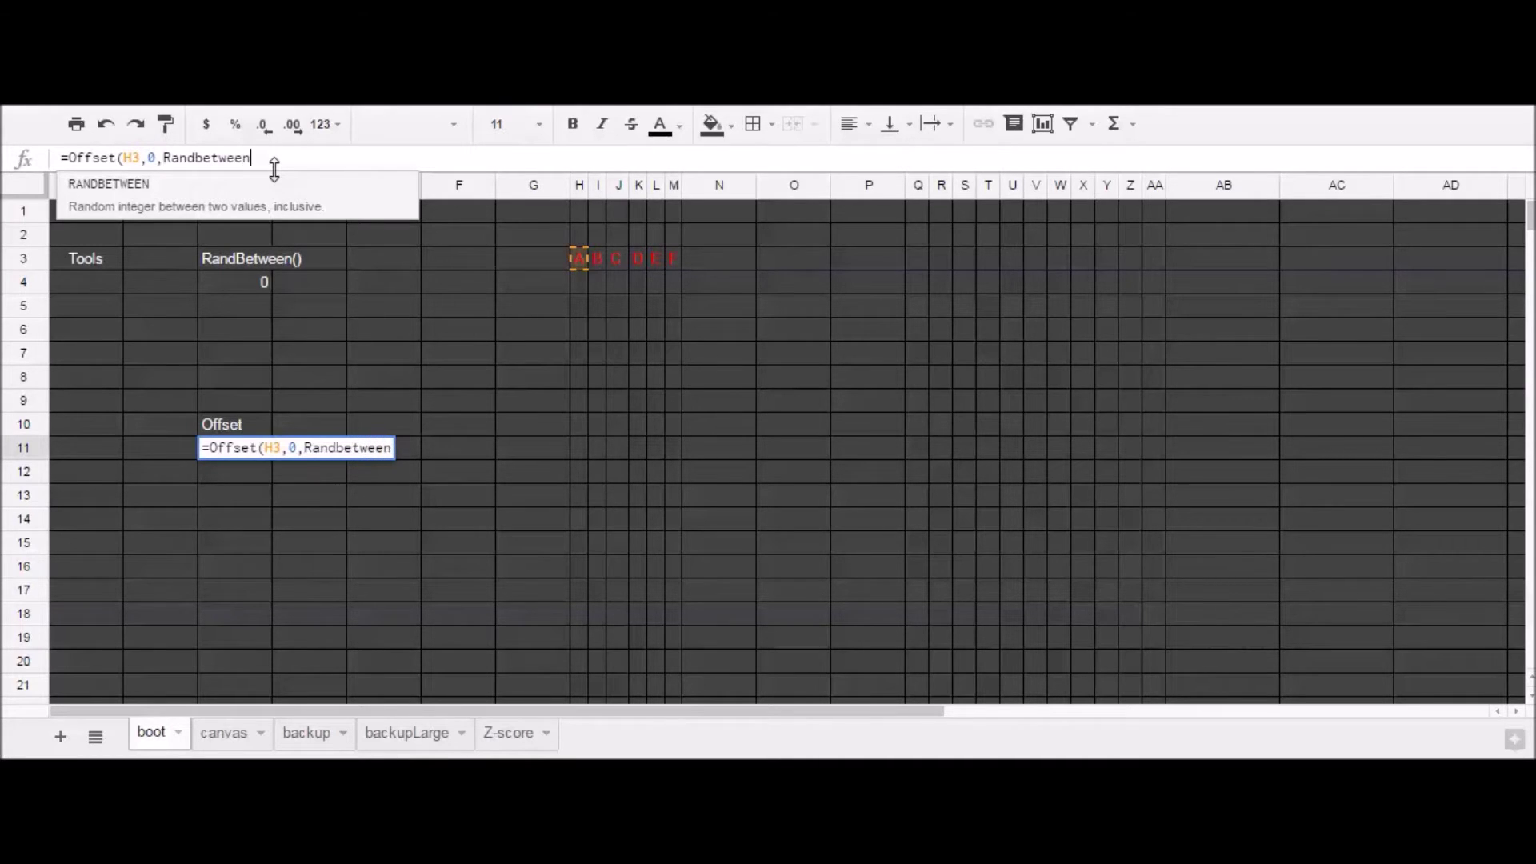
{"action": "type", "text": "("}
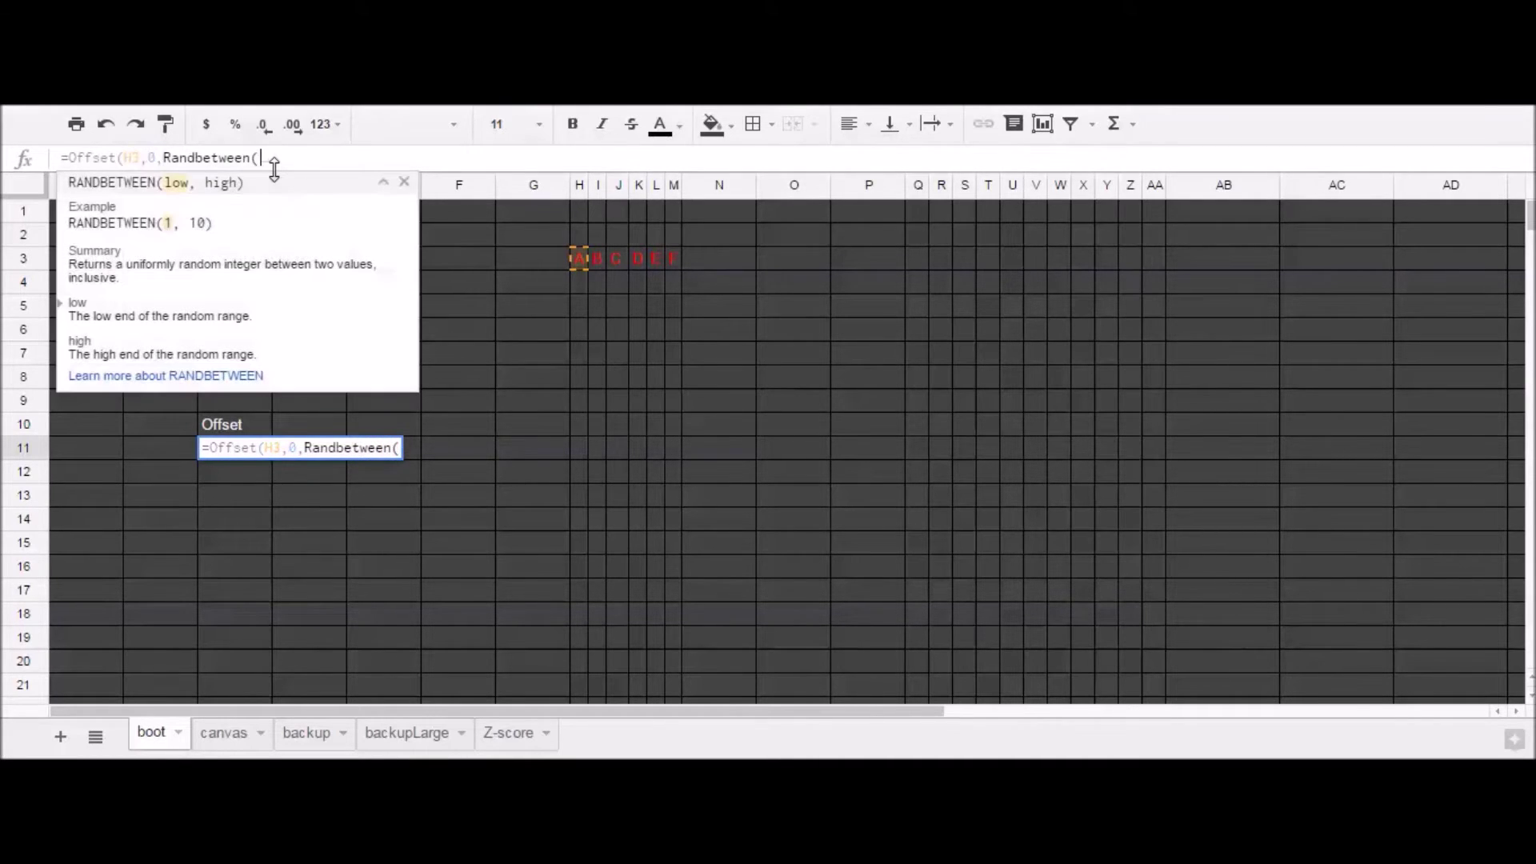
{"action": "type", "text": "0,"}
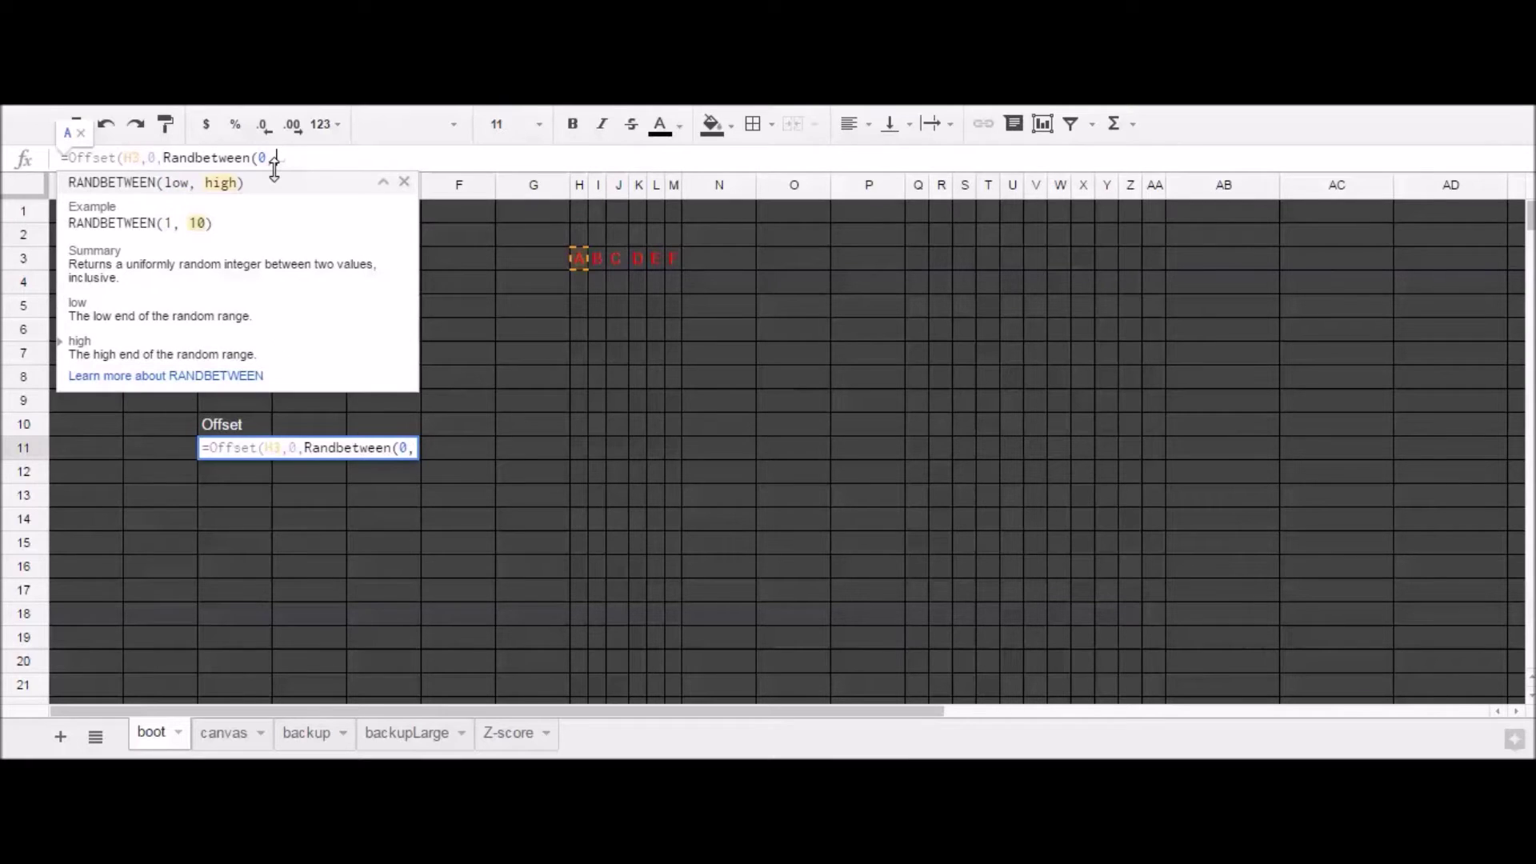
{"action": "type", "text": "5))"}
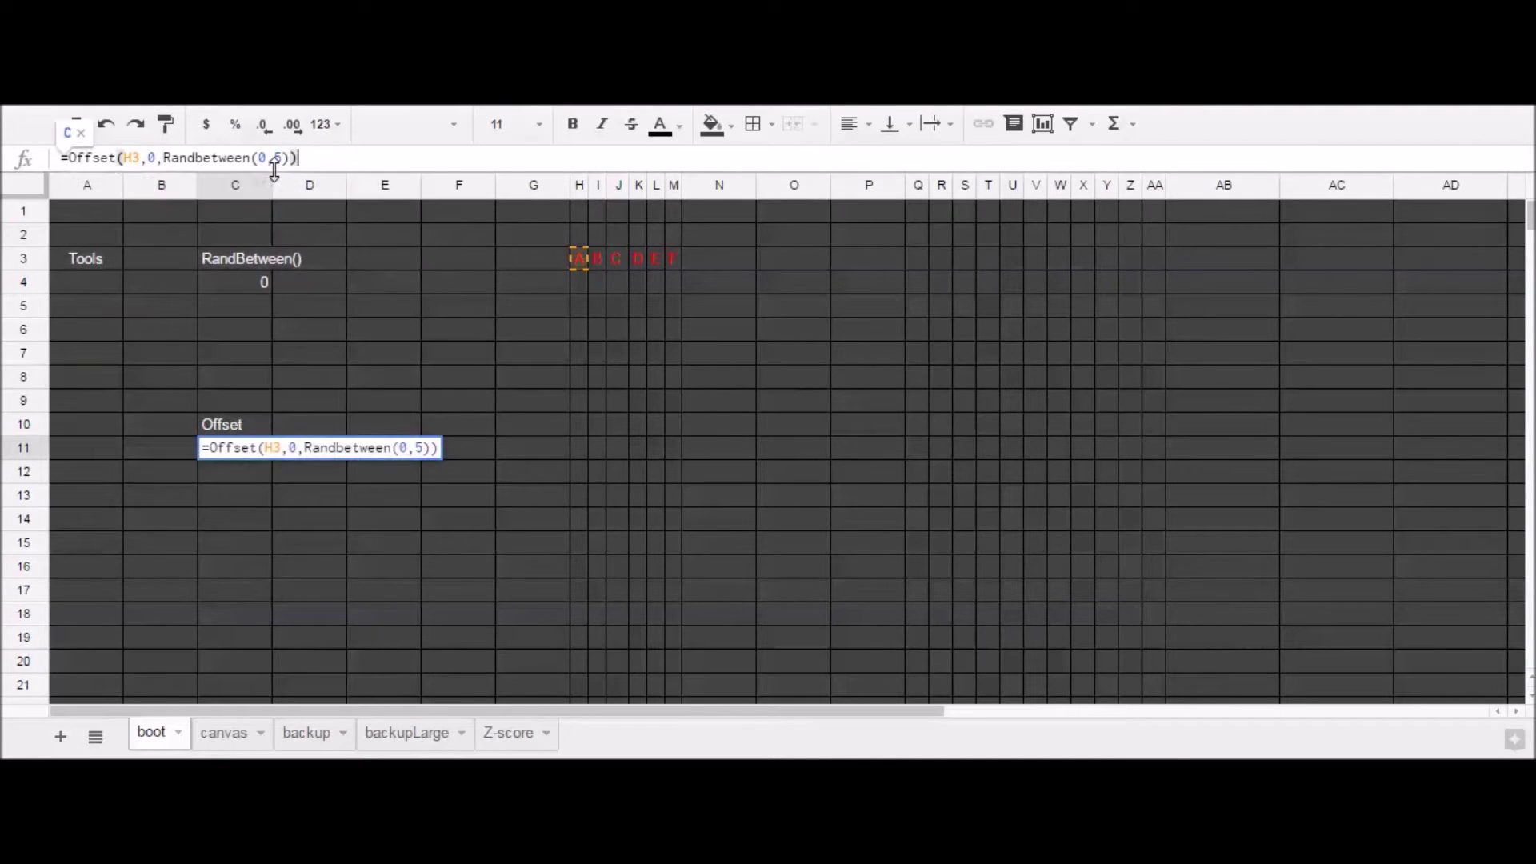
{"action": "key", "text": "Return"}
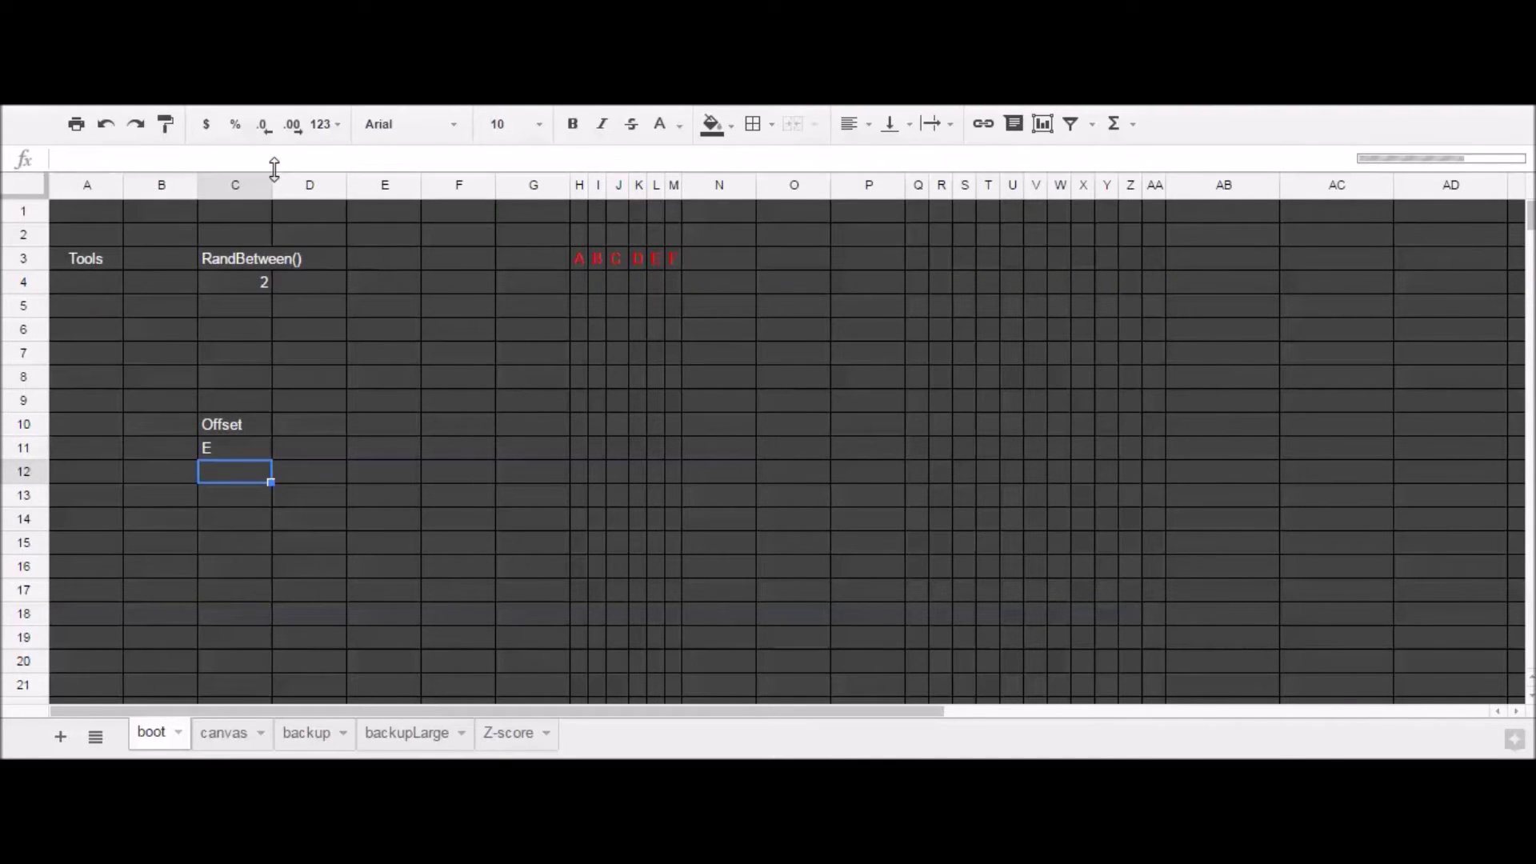
{"action": "left_click", "coordinate": [244, 449]}
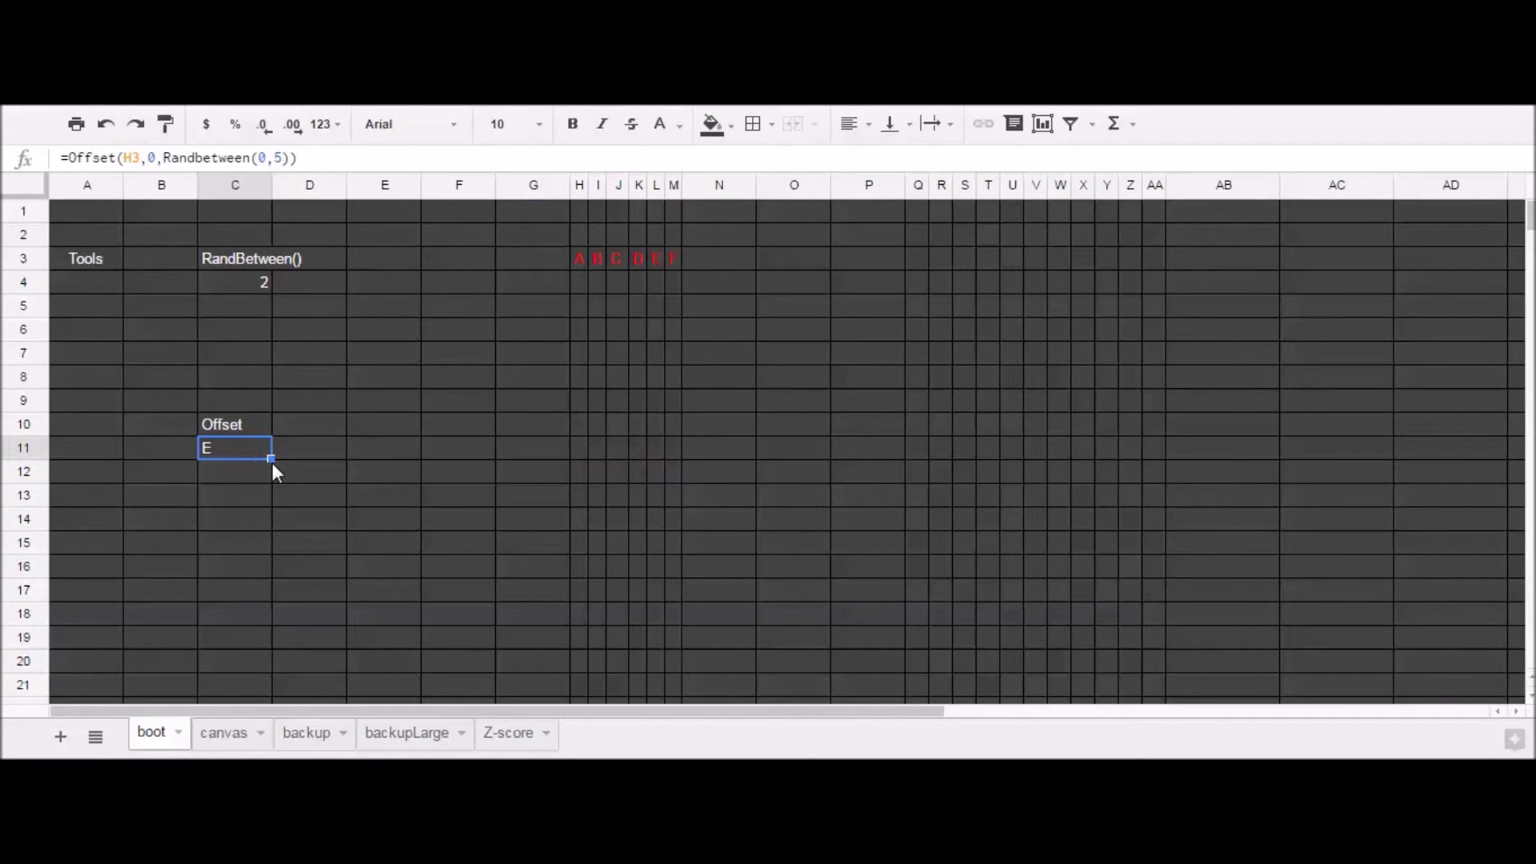
{"action": "left_click_drag", "start_coordinate": [306, 462], "coordinate": [525, 453]}
Fill C11:G11 and notice that D11's reference has shifted to I3.
{"action": "left_click_drag", "start_coordinate": [525, 453], "coordinate": [526, 453]}
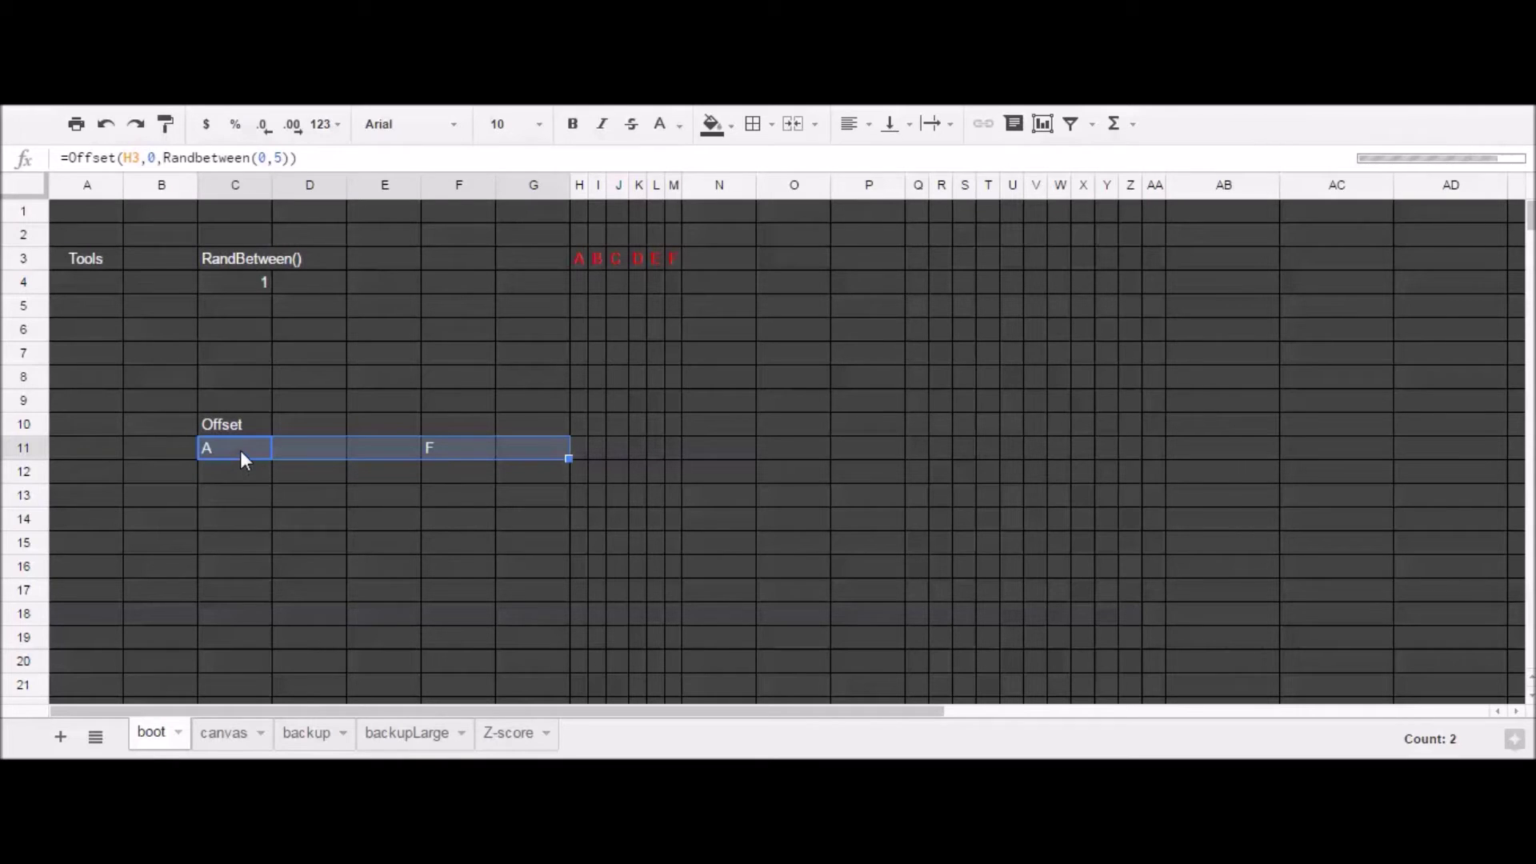
{"action": "left_click", "coordinate": [218, 442]}
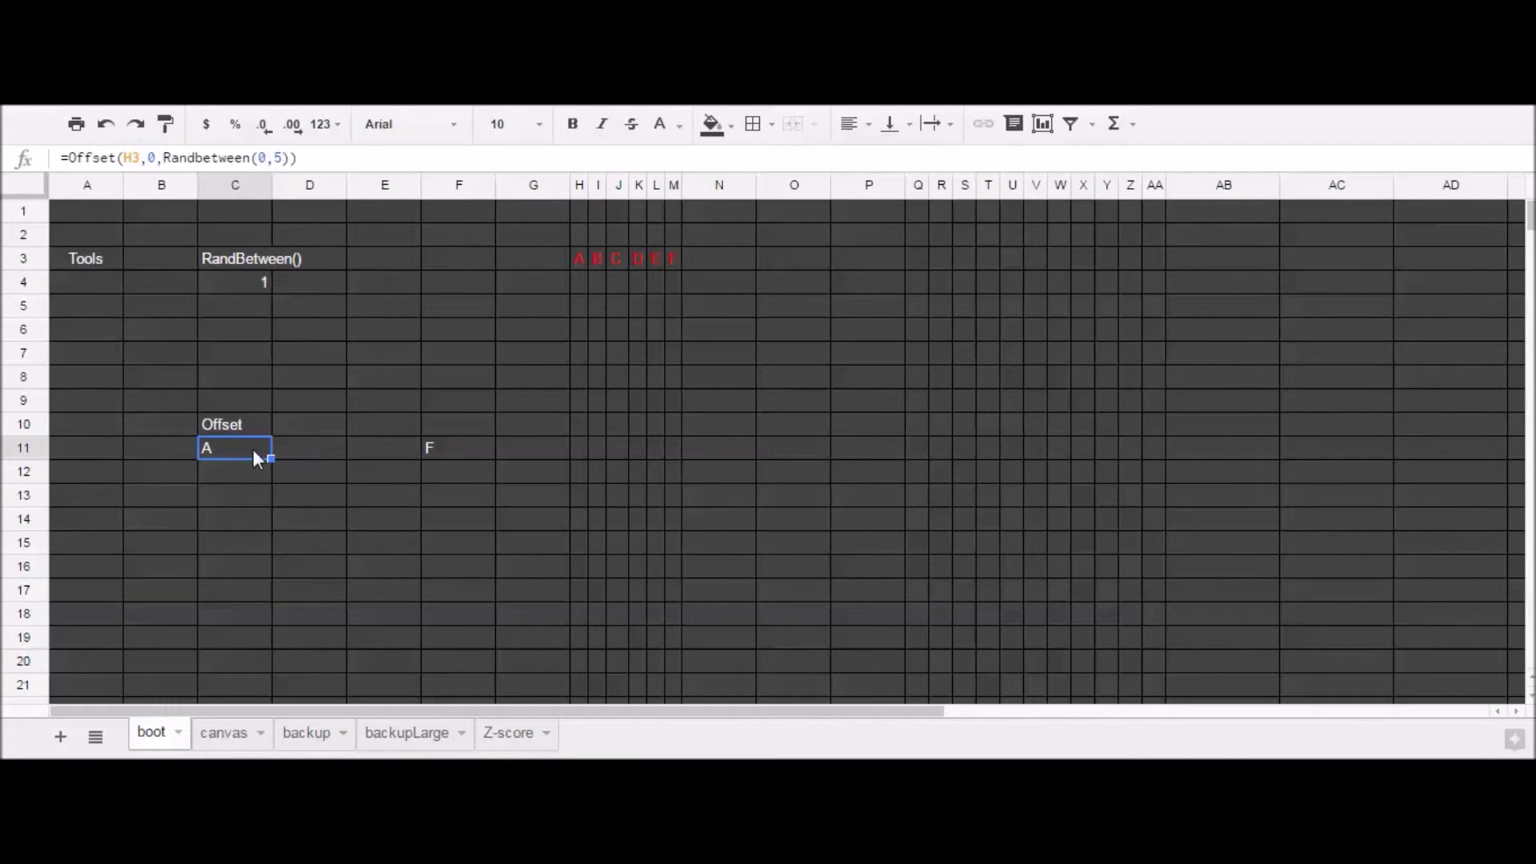
{"action": "left_click", "coordinate": [323, 451]}
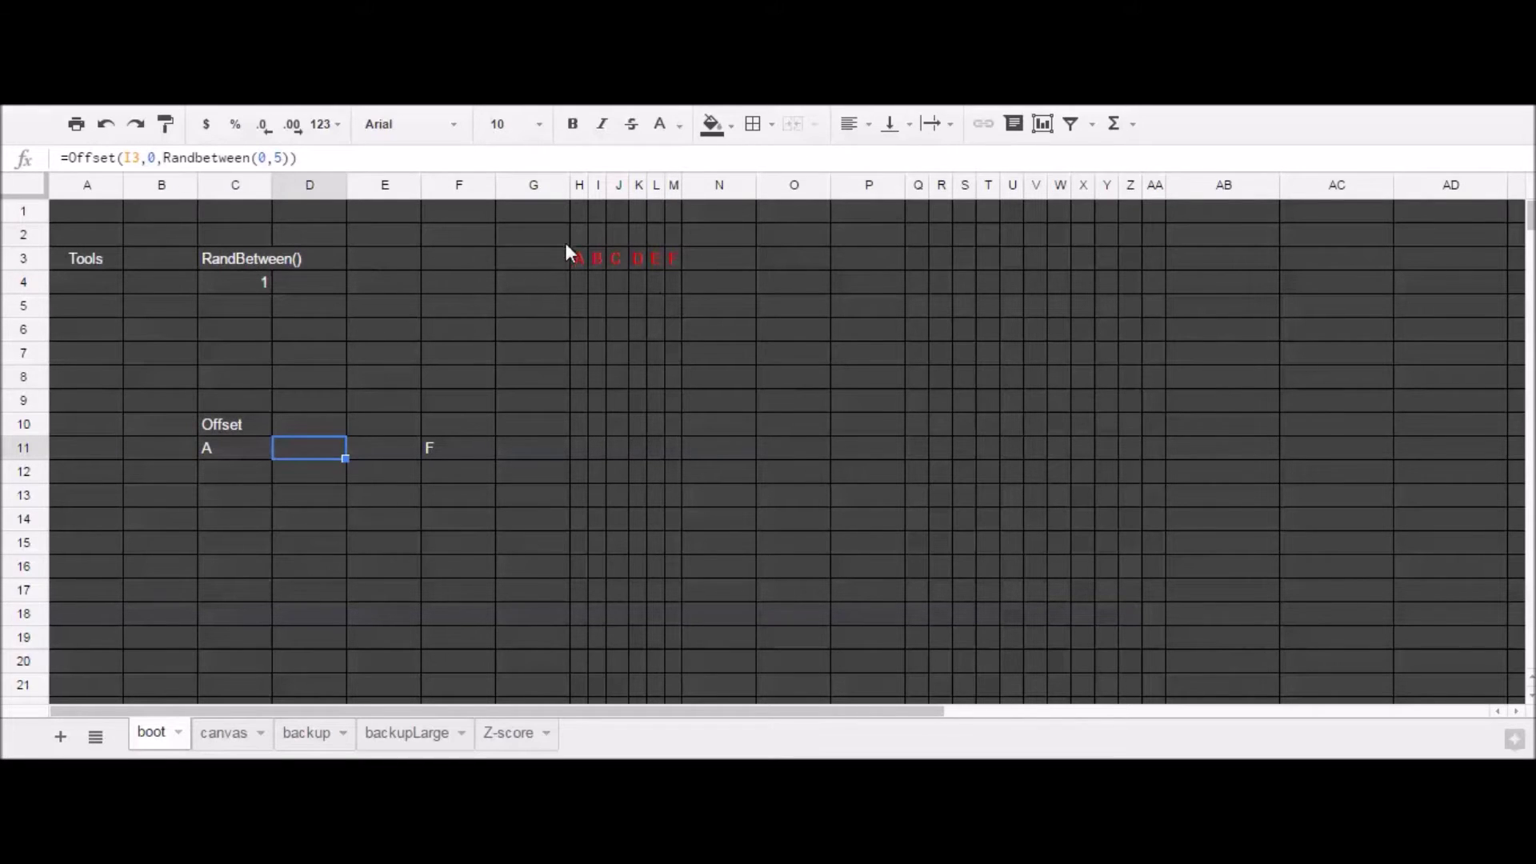
Anchor C11's Offset reference to the absolute cell $H$3.
{"action": "left_click", "coordinate": [227, 448]}
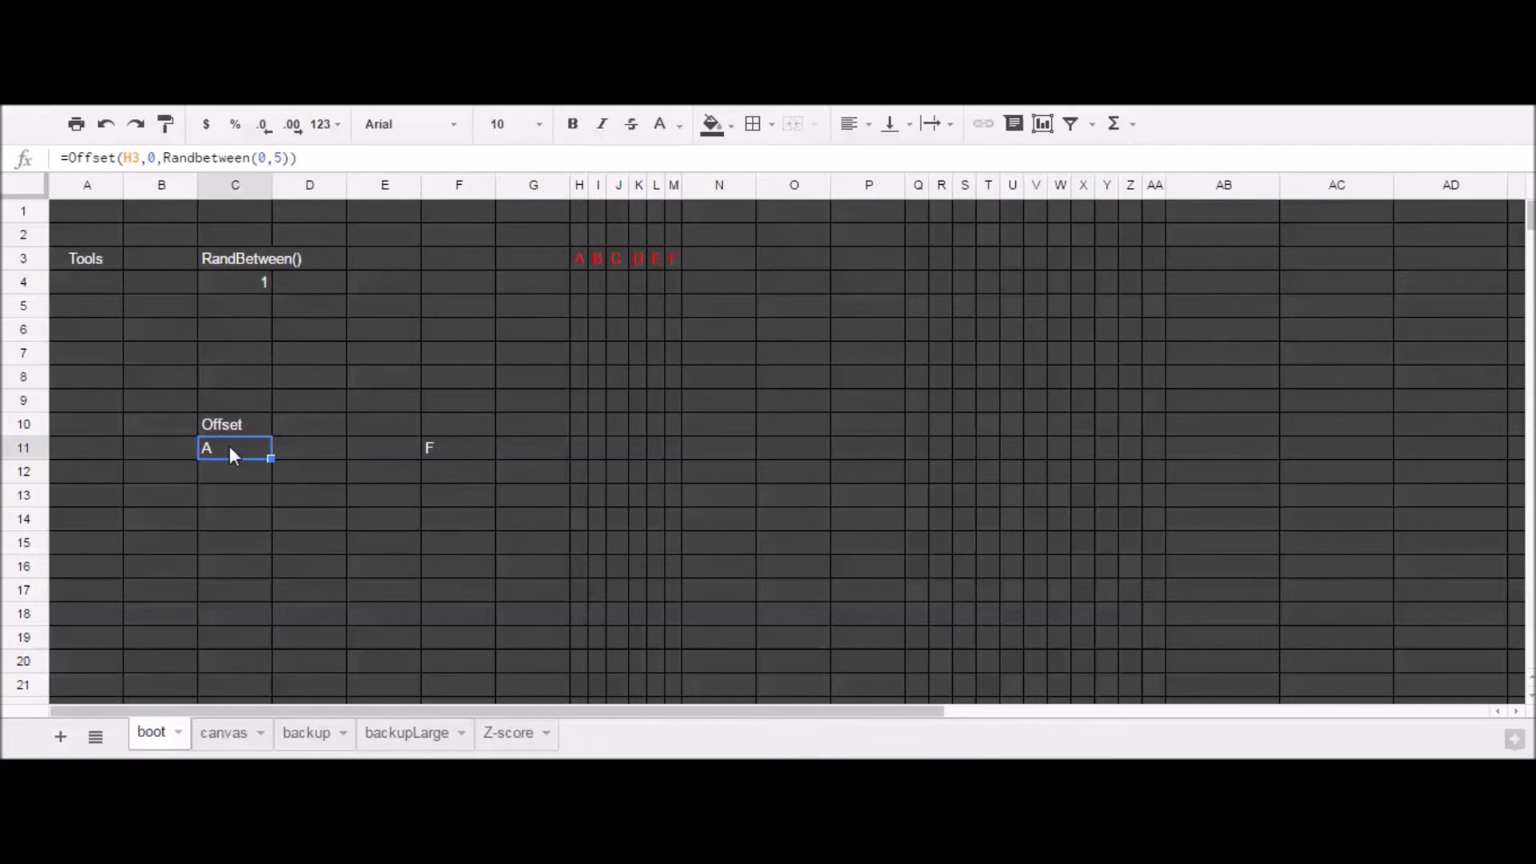
{"action": "left_click", "coordinate": [134, 159]}
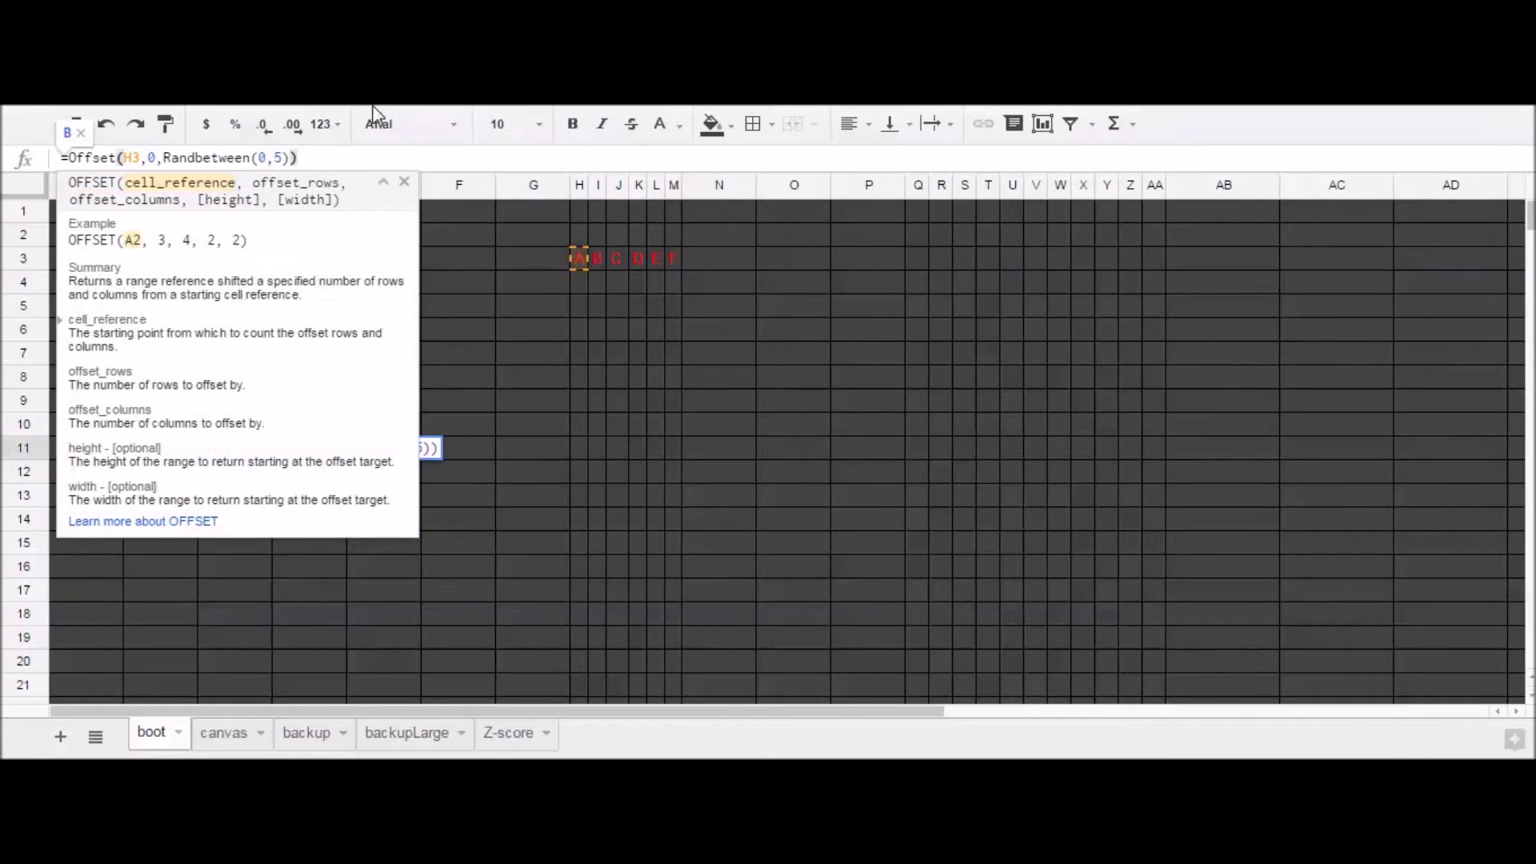
{"action": "type", "text": "$"}
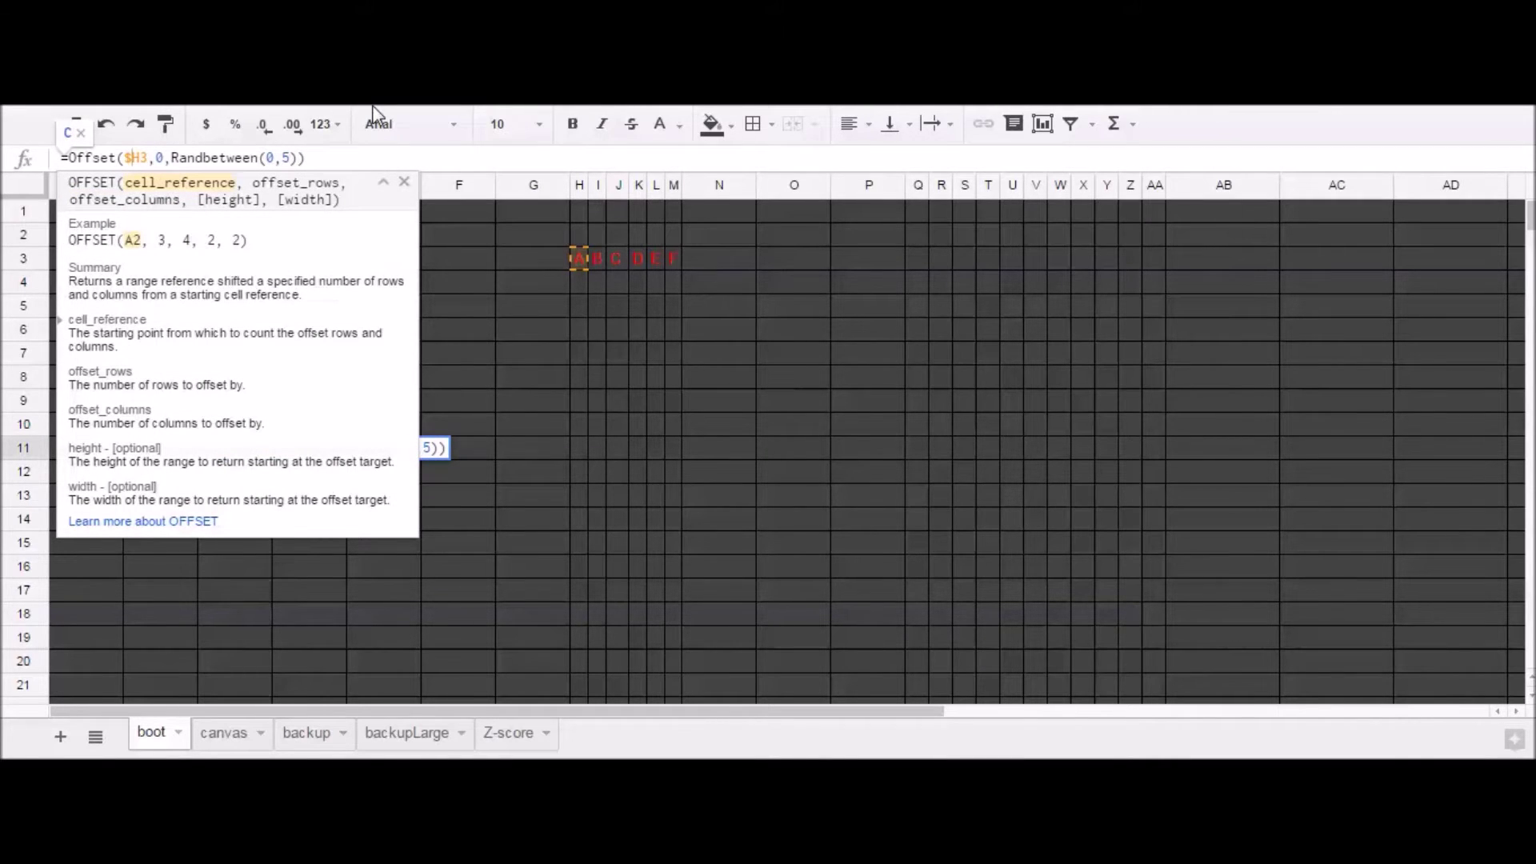
{"action": "key", "text": "Right"}
{"action": "type", "text": "$"}
{"action": "key", "text": "Return"}
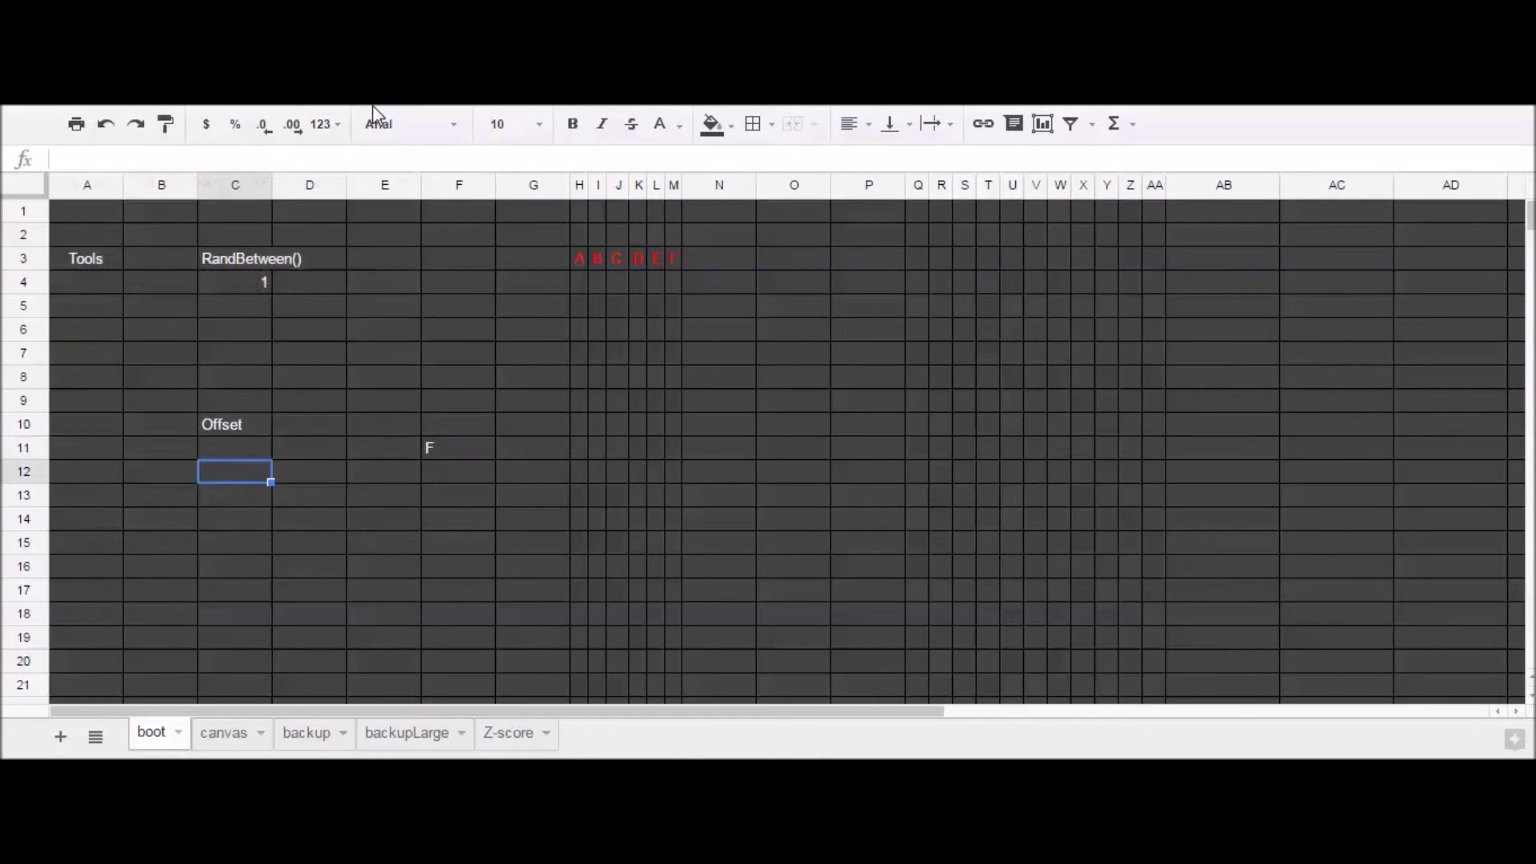
Copy the corrected formula across D11:G11 and check each copied formula.
{"action": "left_click", "coordinate": [230, 455]}
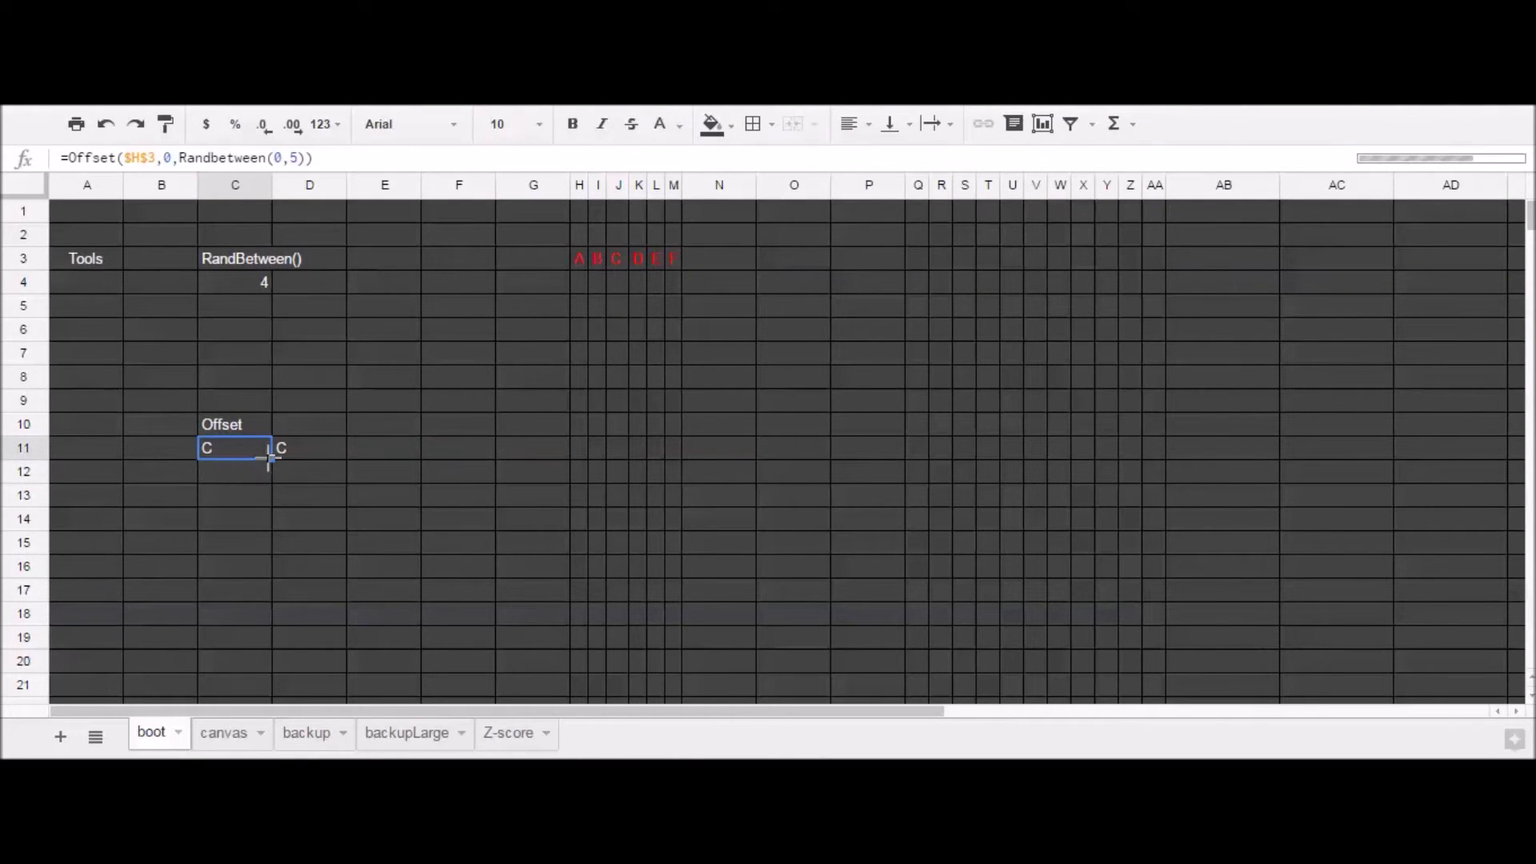
{"action": "left_click_drag", "start_coordinate": [271, 458], "coordinate": [568, 453]}
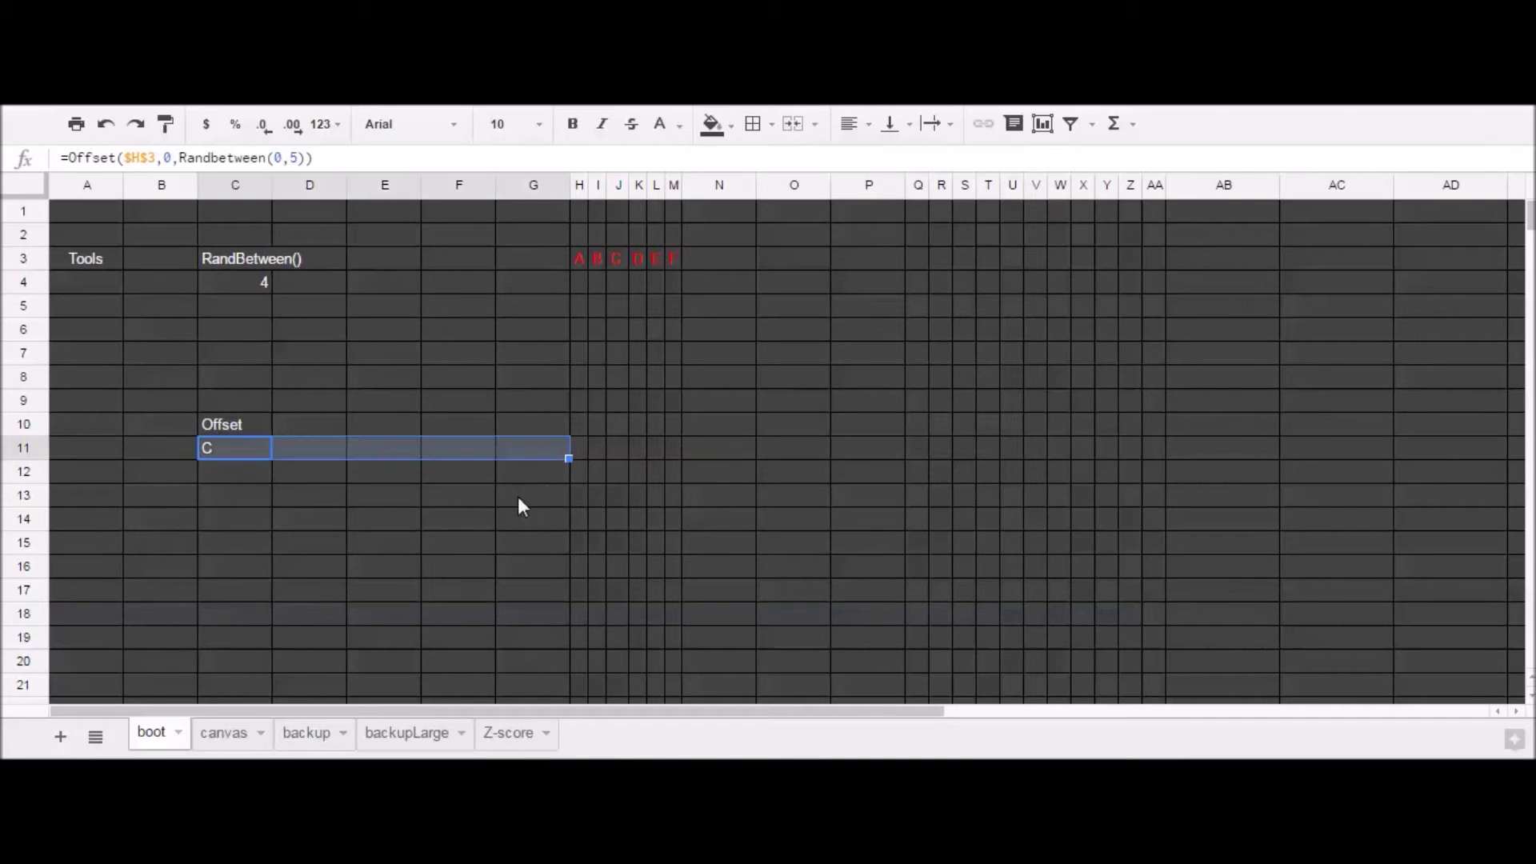
{"action": "left_click", "coordinate": [517, 443]}
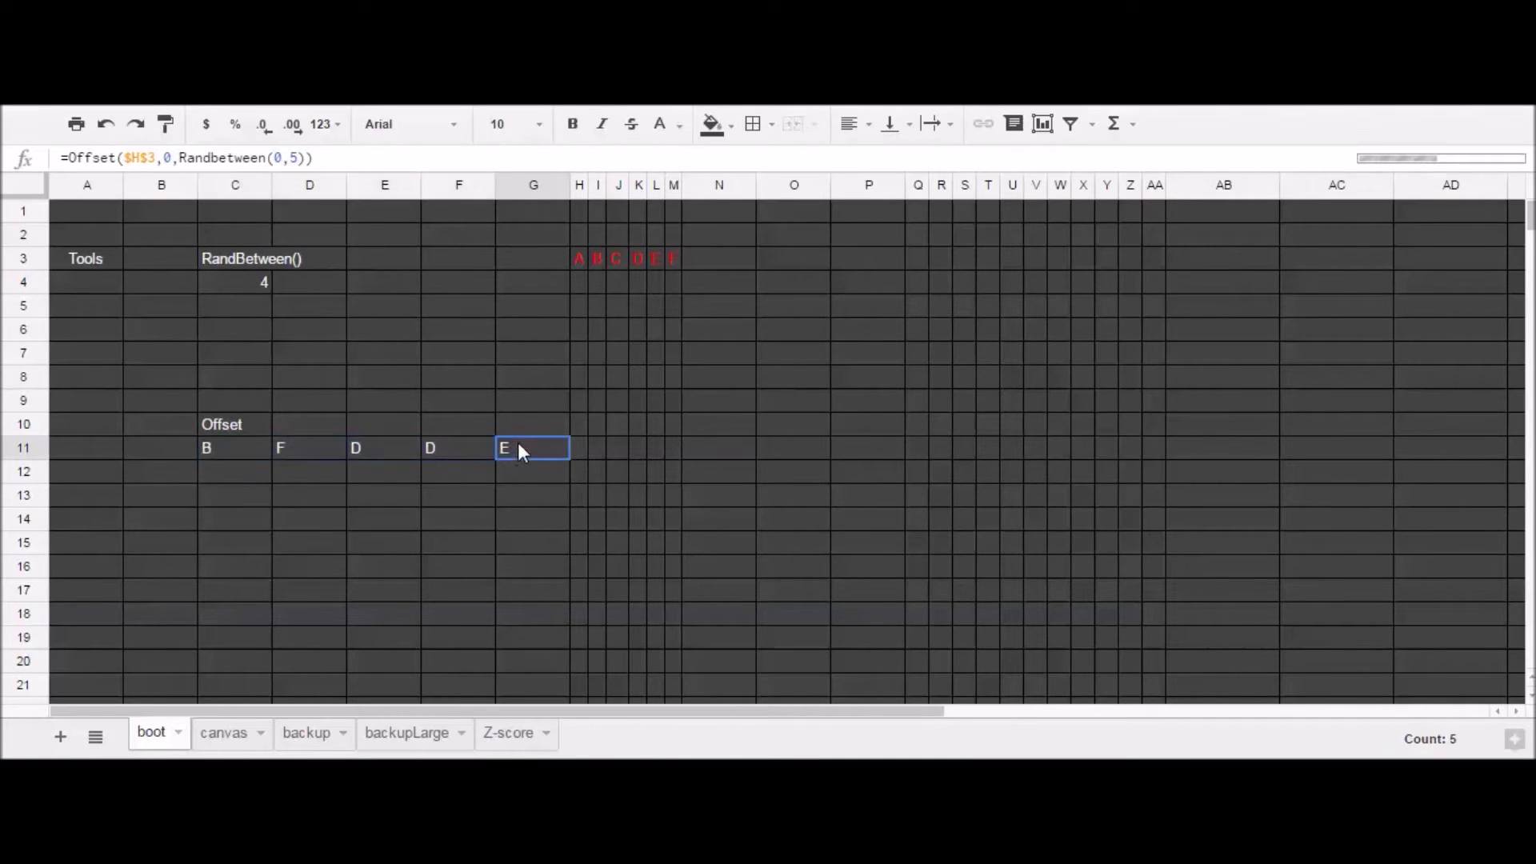
{"action": "left_click", "coordinate": [443, 448]}
{"action": "left_click", "coordinate": [363, 451]}
{"action": "left_click", "coordinate": [315, 444]}
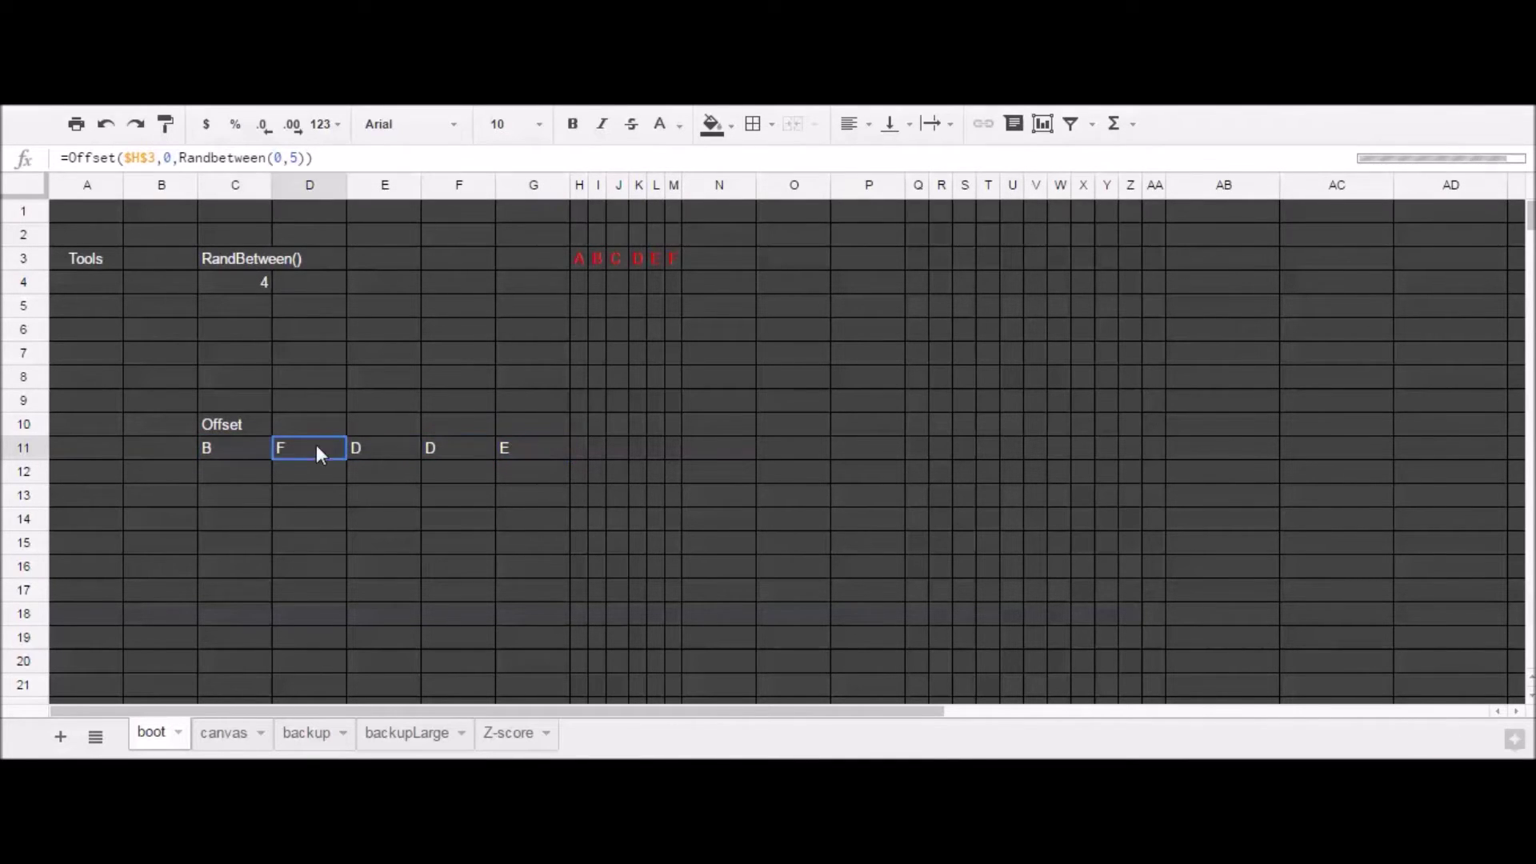
{"action": "left_click", "coordinate": [209, 445]}
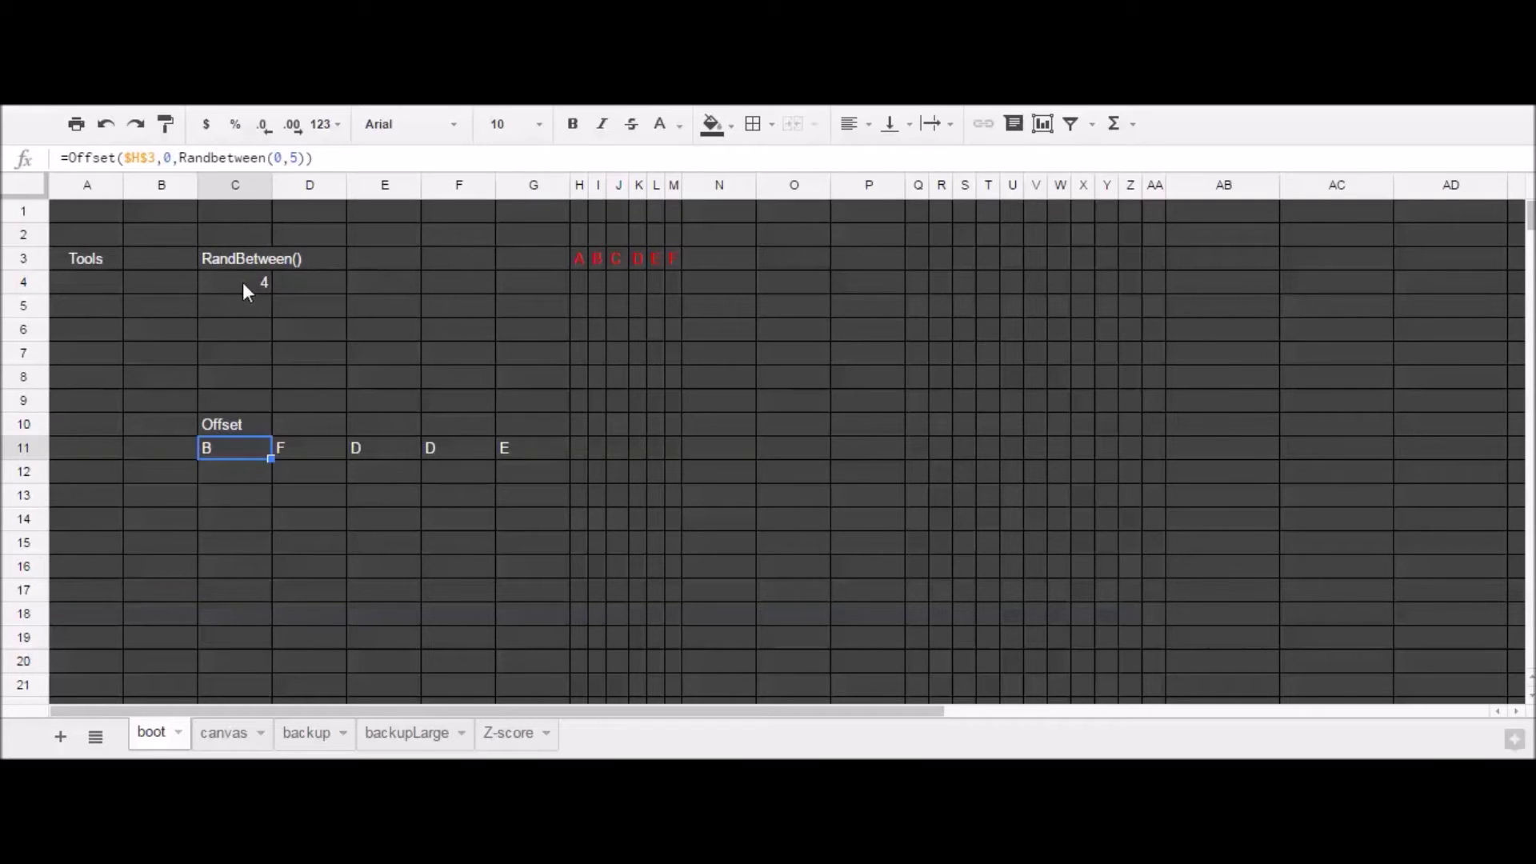
On the backup sheet, enter =Count(B2:T2) beside n= in G1, giving 19.
{"action": "left_click", "coordinate": [306, 733]}
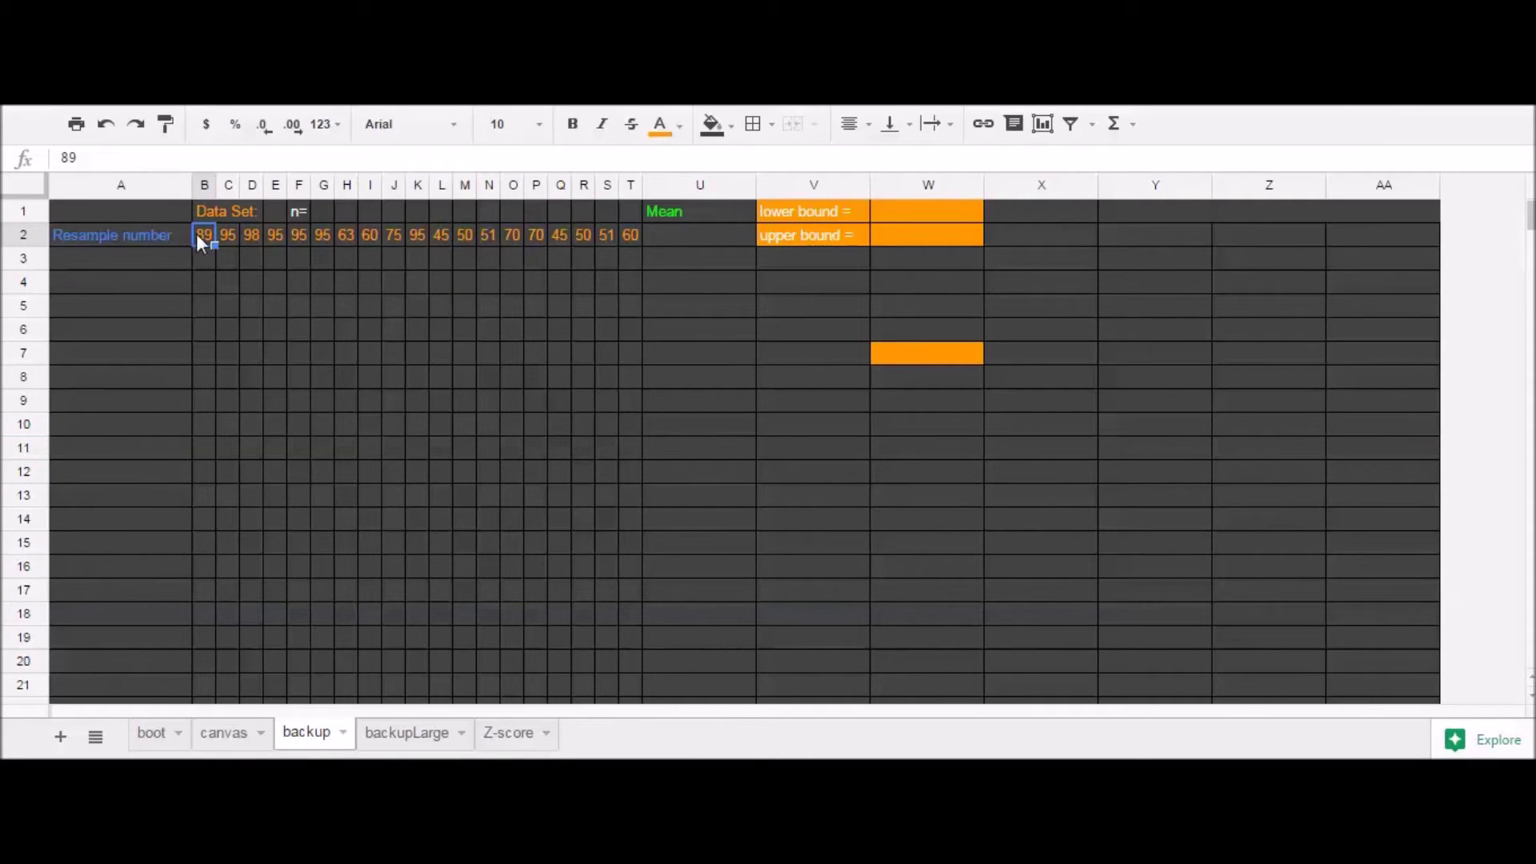
{"action": "left_click", "coordinate": [323, 213]}
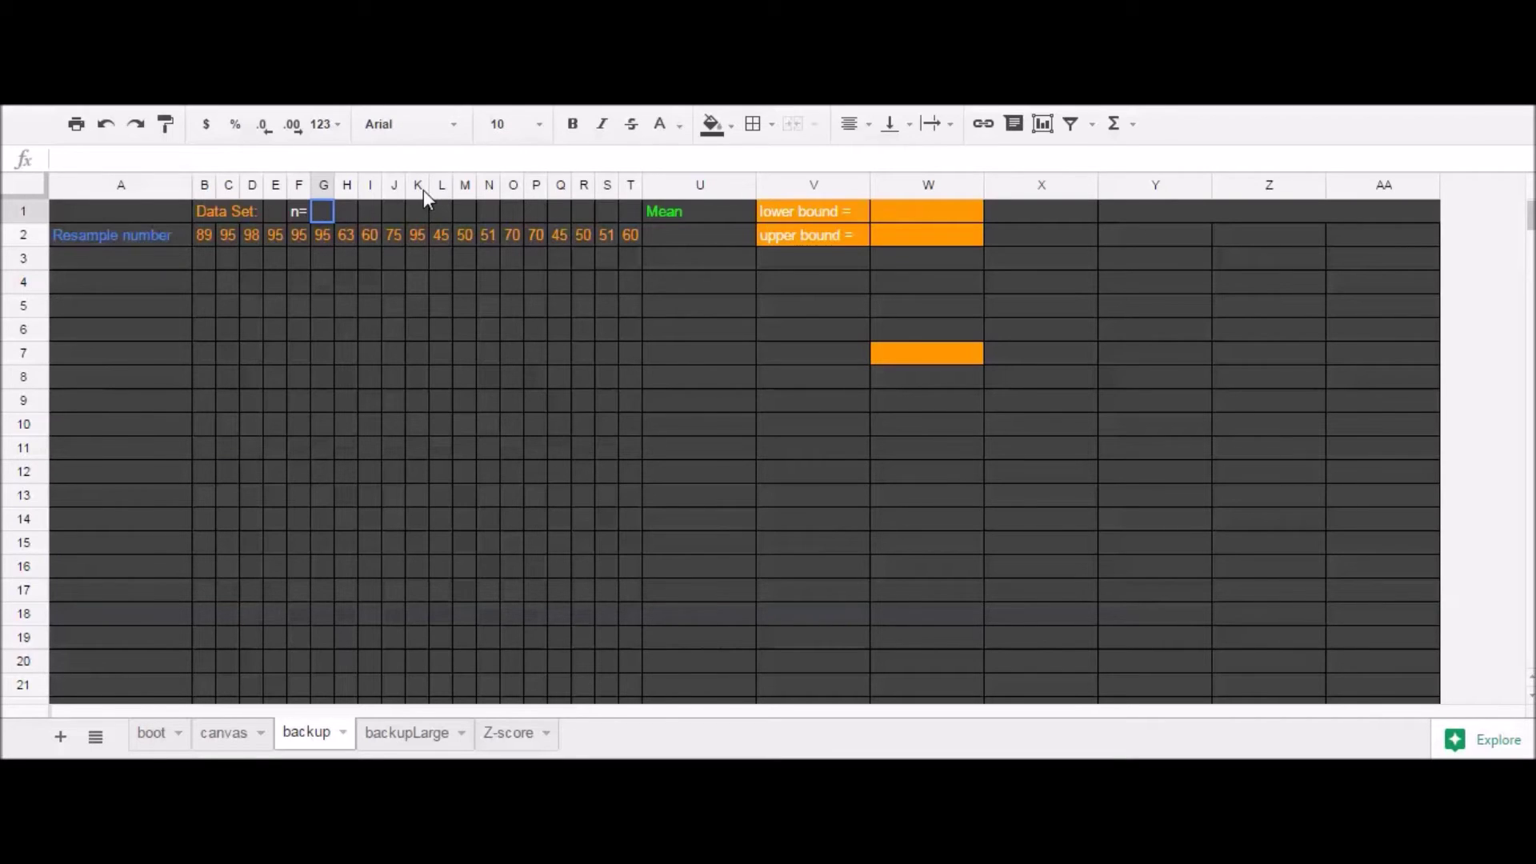
{"action": "type", "text": "=Count("}
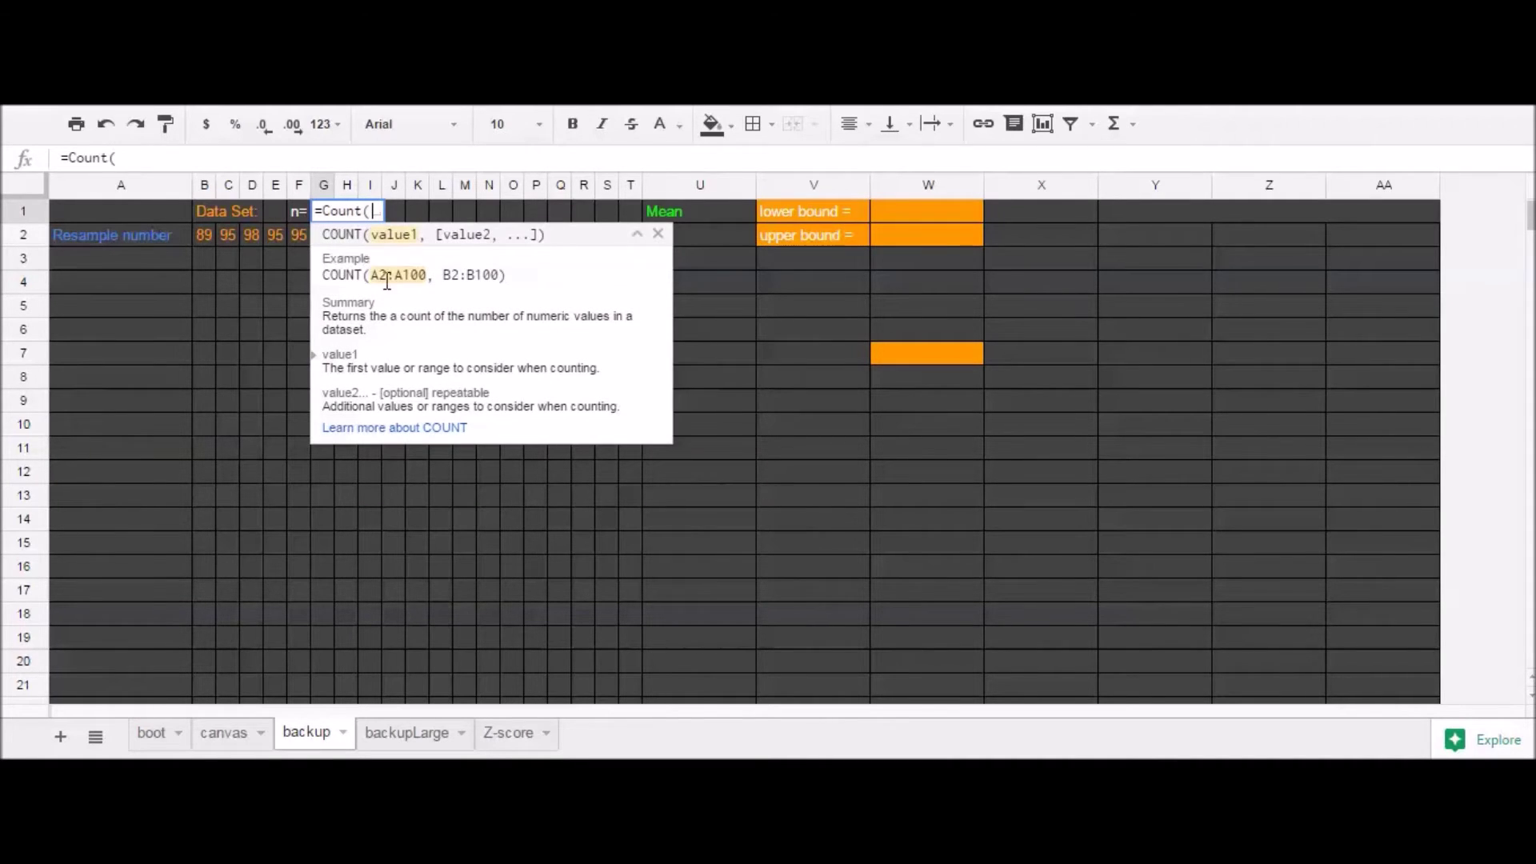
{"action": "left_click_drag", "start_coordinate": [202, 242], "coordinate": [634, 232]}
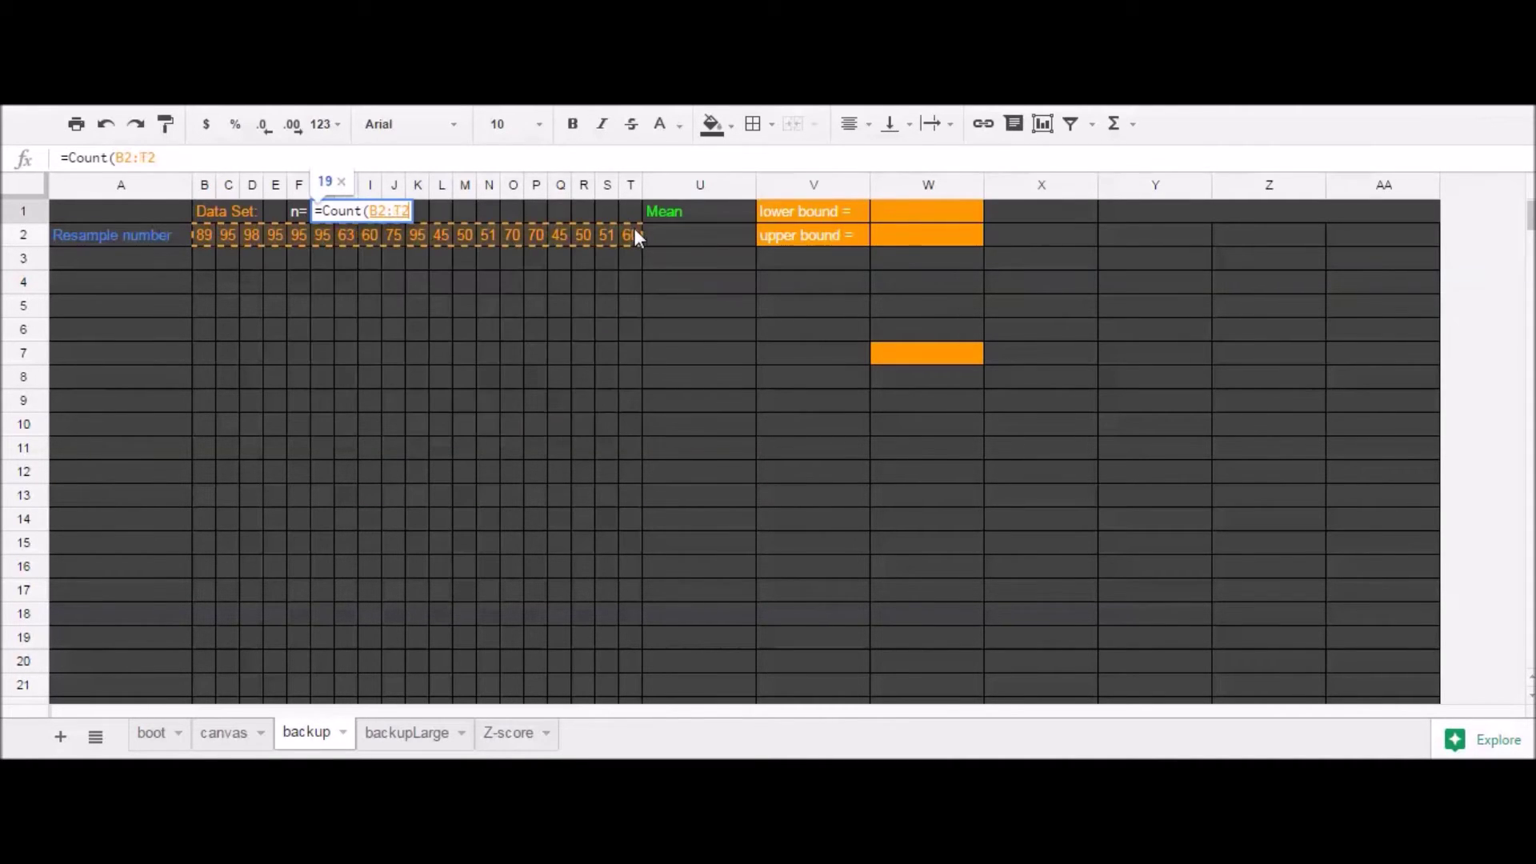
{"action": "type", "text": ")"}
{"action": "key", "text": "Return"}
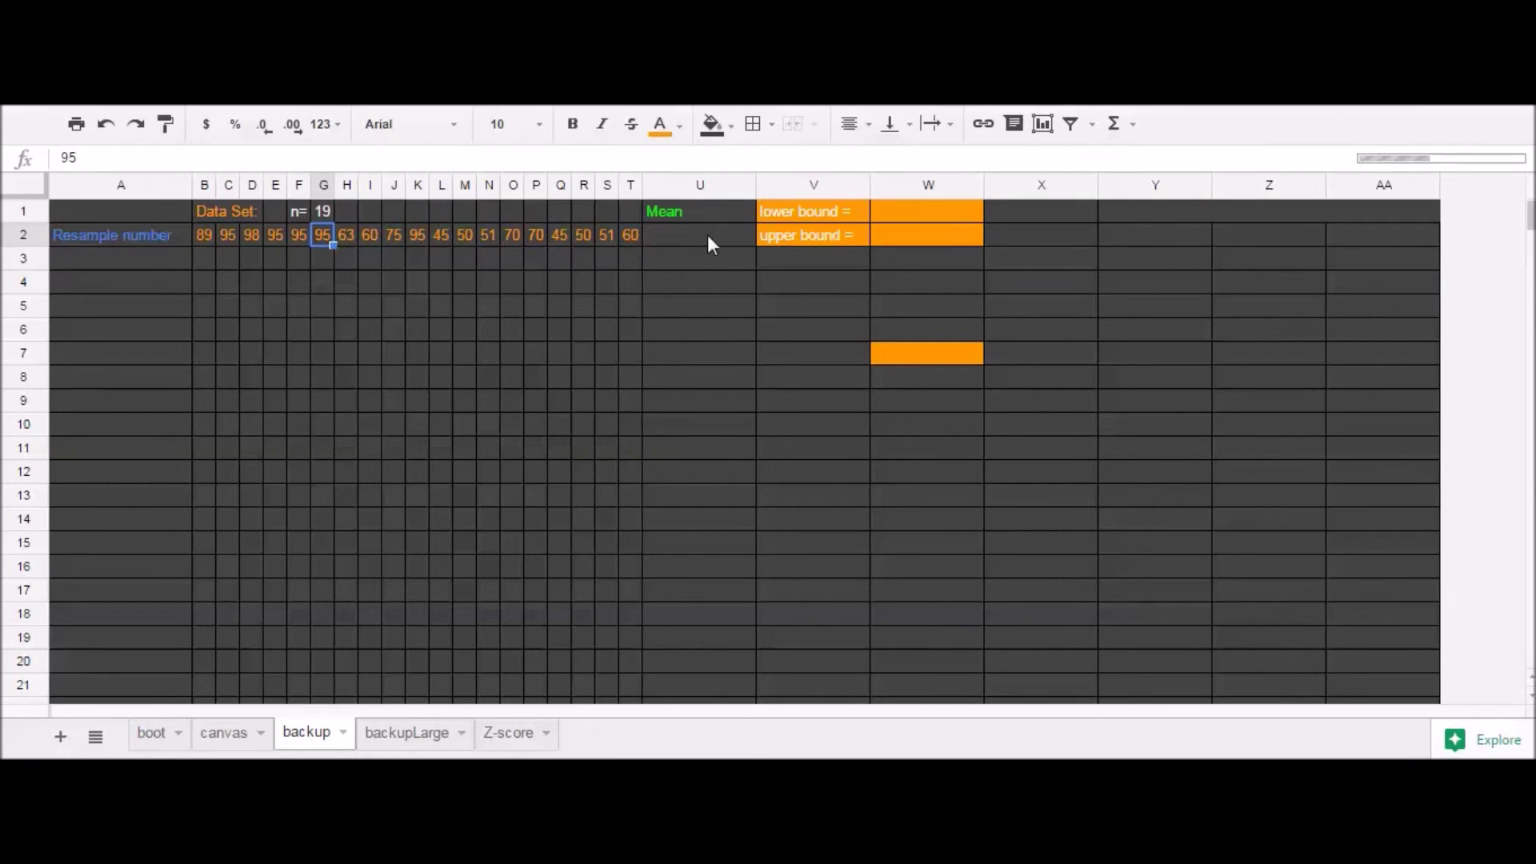
{"action": "double_click", "coordinate": [704, 235]}
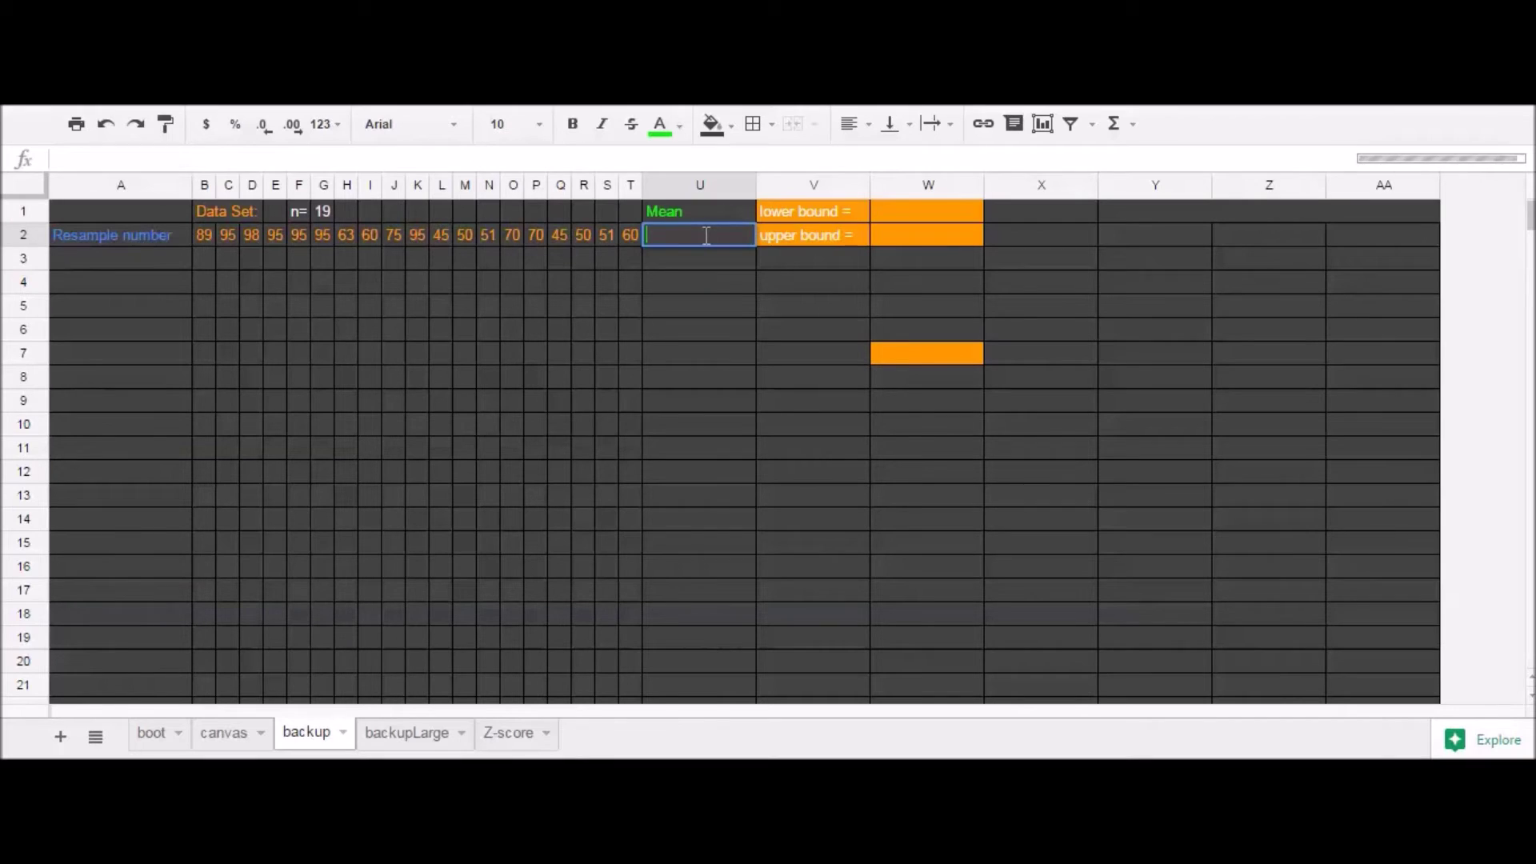
Enter =Average(B2:T2) in U2, returning 71.15789474.
{"action": "type", "text": "="}
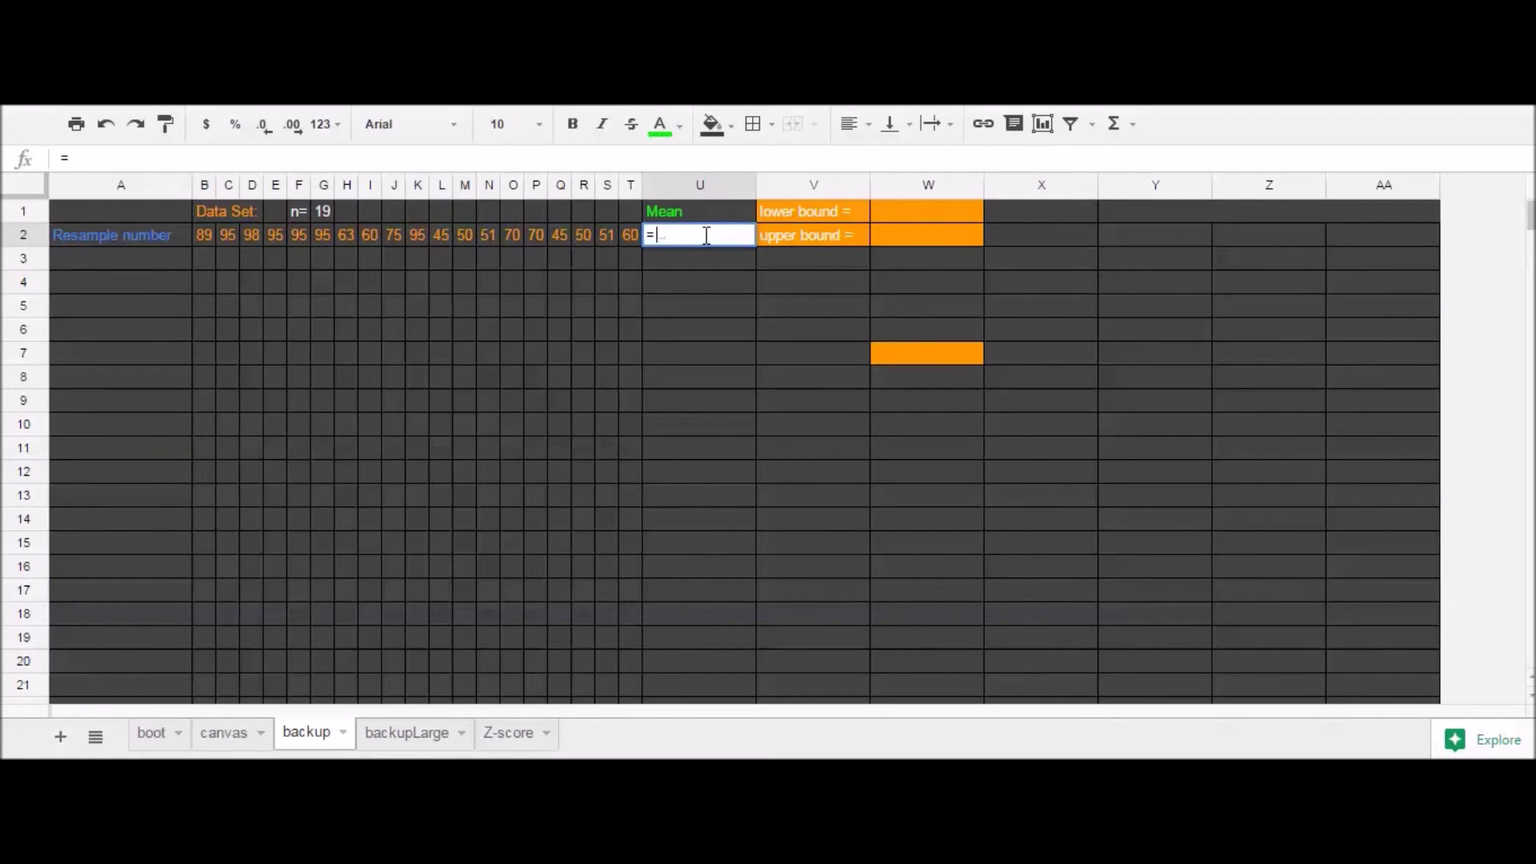
{"action": "type", "text": "Ave"}
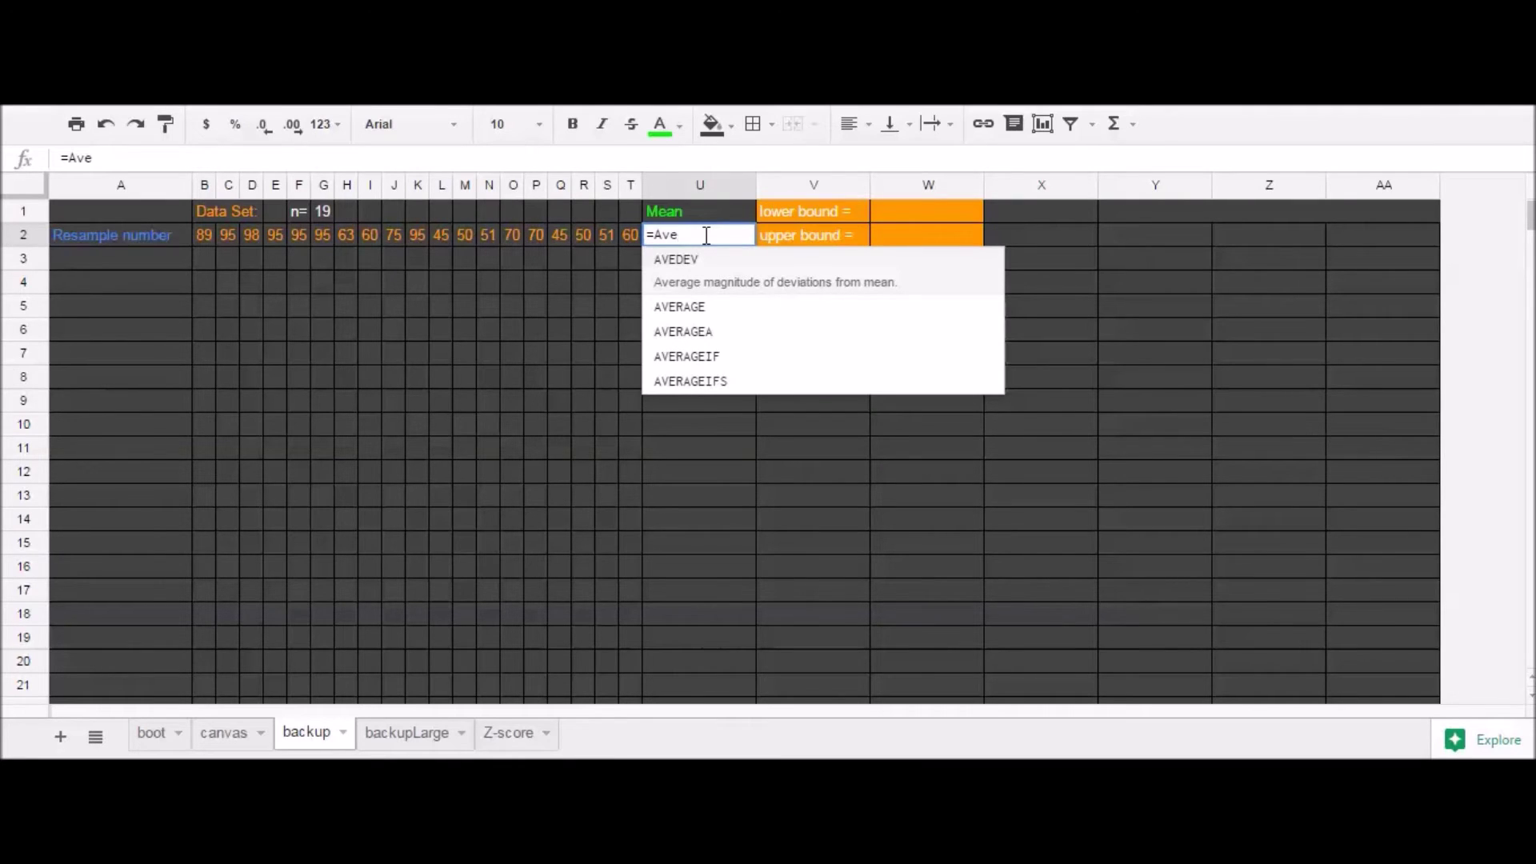
{"action": "type", "text": "rage("}
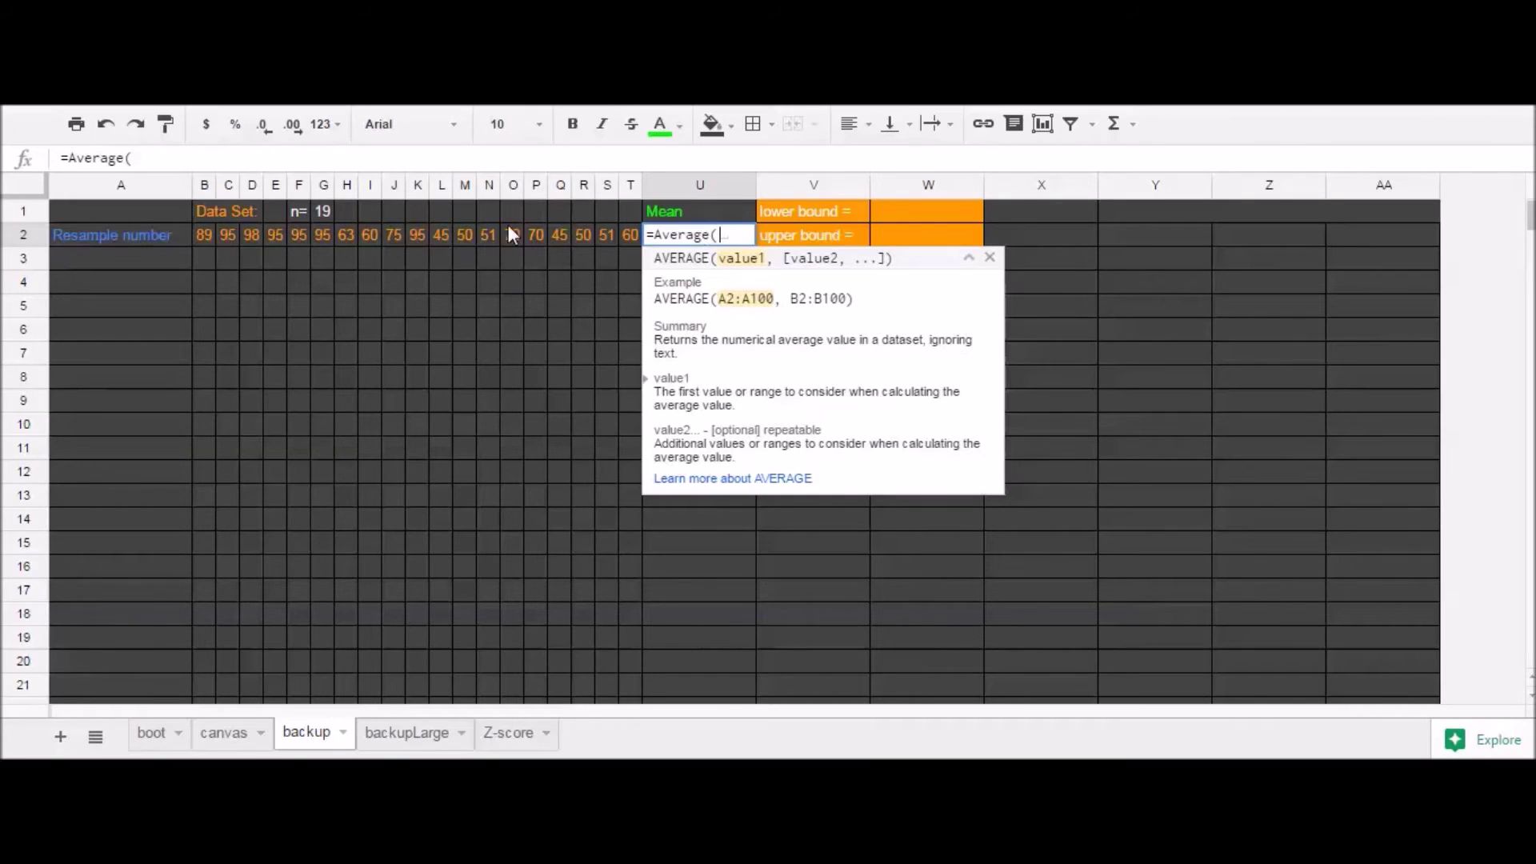
{"action": "left_click_drag", "start_coordinate": [210, 237], "coordinate": [629, 239]}
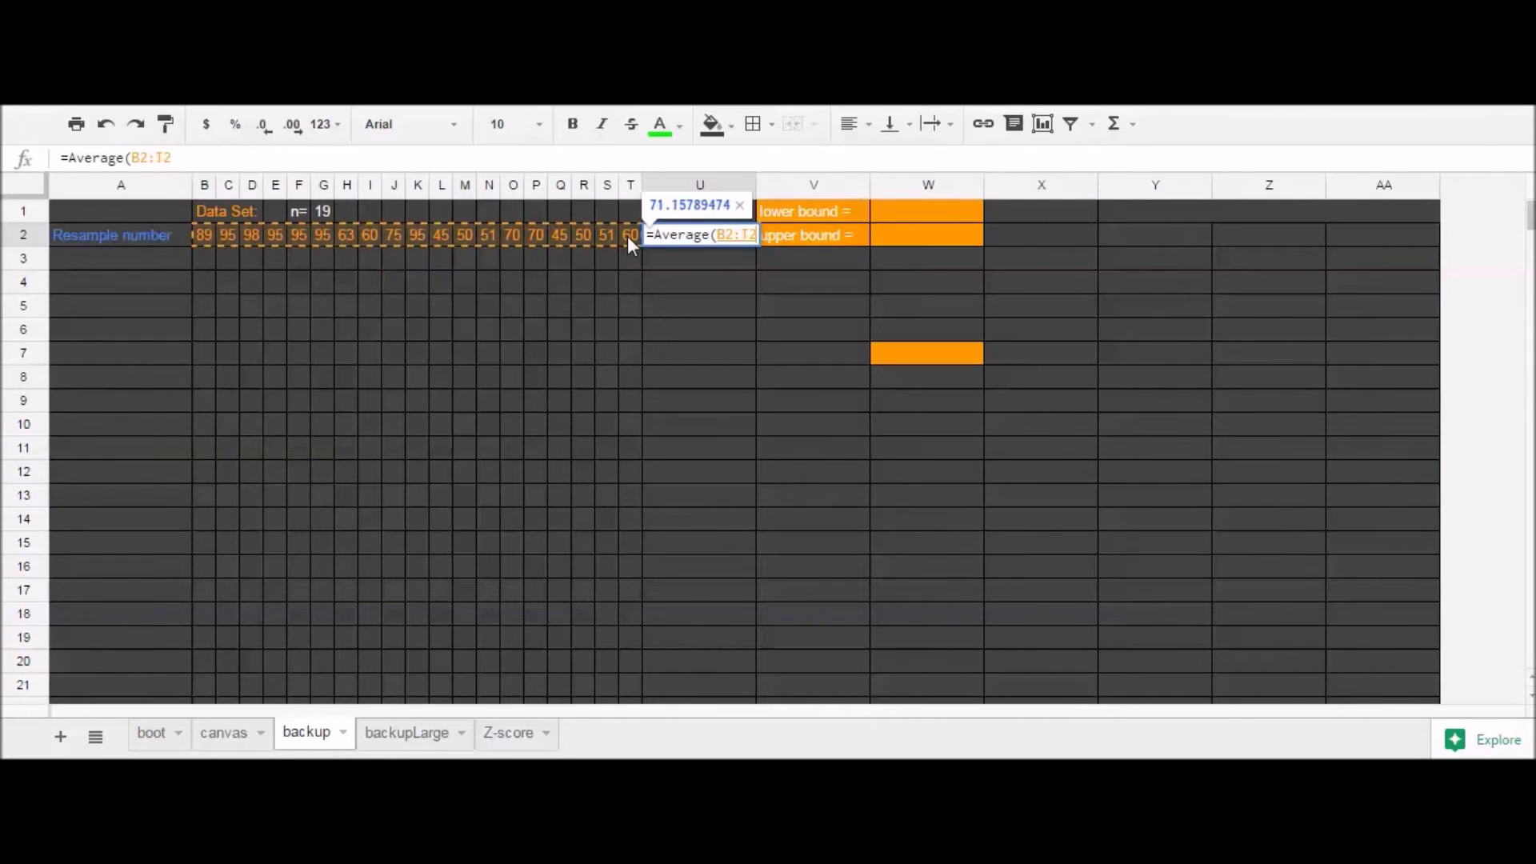
{"action": "type", "text": ")"}
{"action": "key", "text": "Return"}
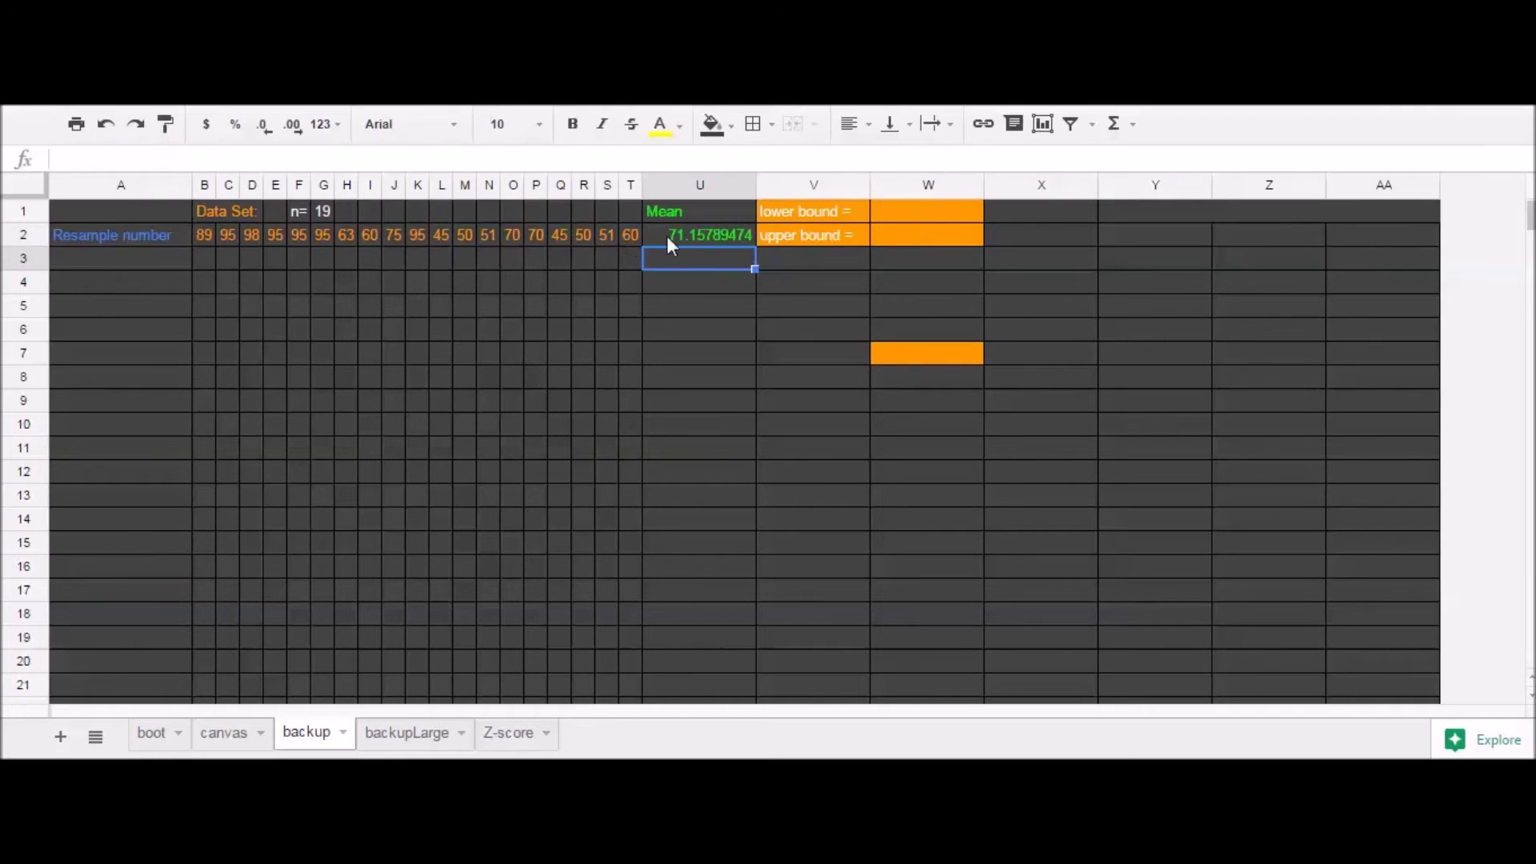
Number the first resample 1 in cell A3.
{"action": "left_click", "coordinate": [136, 257]}
{"action": "double_click", "coordinate": [146, 266]}
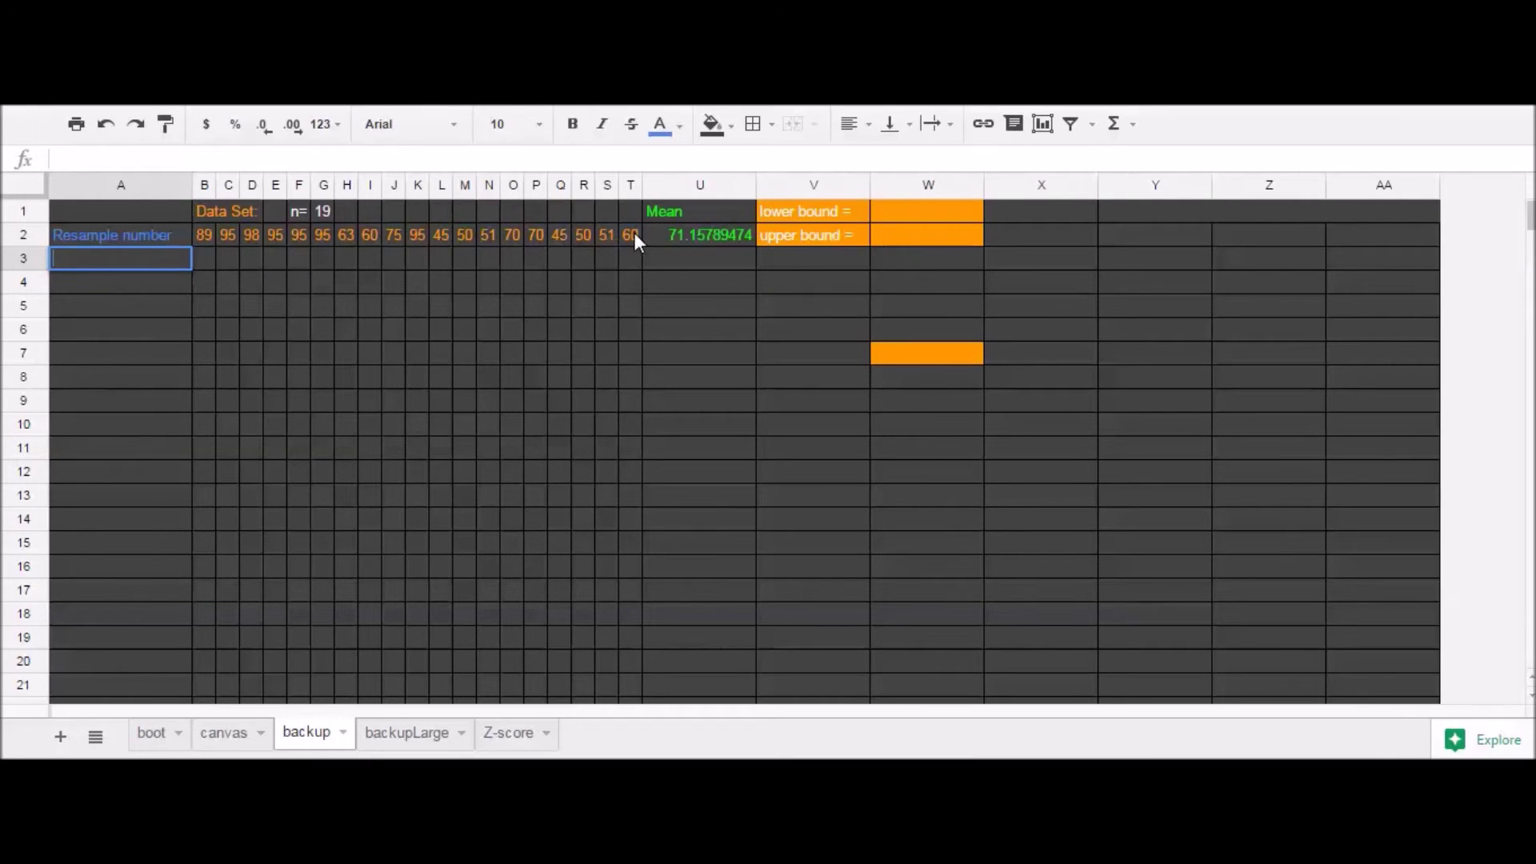
{"action": "type", "text": "1"}
{"action": "left_click", "coordinate": [208, 261]}
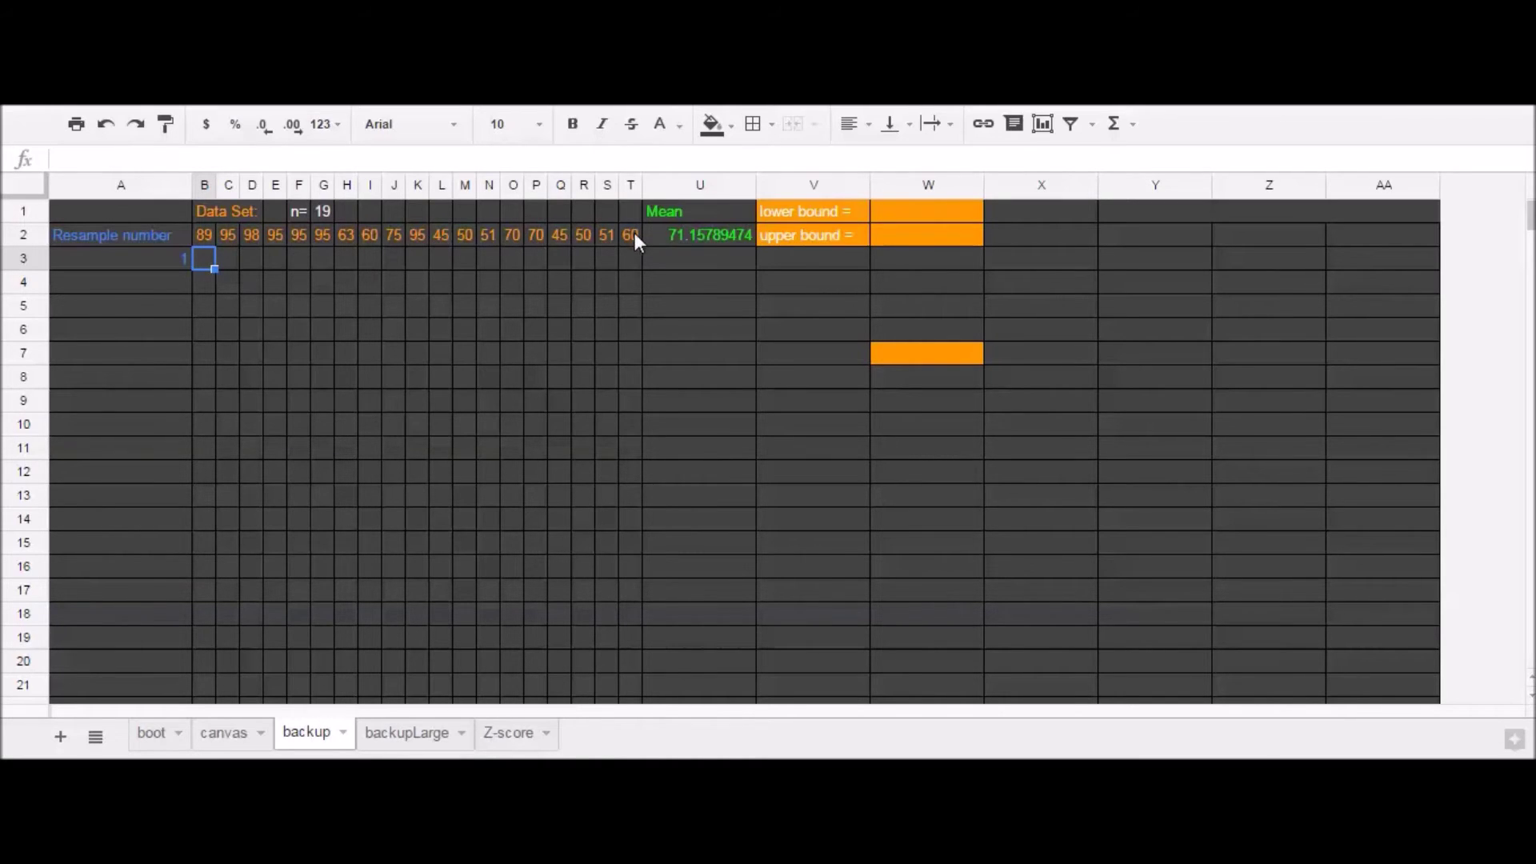
Enter =Offset($B$2,0,Randombetween(0,18)) in B3.
{"action": "key", "text": "Return"}
{"action": "type", "text": "=Offset"}
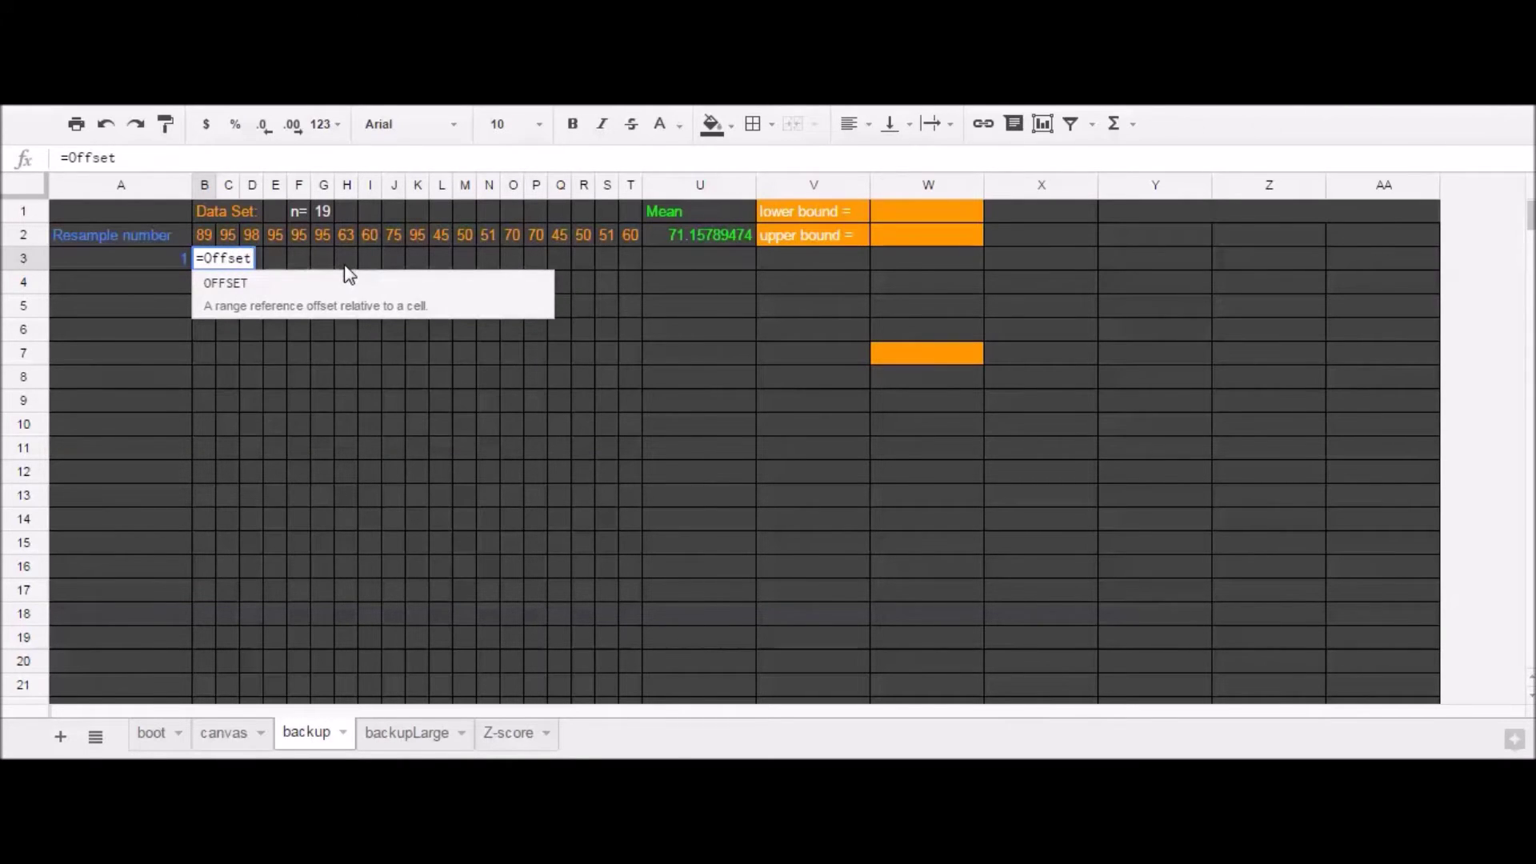
{"action": "type", "text": "("}
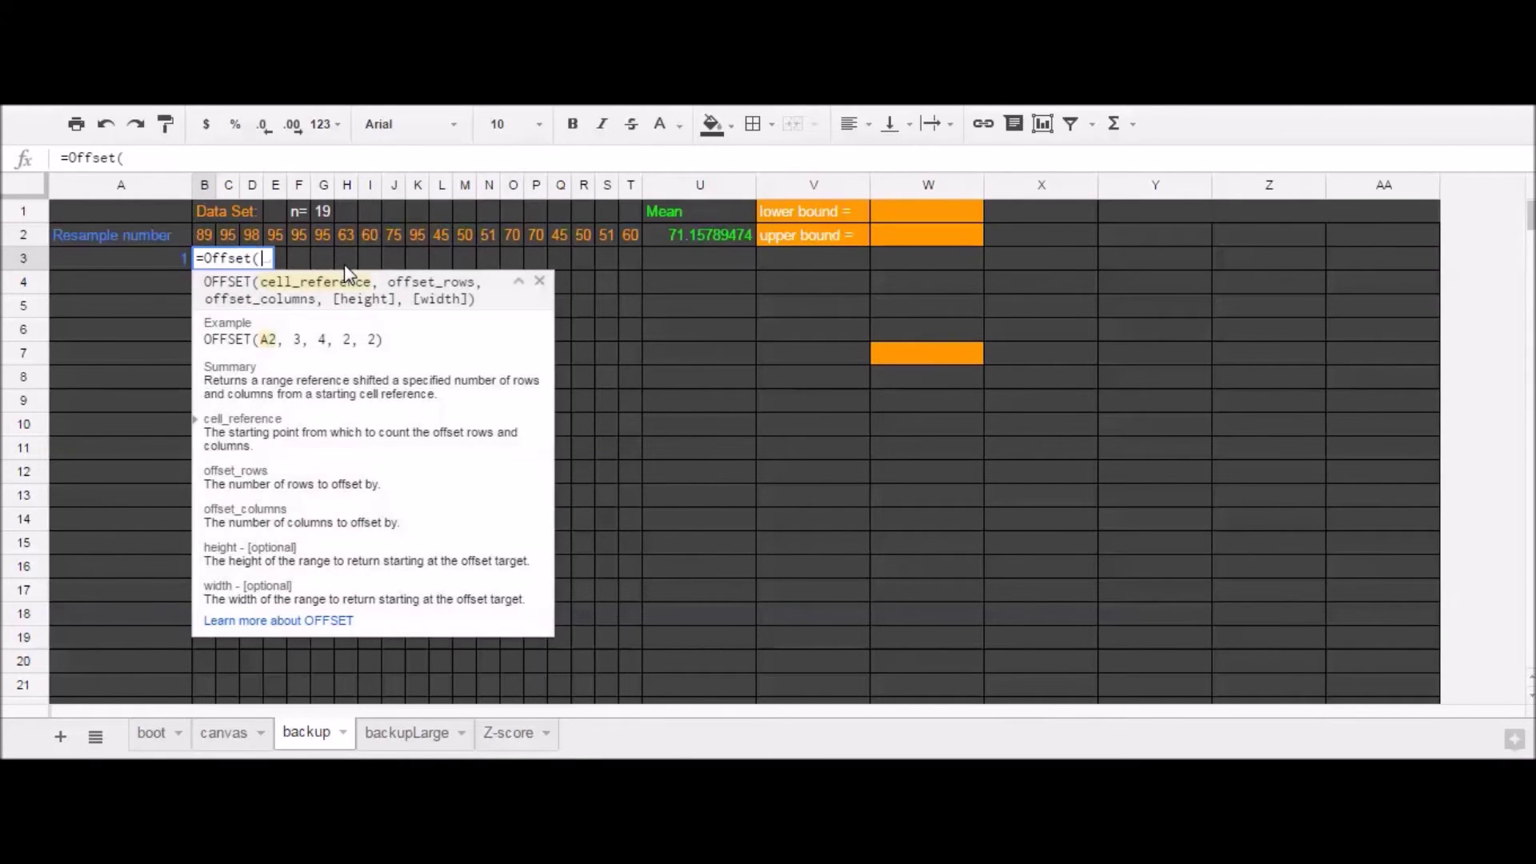
{"action": "left_click", "coordinate": [207, 234]}
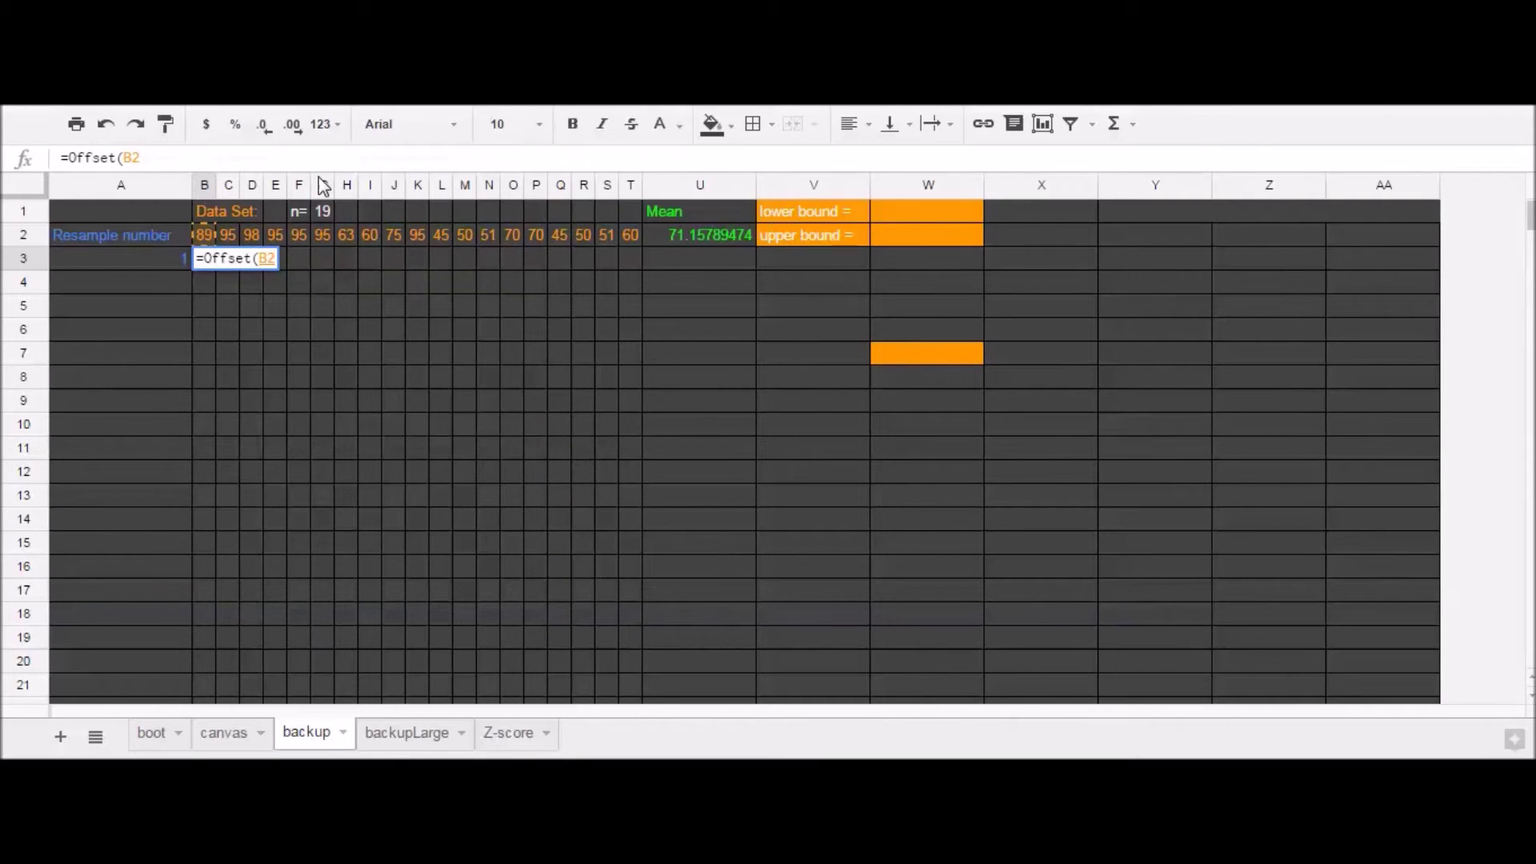
{"action": "left_click", "coordinate": [129, 159]}
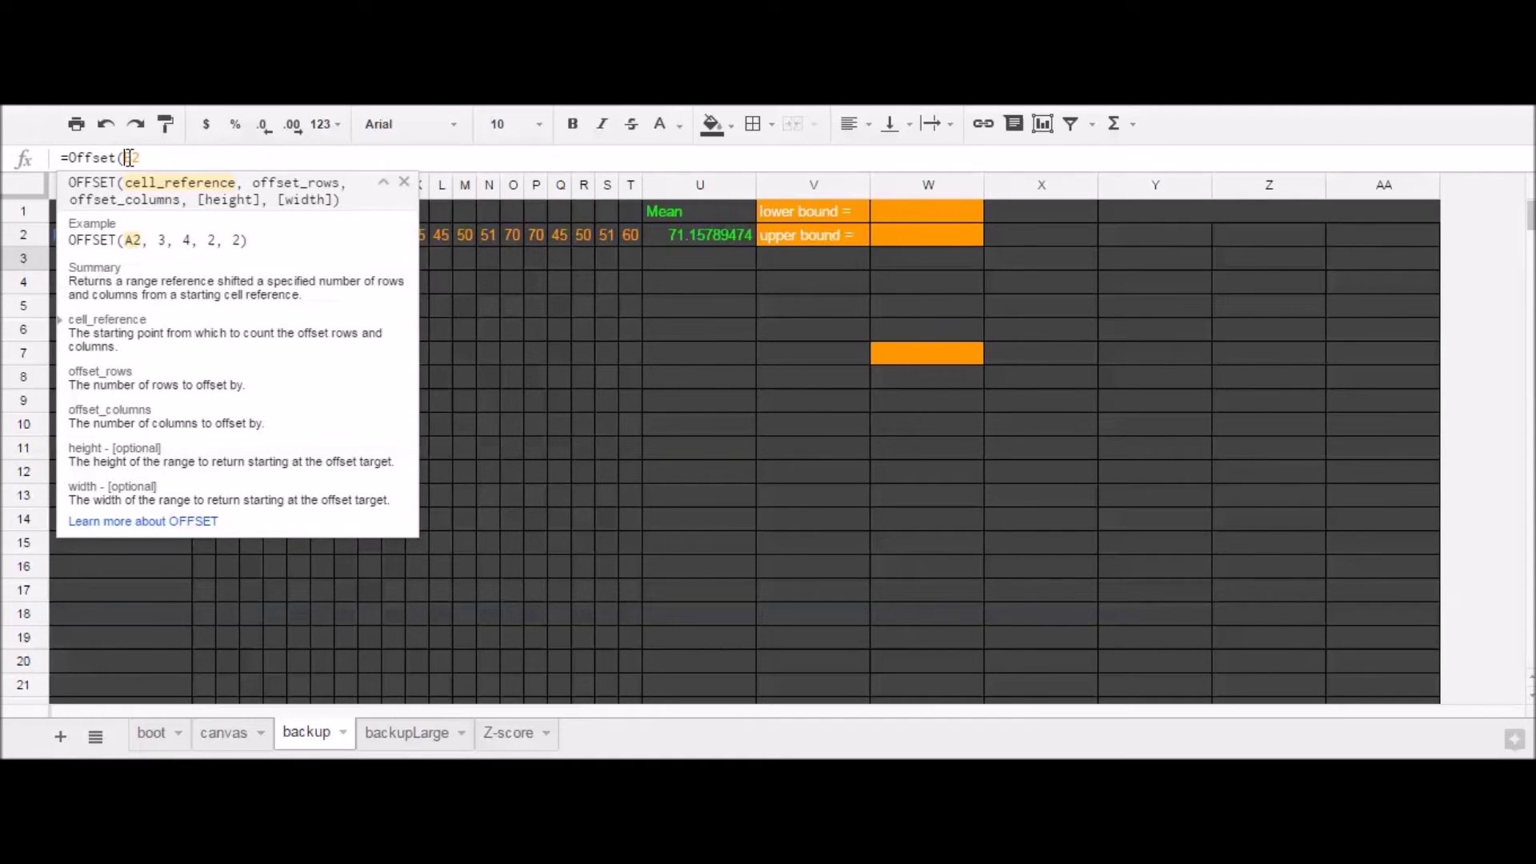
{"action": "type", "text": "$"}
{"action": "key", "text": "Right"}
{"action": "type", "text": "$"}
{"action": "type", "text": ", 0"}
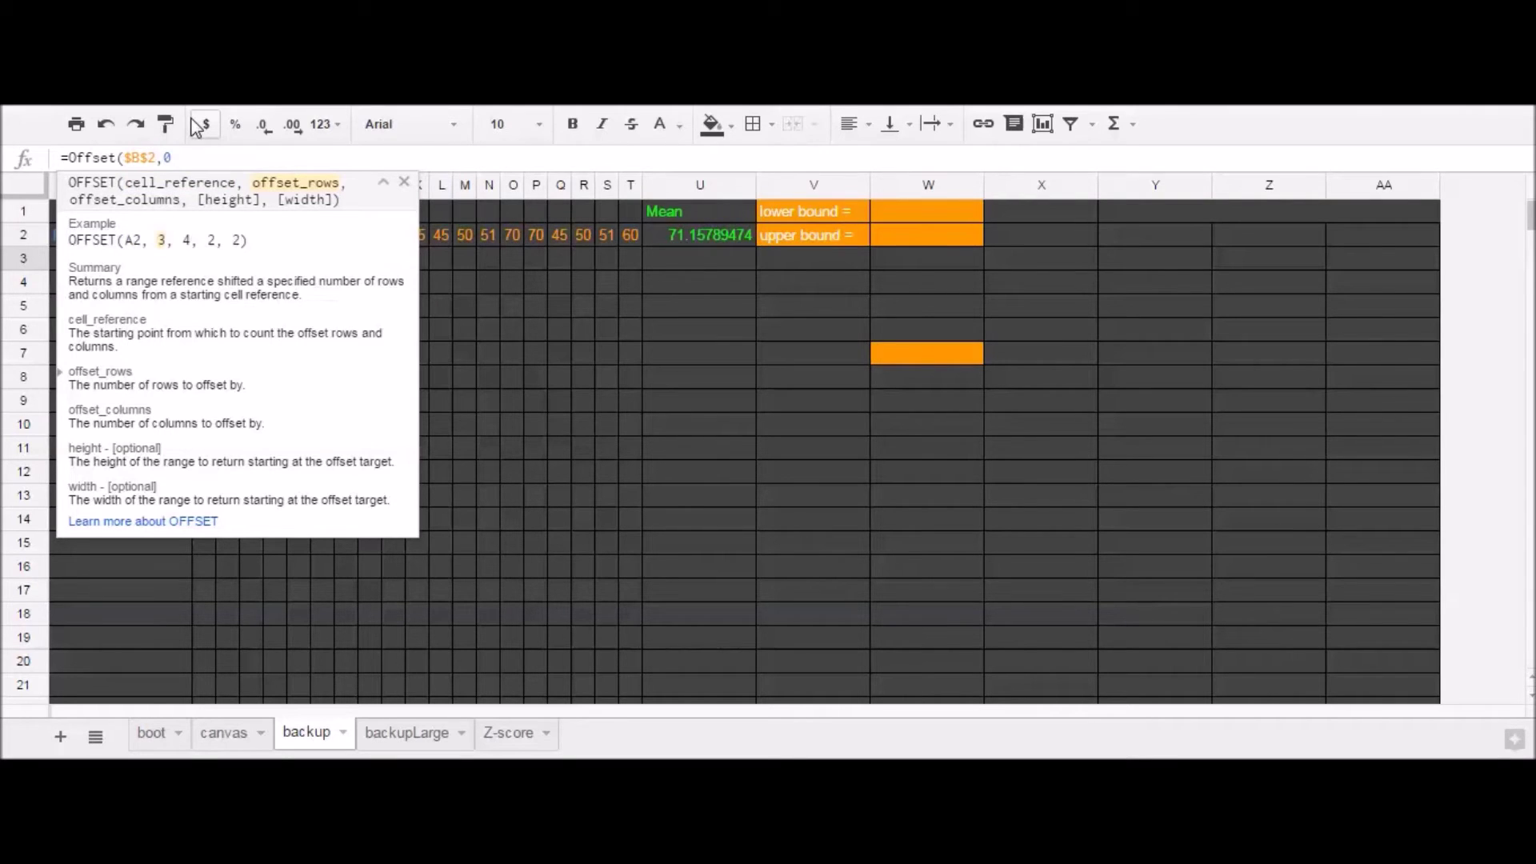
{"action": "type", "text": ","}
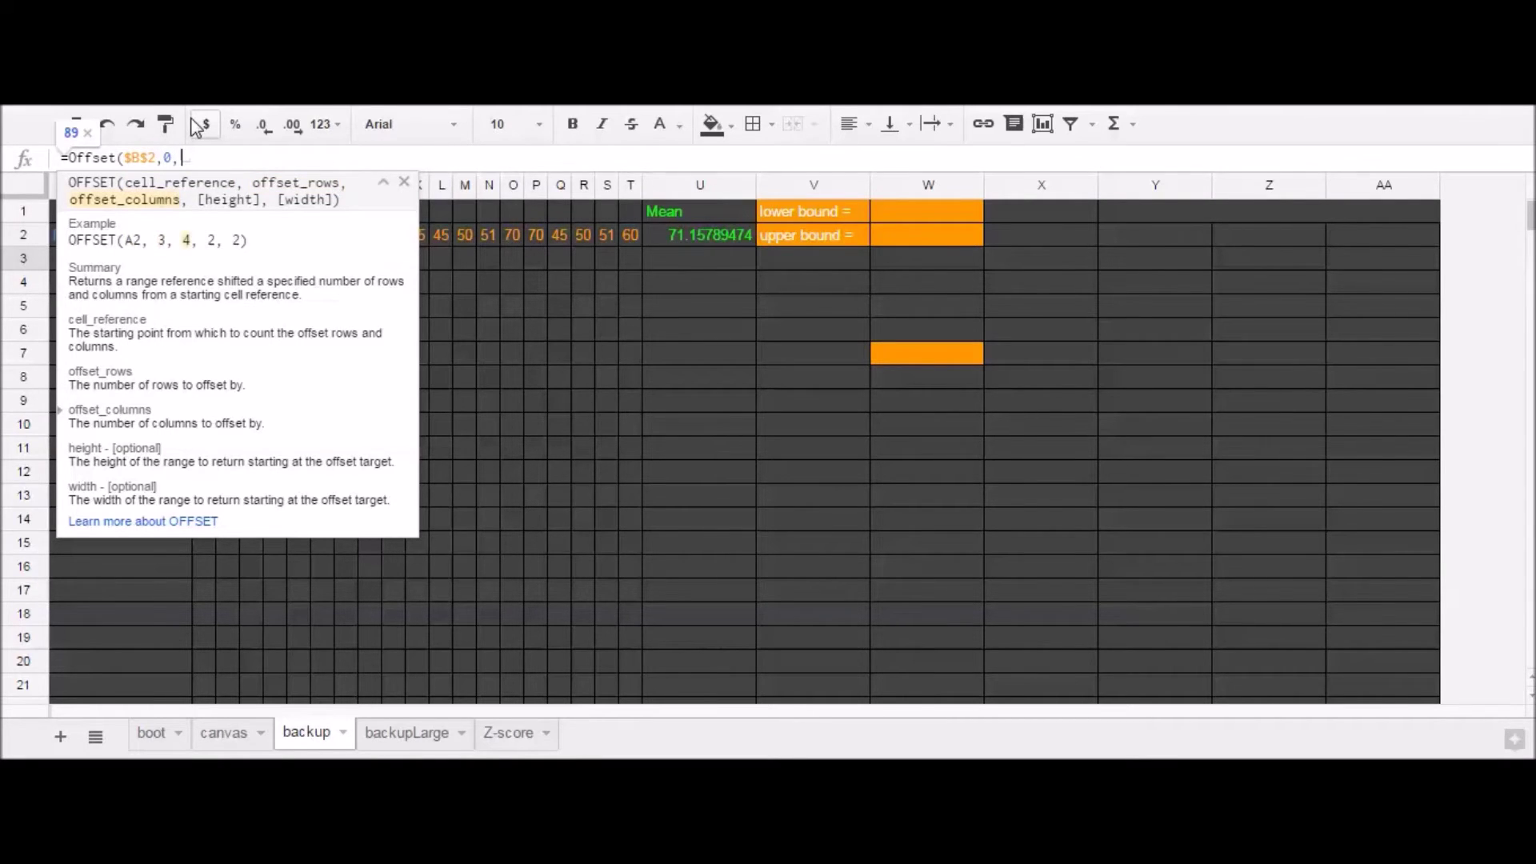
{"action": "type", "text": "("}
{"action": "key", "text": "BackSpace"}
{"action": "type", "text": "Ra"}
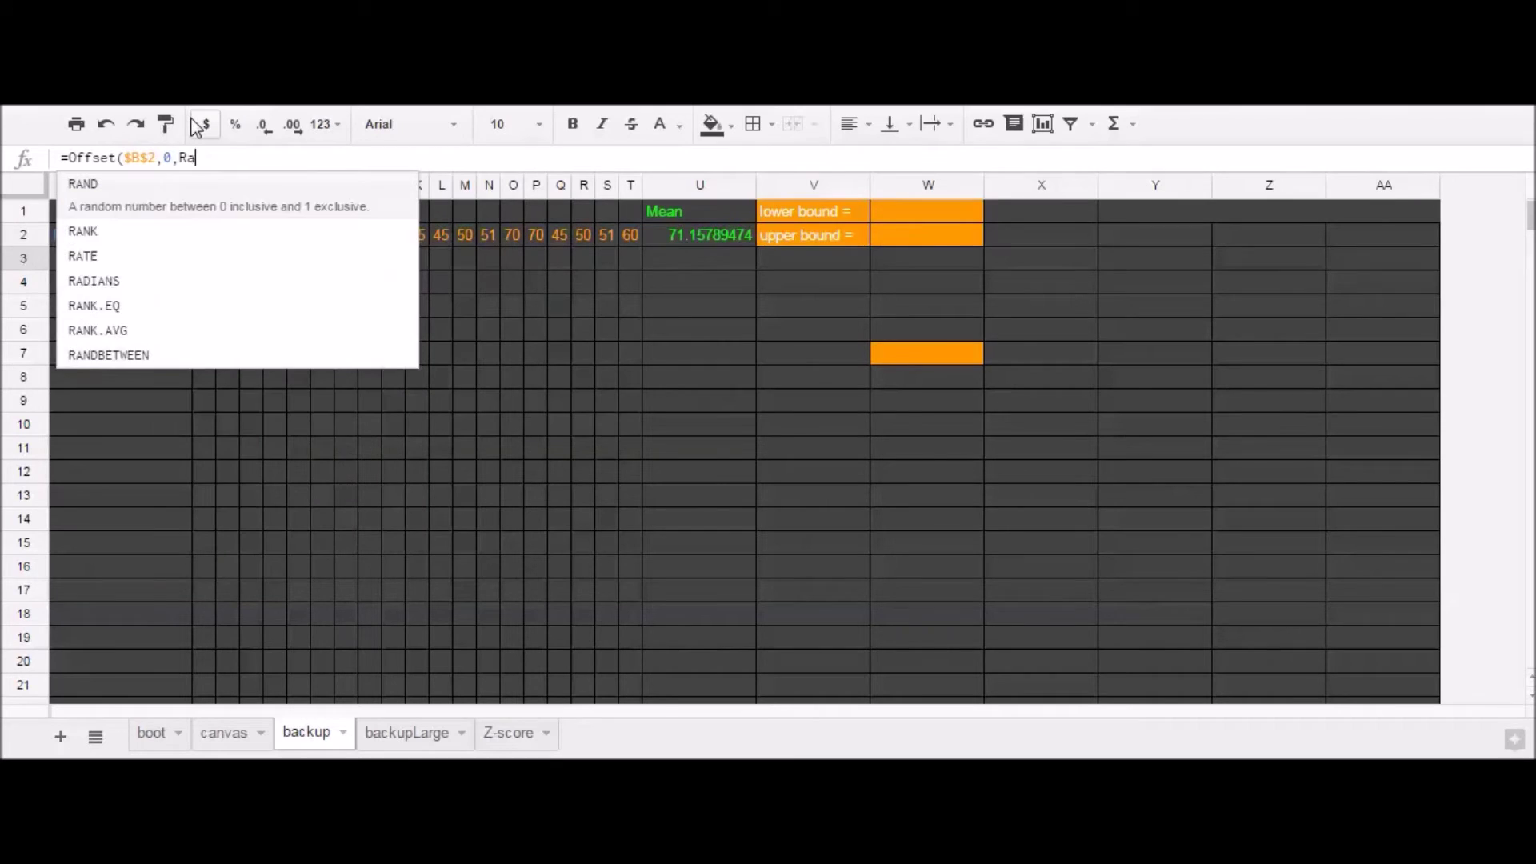
{"action": "type", "text": "ndom"}
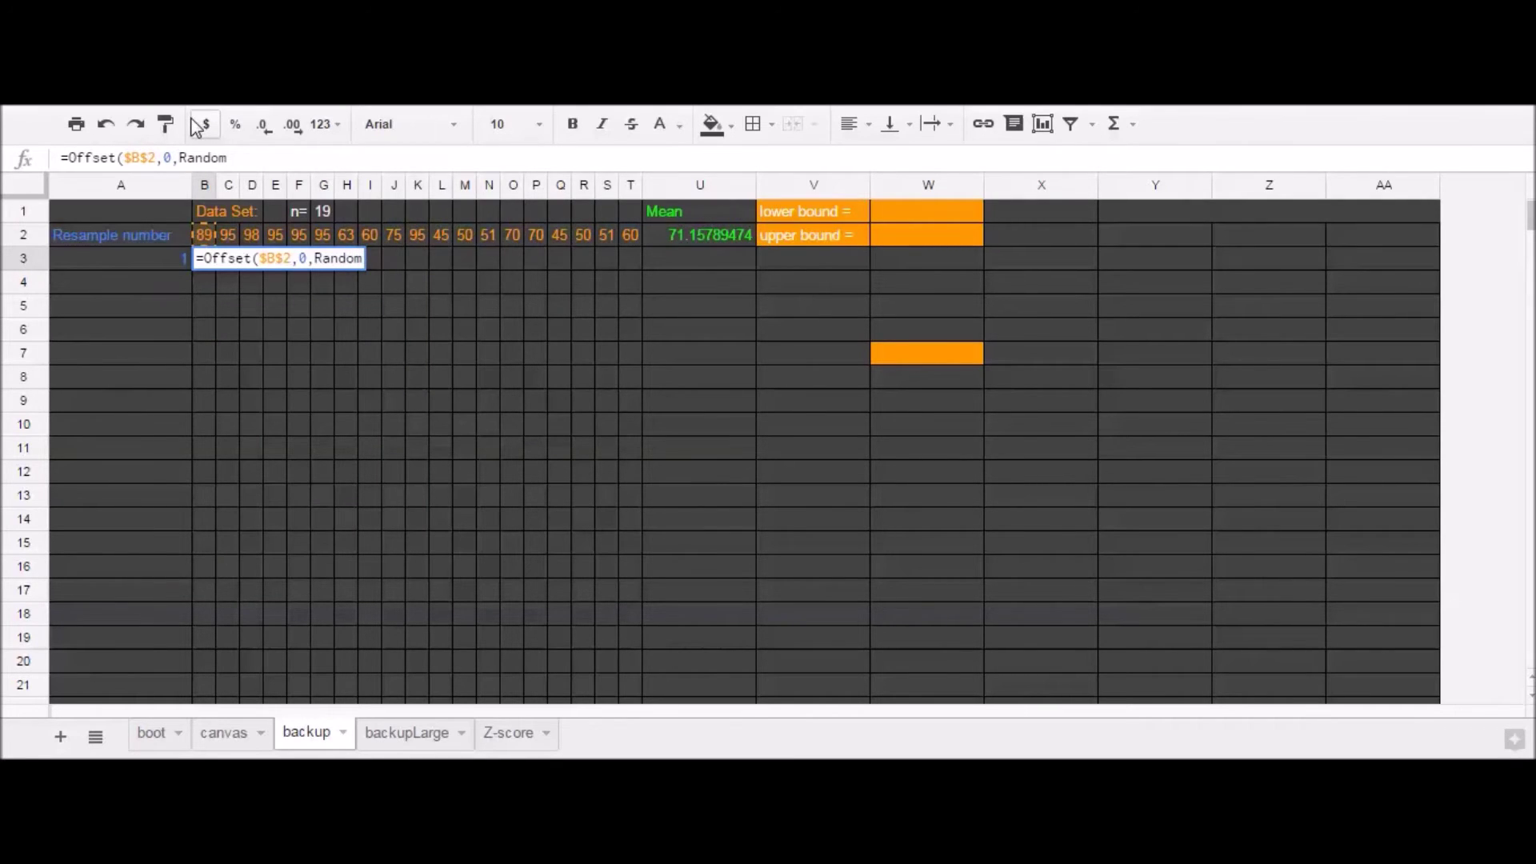
{"action": "type", "text": "between"}
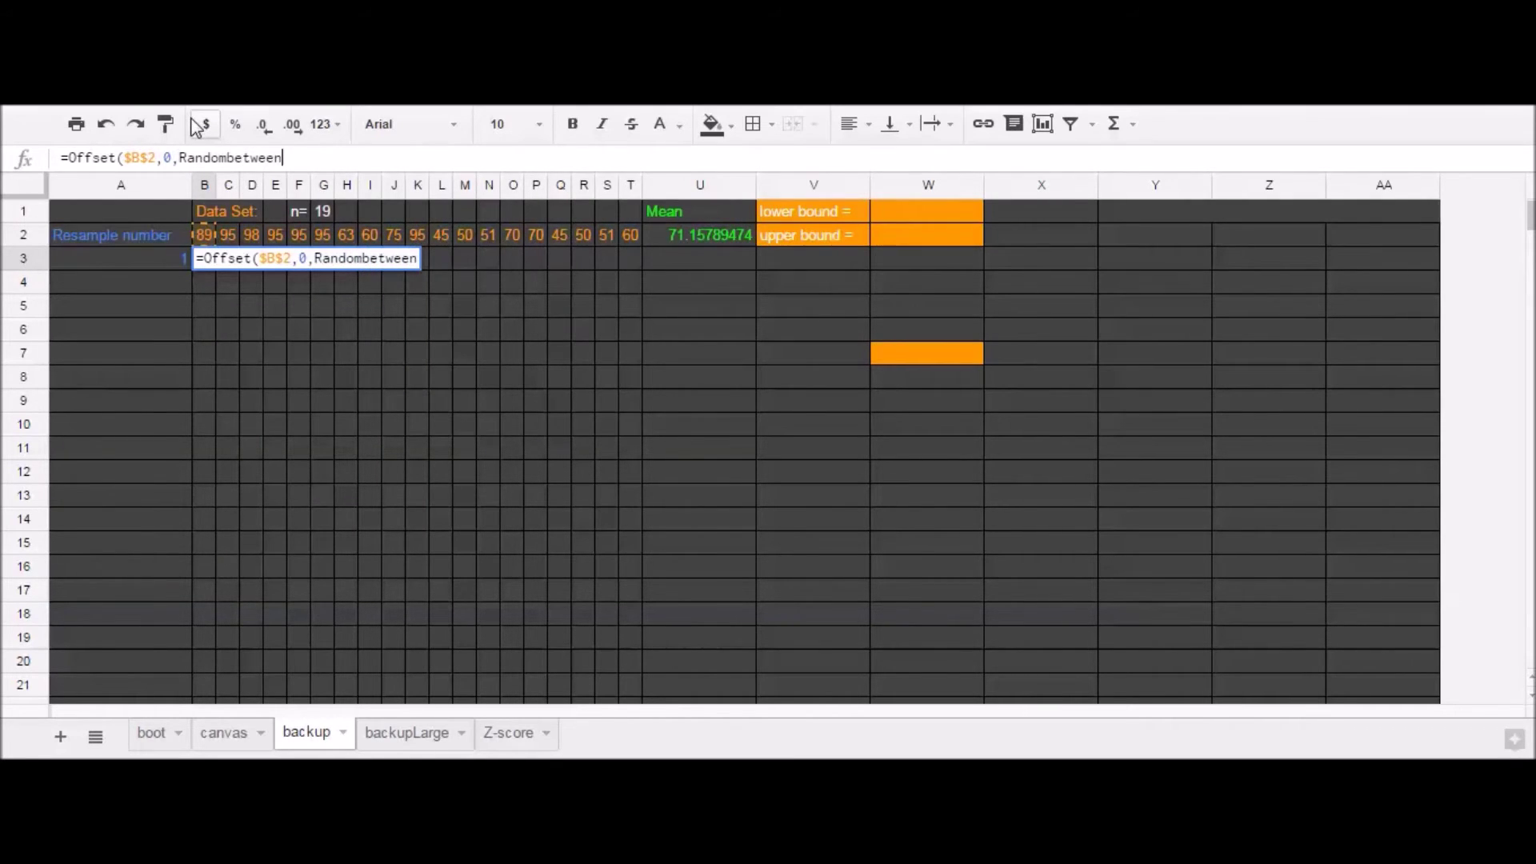
{"action": "type", "text": "(0"}
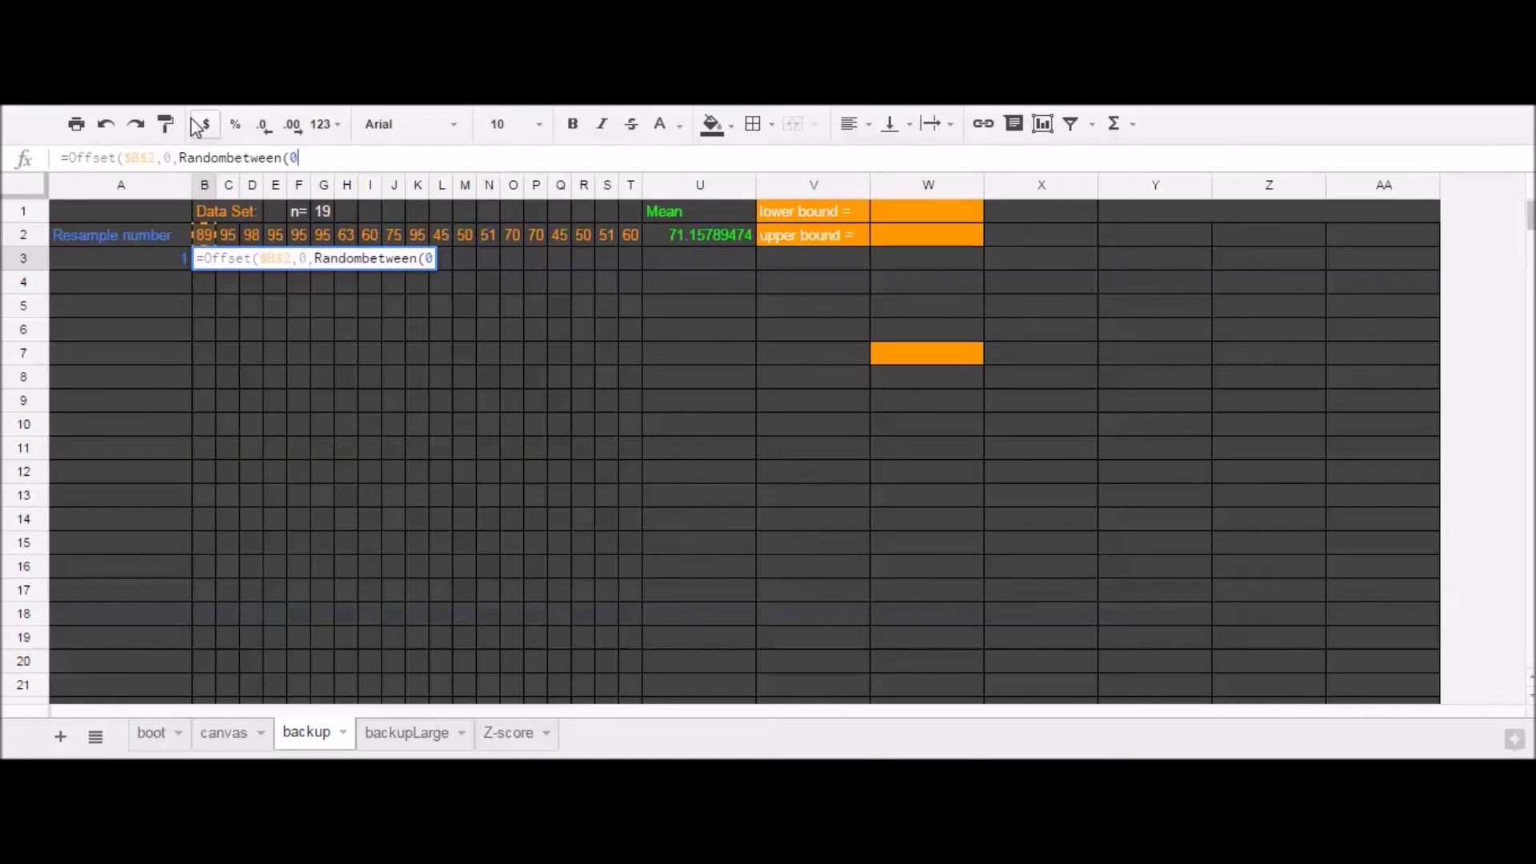
{"action": "type", "text": ",18)"}
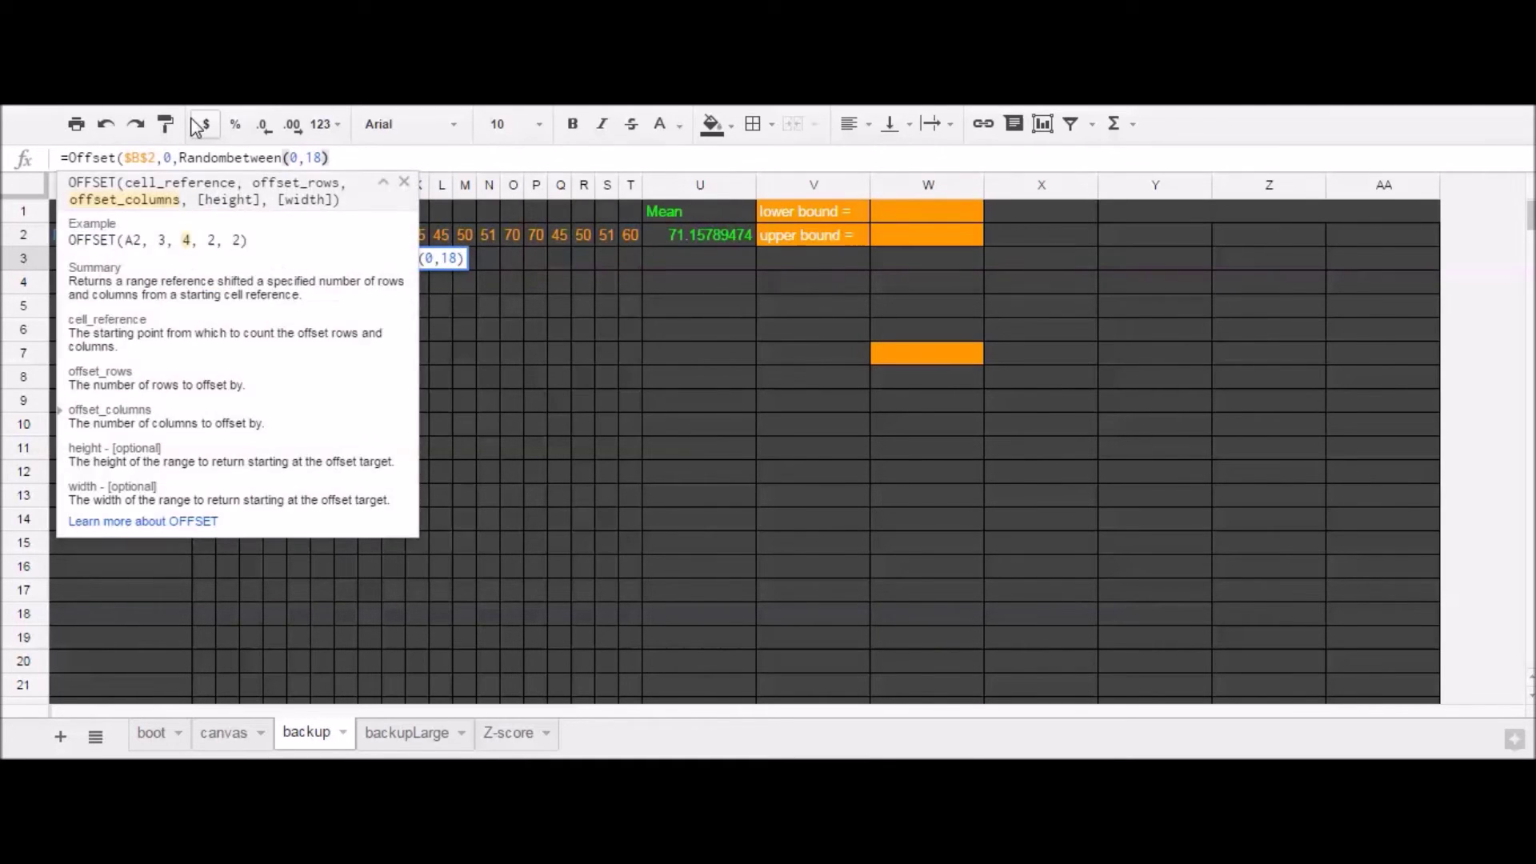
{"action": "type", "text": ")"}
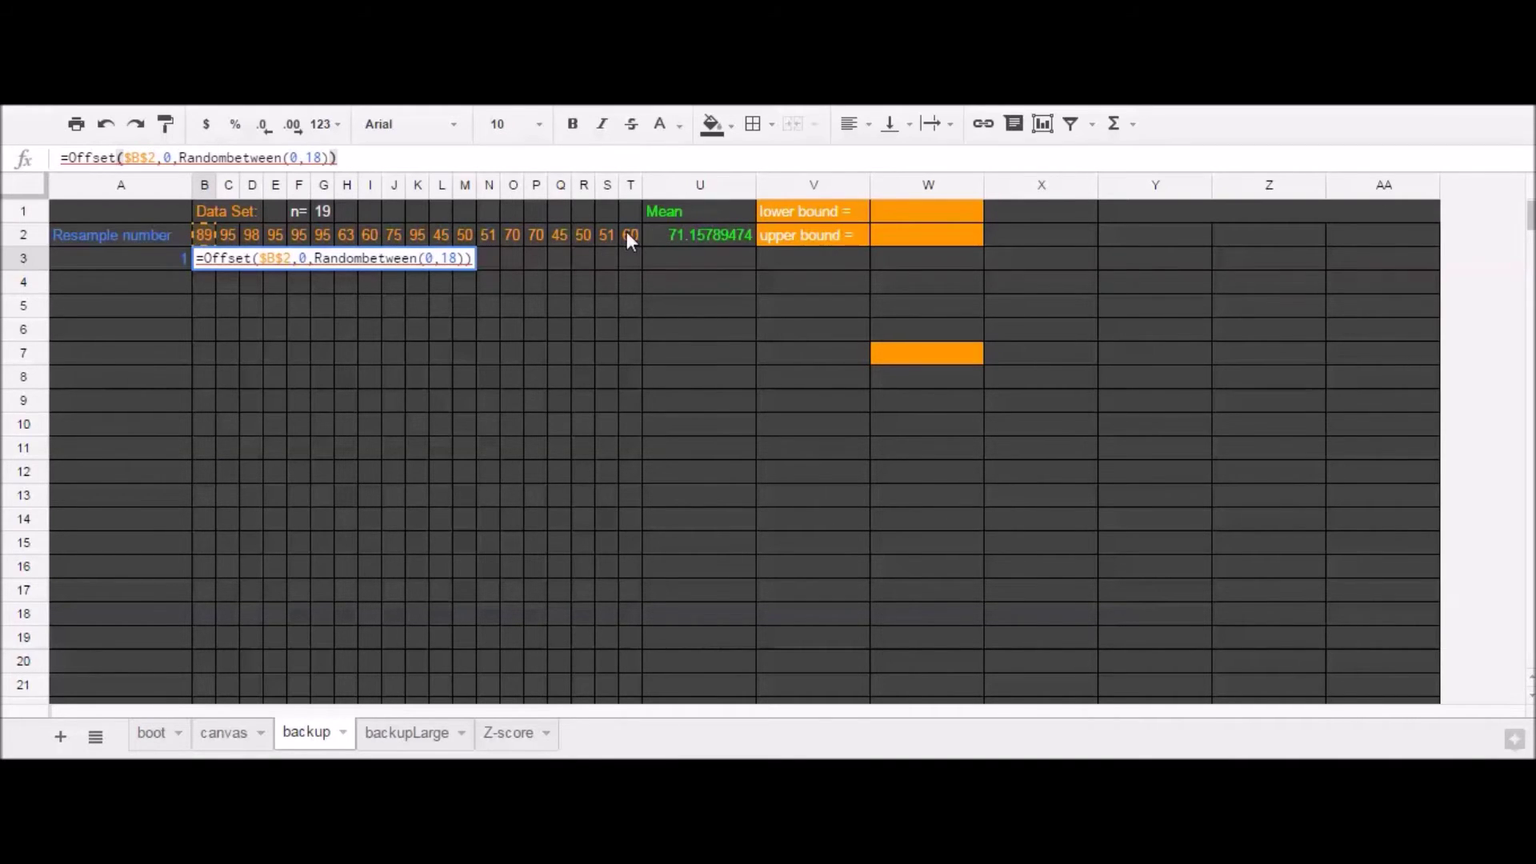
{"action": "key", "text": "Return"}
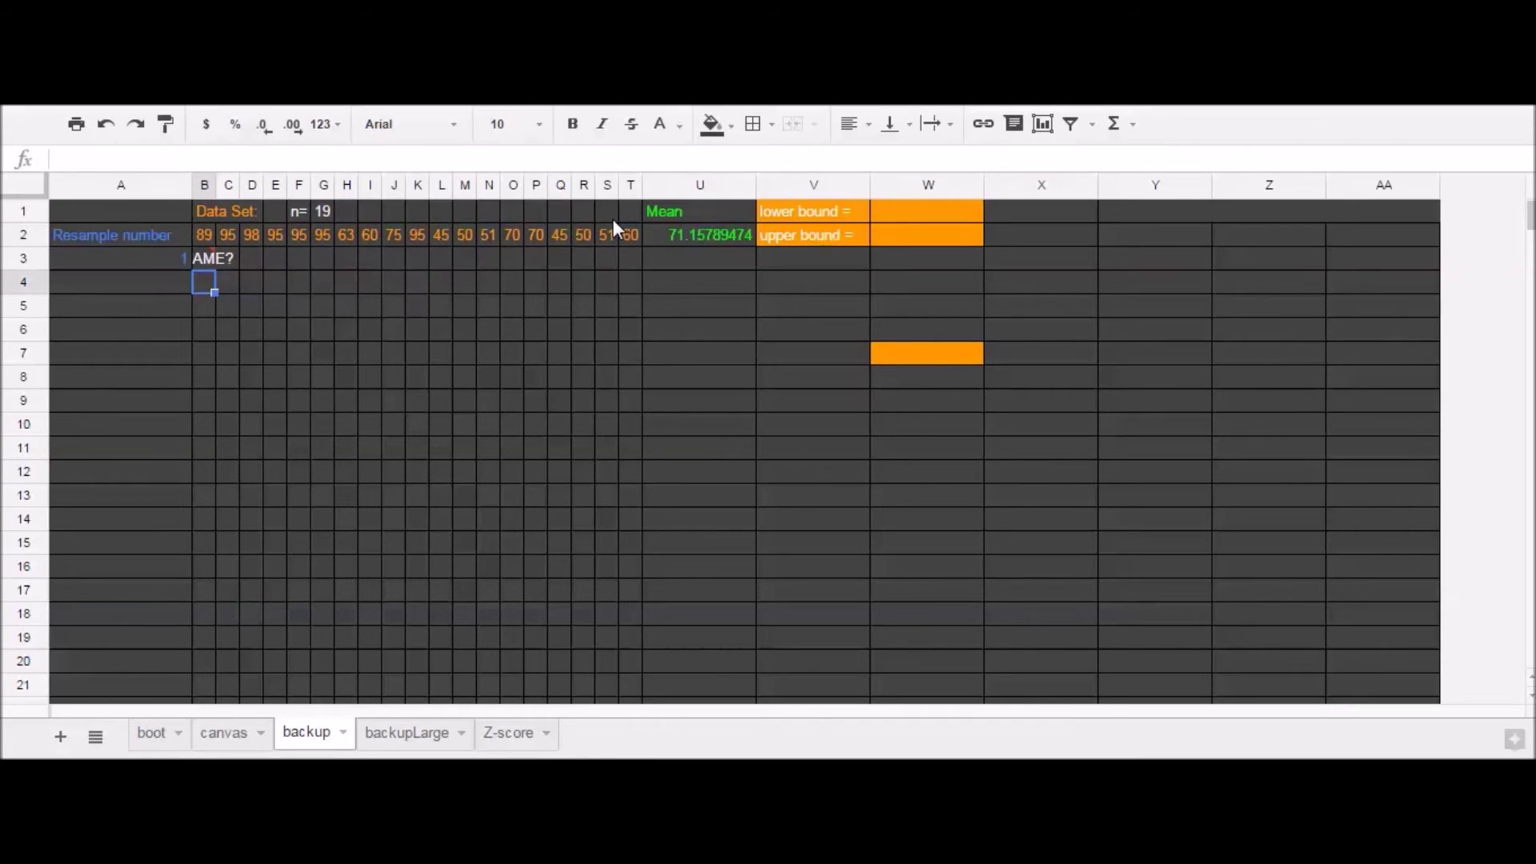
Correct the misspelt function to RANDBETWEEN and copy B3's formula across to T3.
{"action": "left_click", "coordinate": [209, 257]}
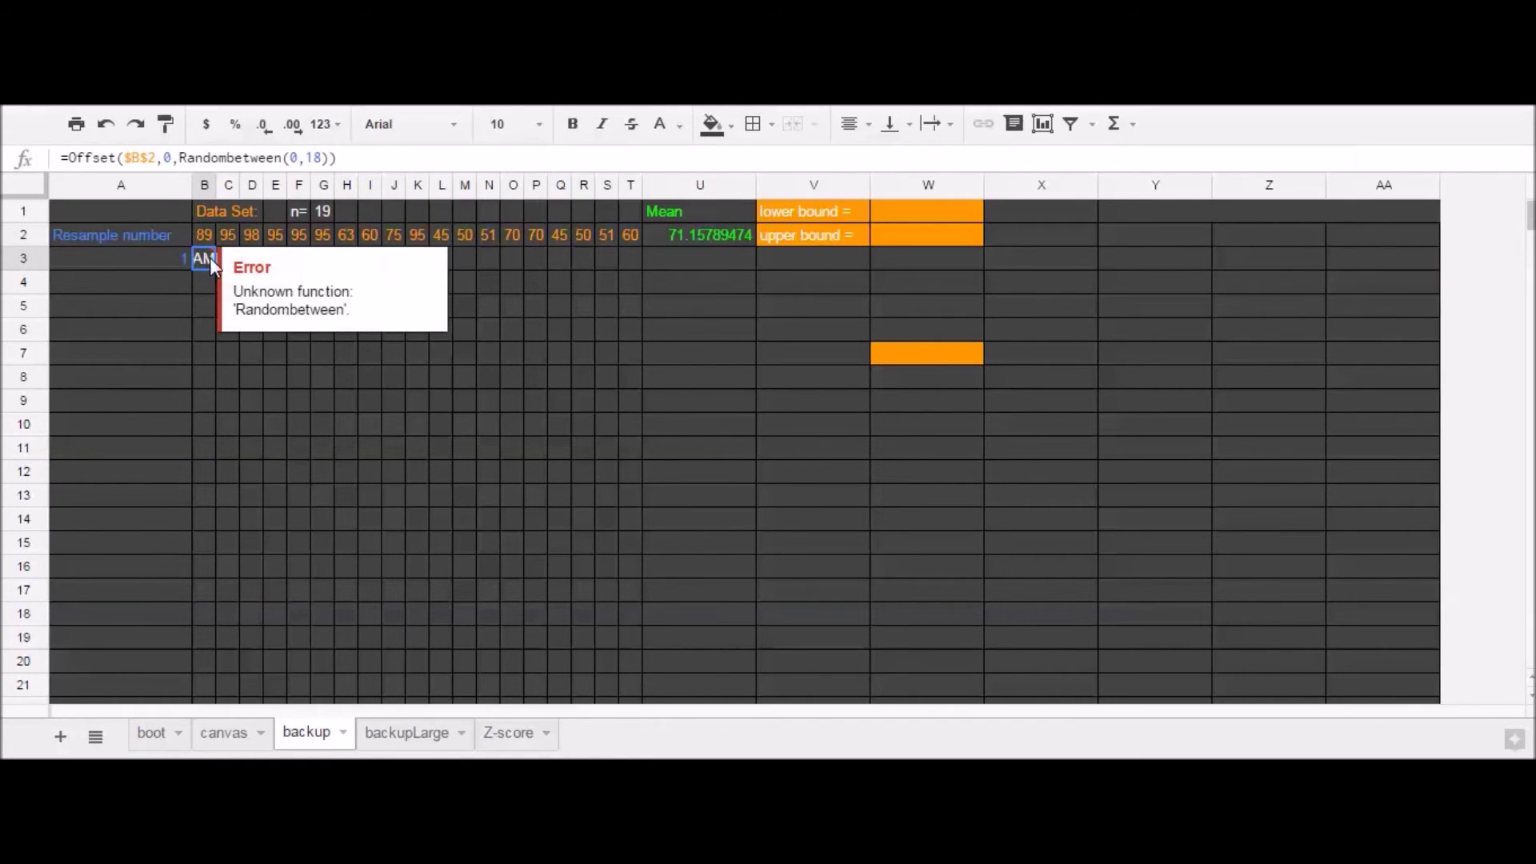
{"action": "double_click", "coordinate": [230, 158]}
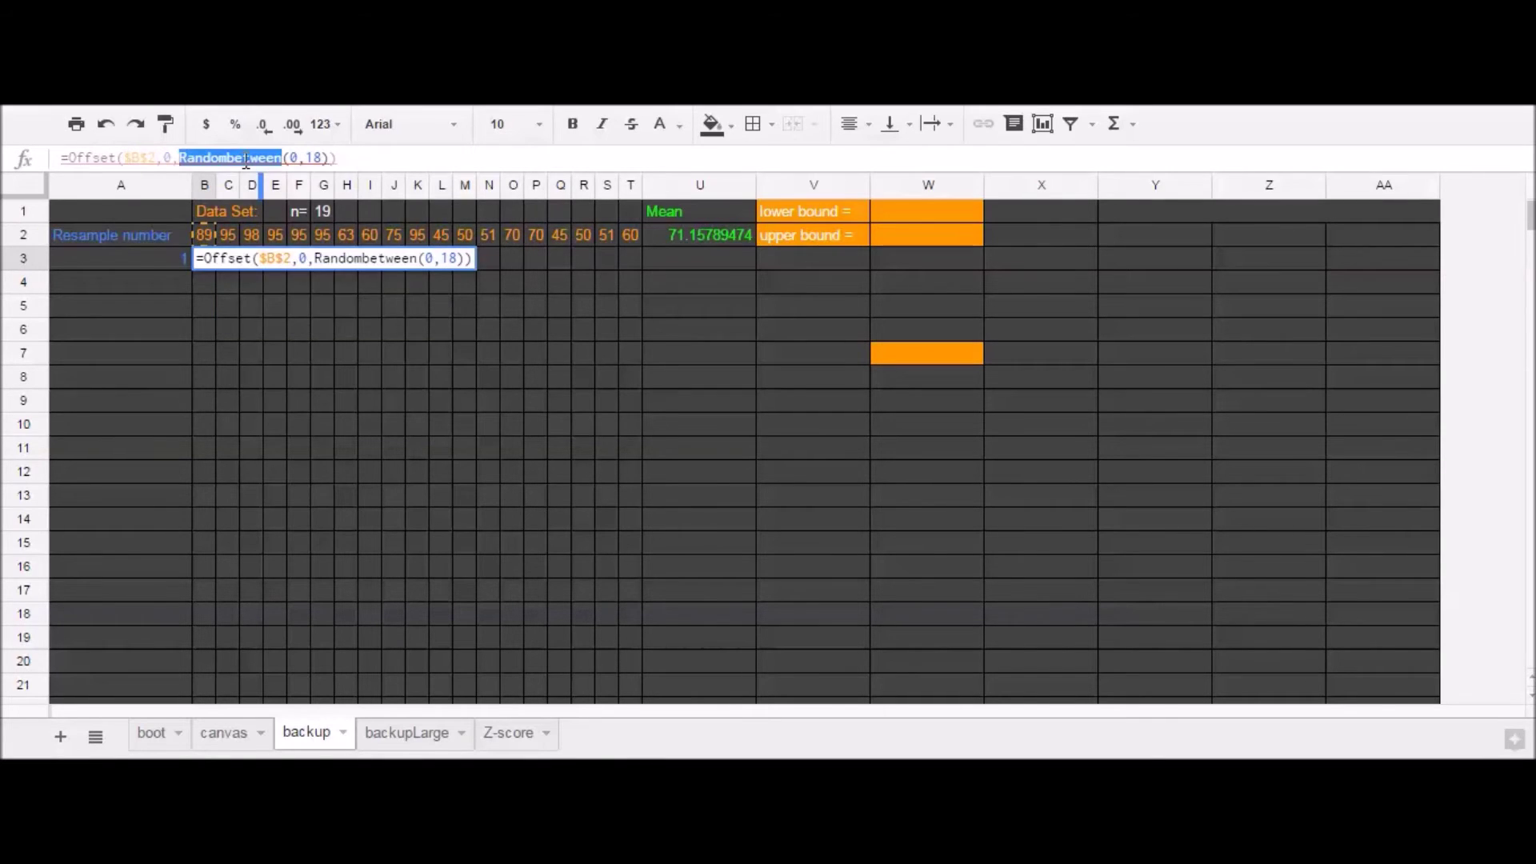
{"action": "type", "text": "Random"}
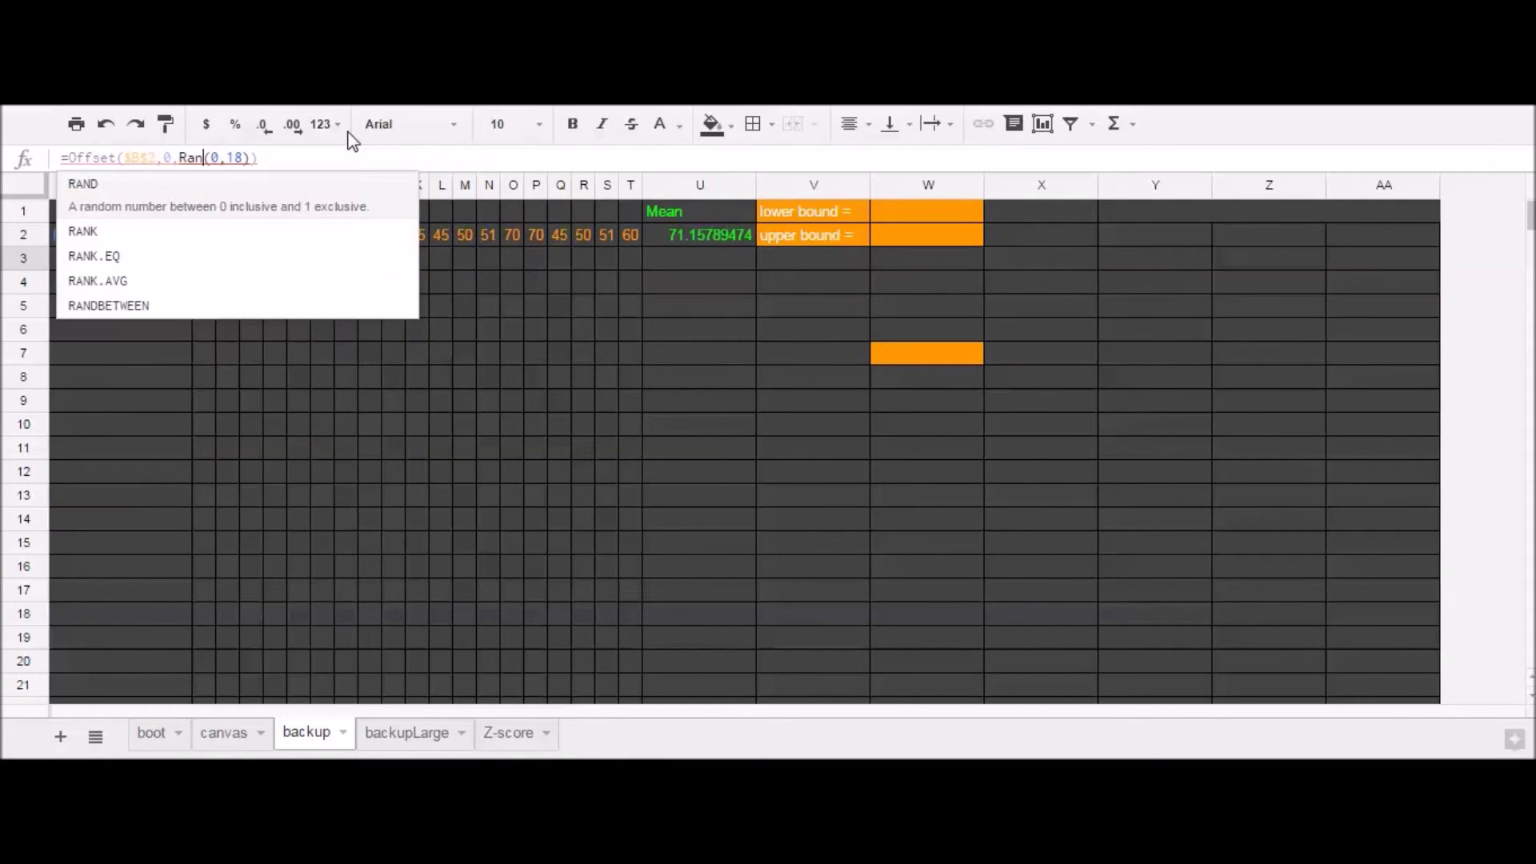
{"action": "key", "text": "BackSpace"}
{"action": "key", "text": "BackSpace"}
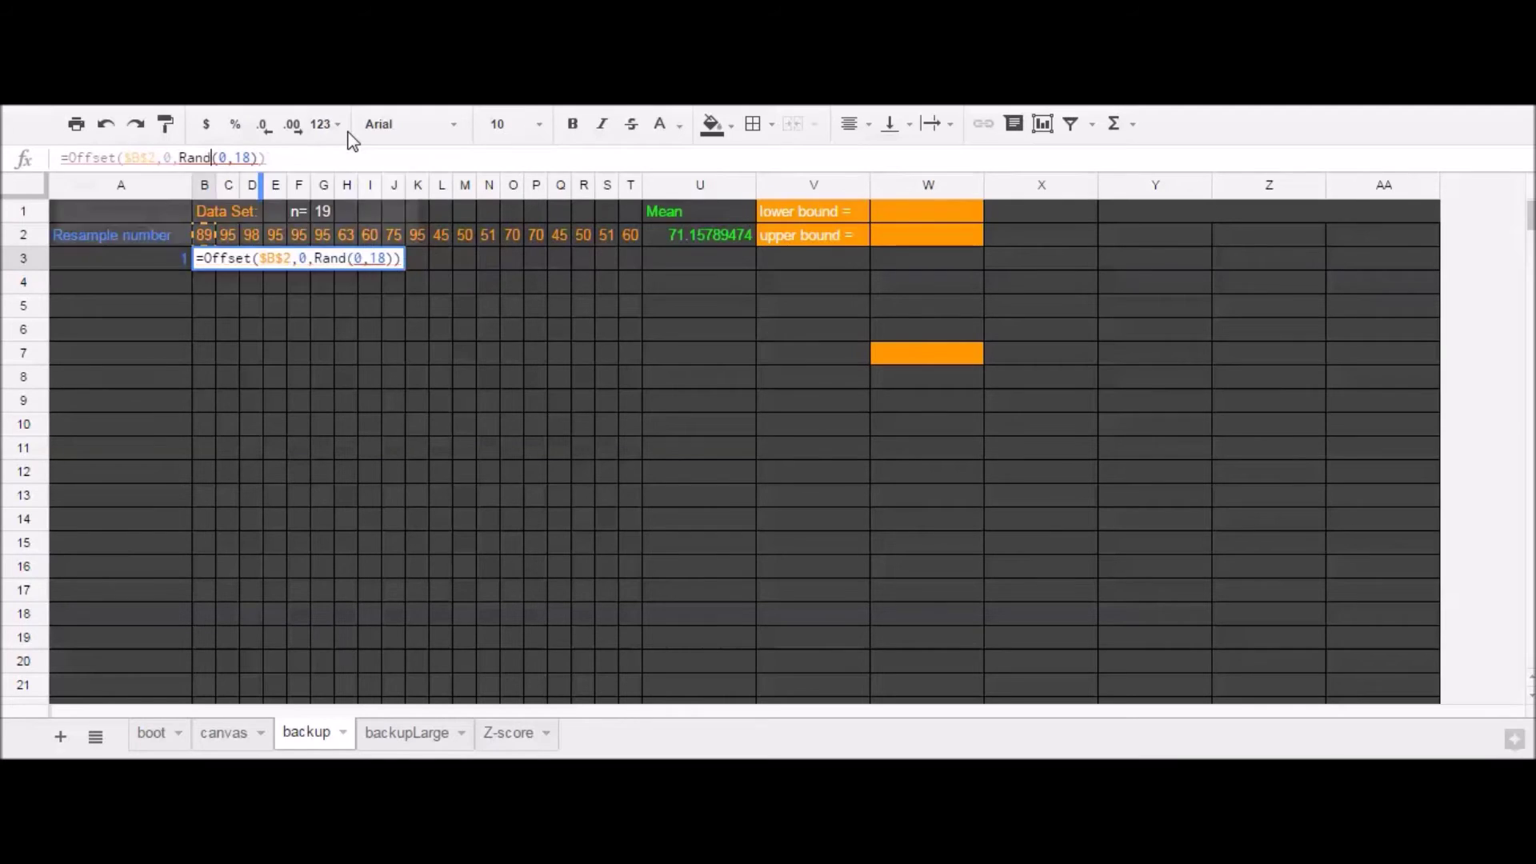
{"action": "type", "text": "between"}
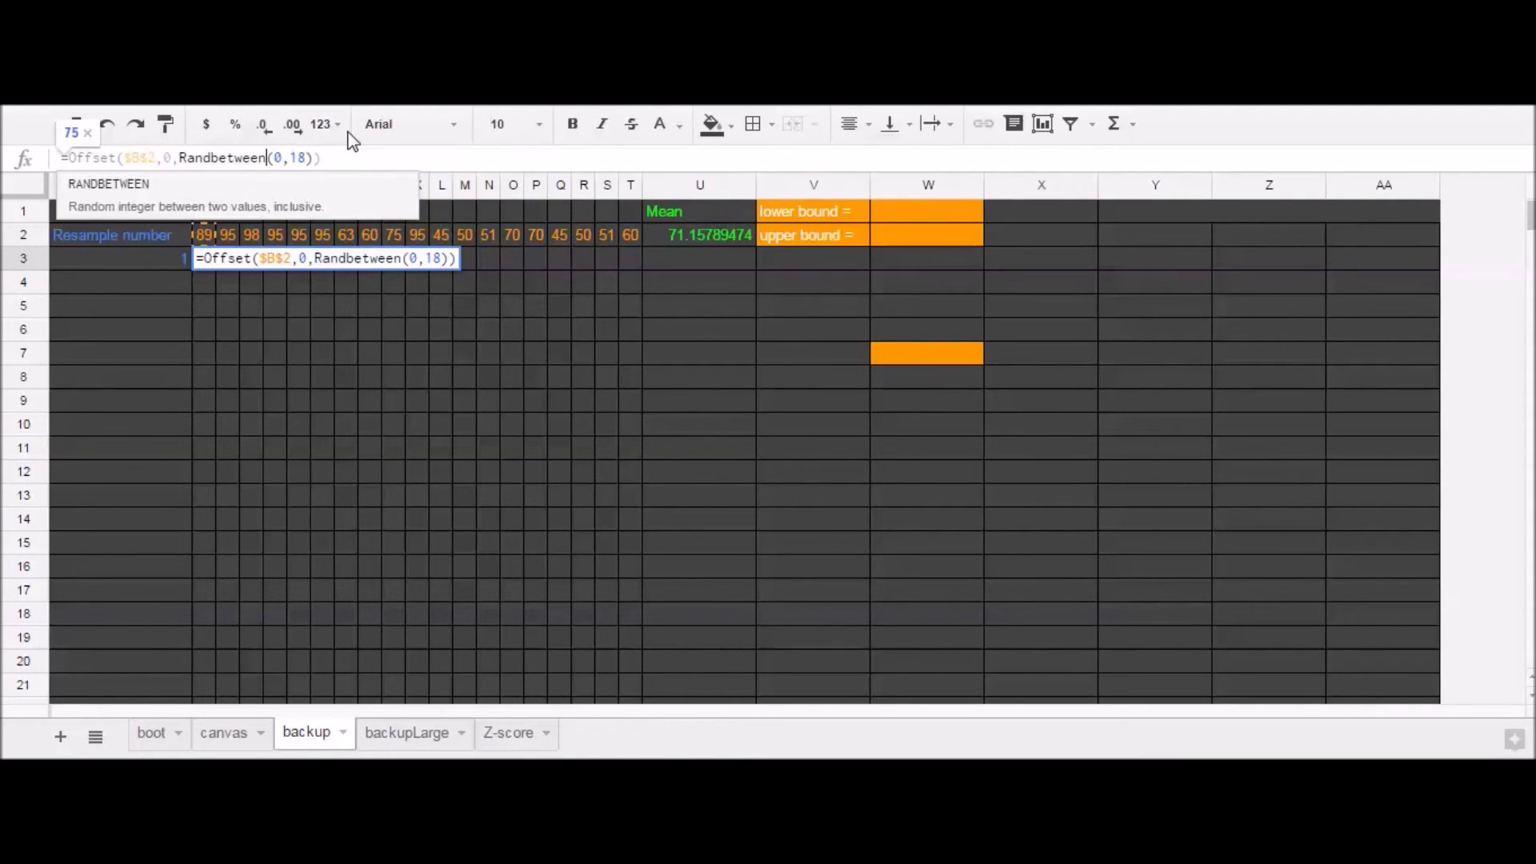
{"action": "key", "text": "Right"}
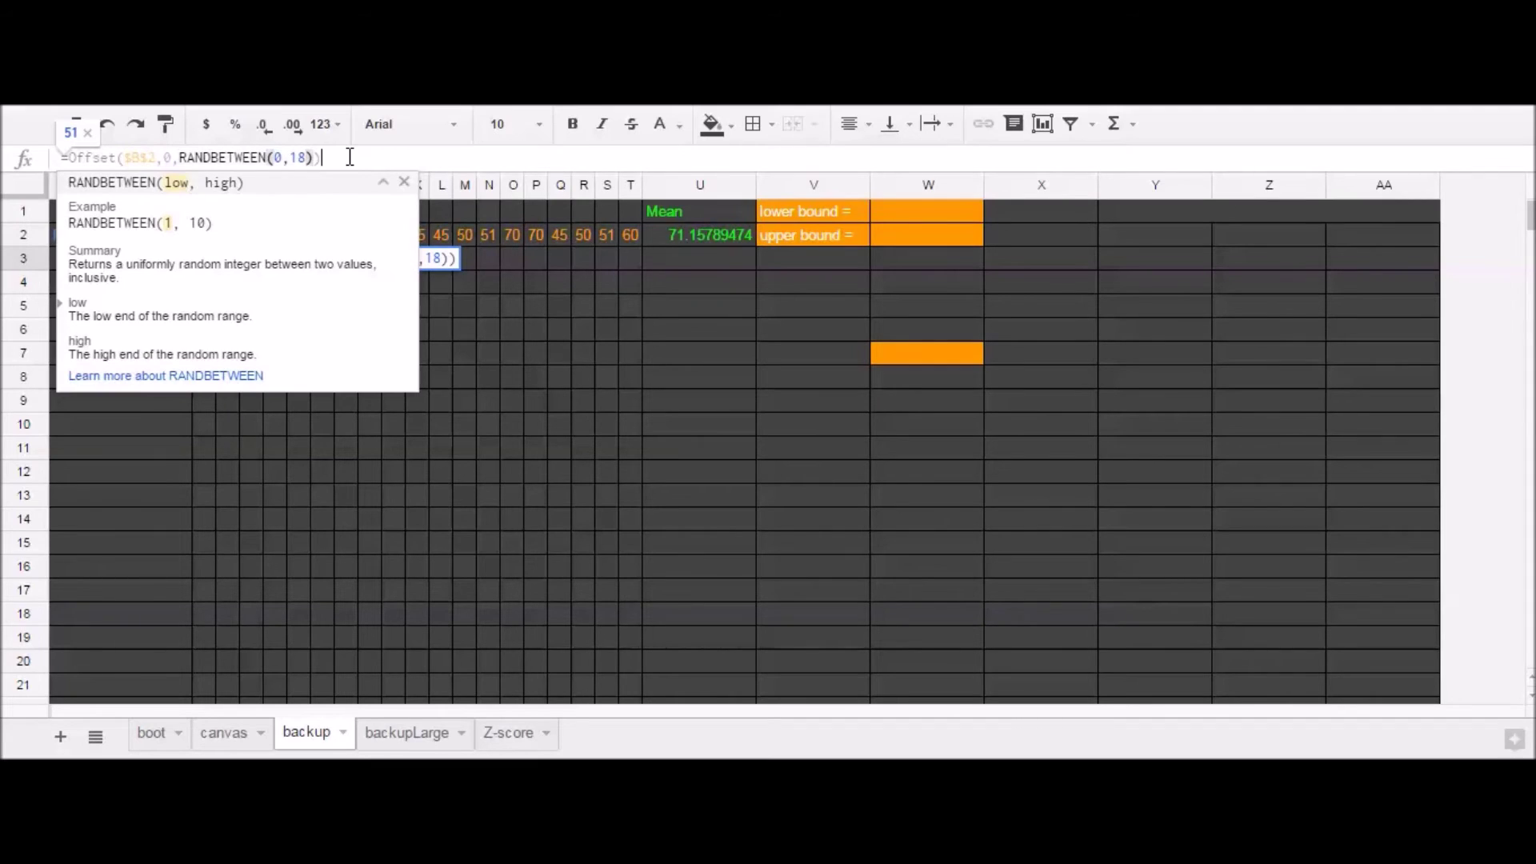
{"action": "left_click", "coordinate": [349, 157]}
{"action": "key", "text": "Return"}
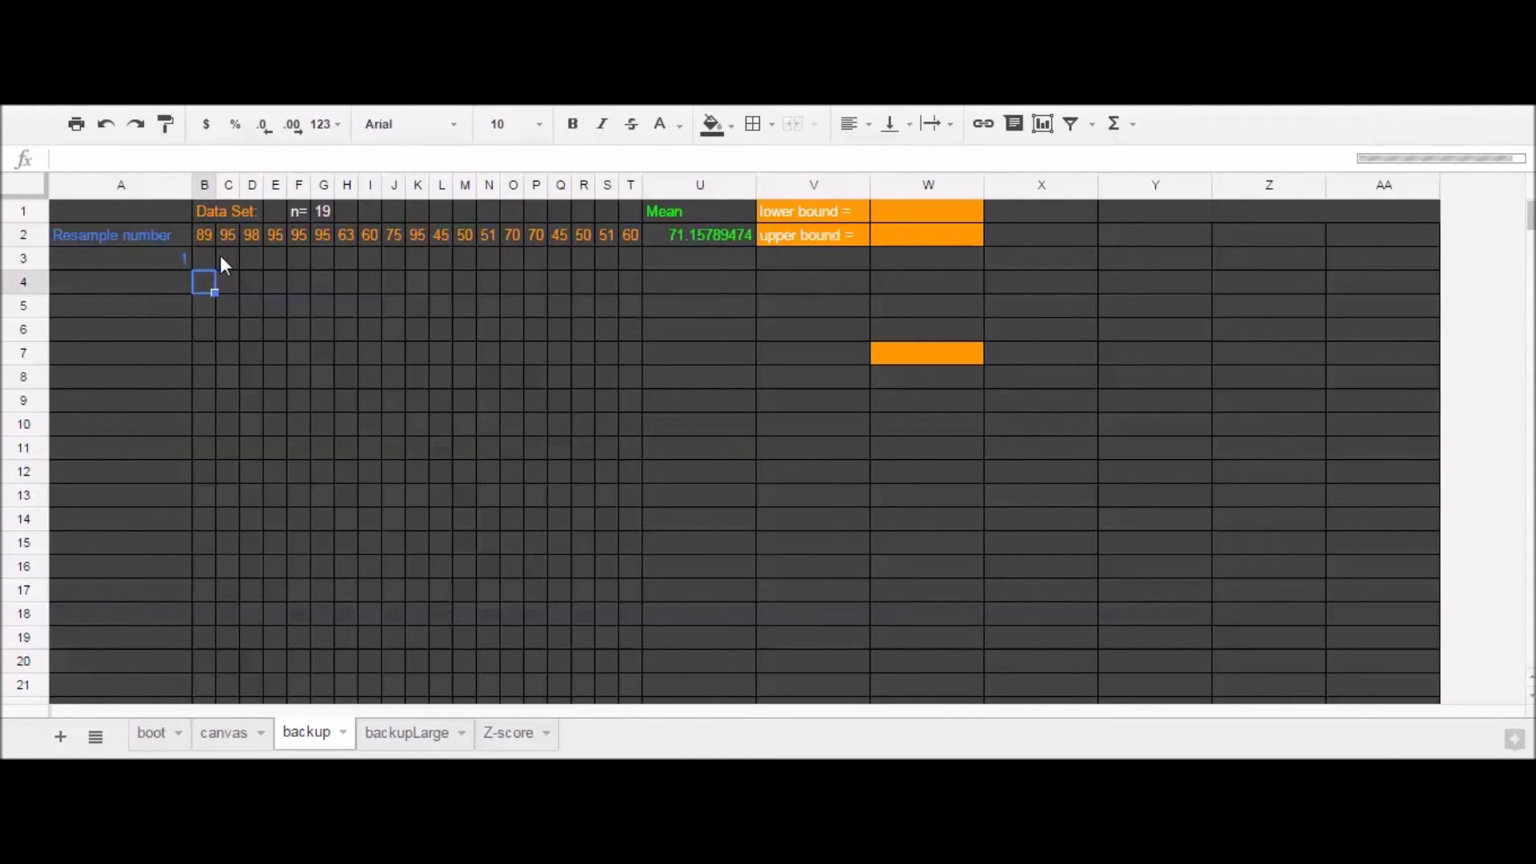
{"action": "key", "text": "Up"}
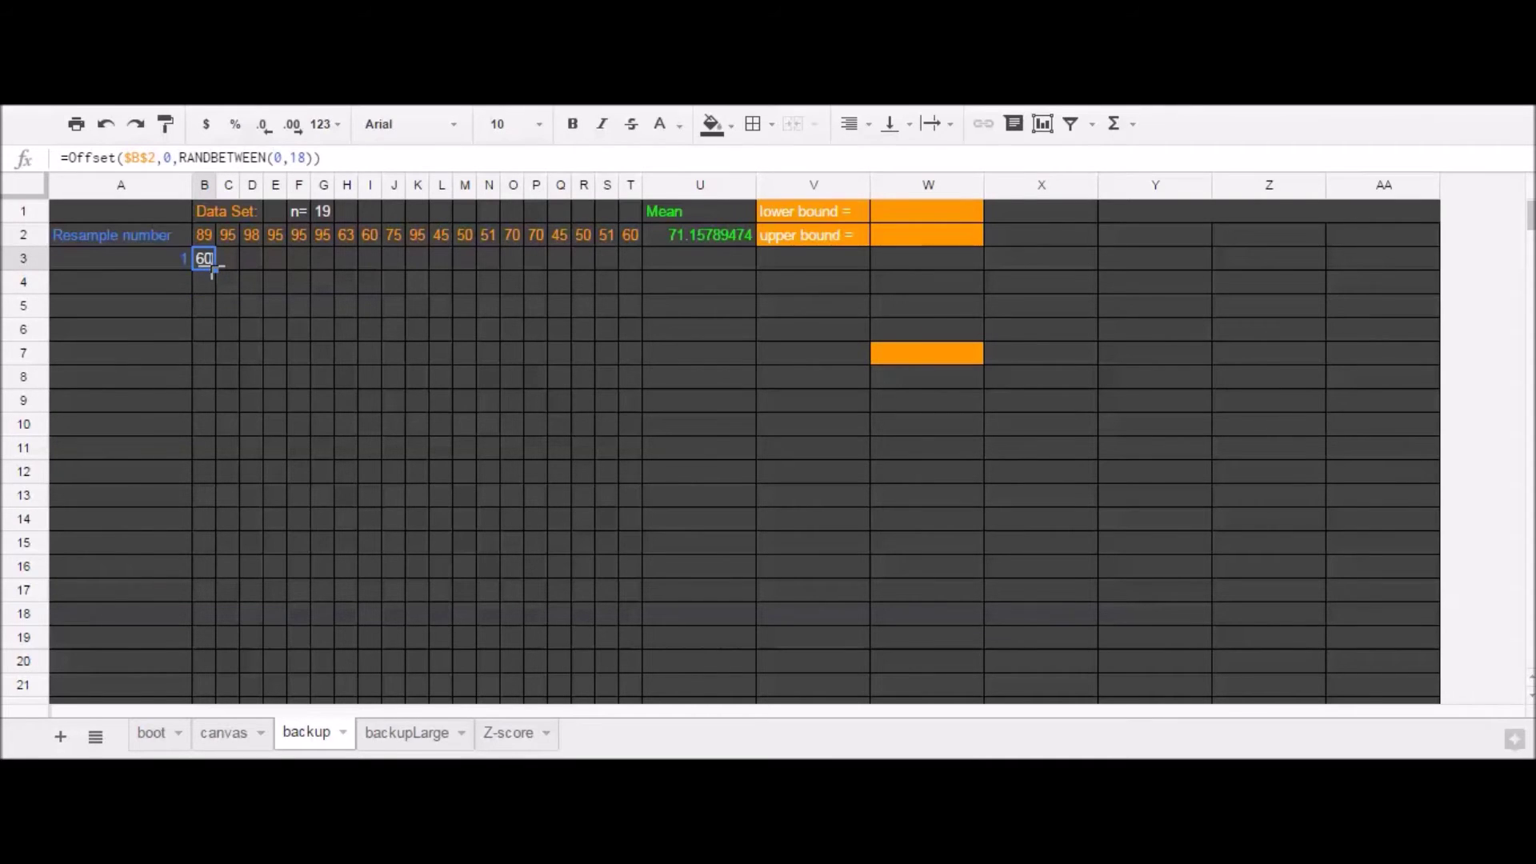
{"action": "left_click_drag", "start_coordinate": [214, 270], "coordinate": [634, 265]}
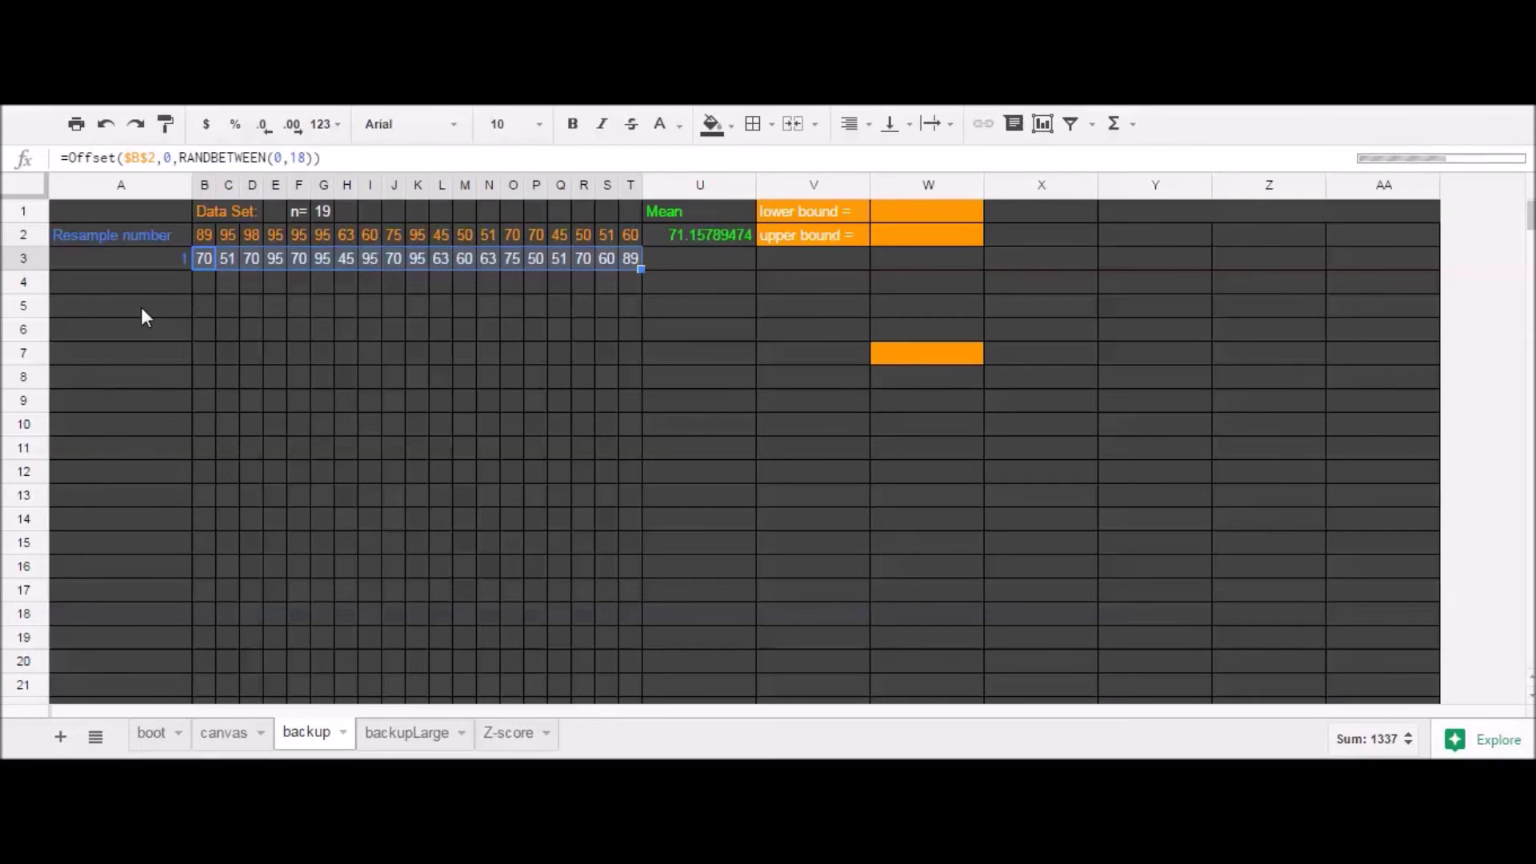
Enter =Average(B3:T3) in U3, returning 72.05263158.
{"action": "left_click", "coordinate": [696, 258]}
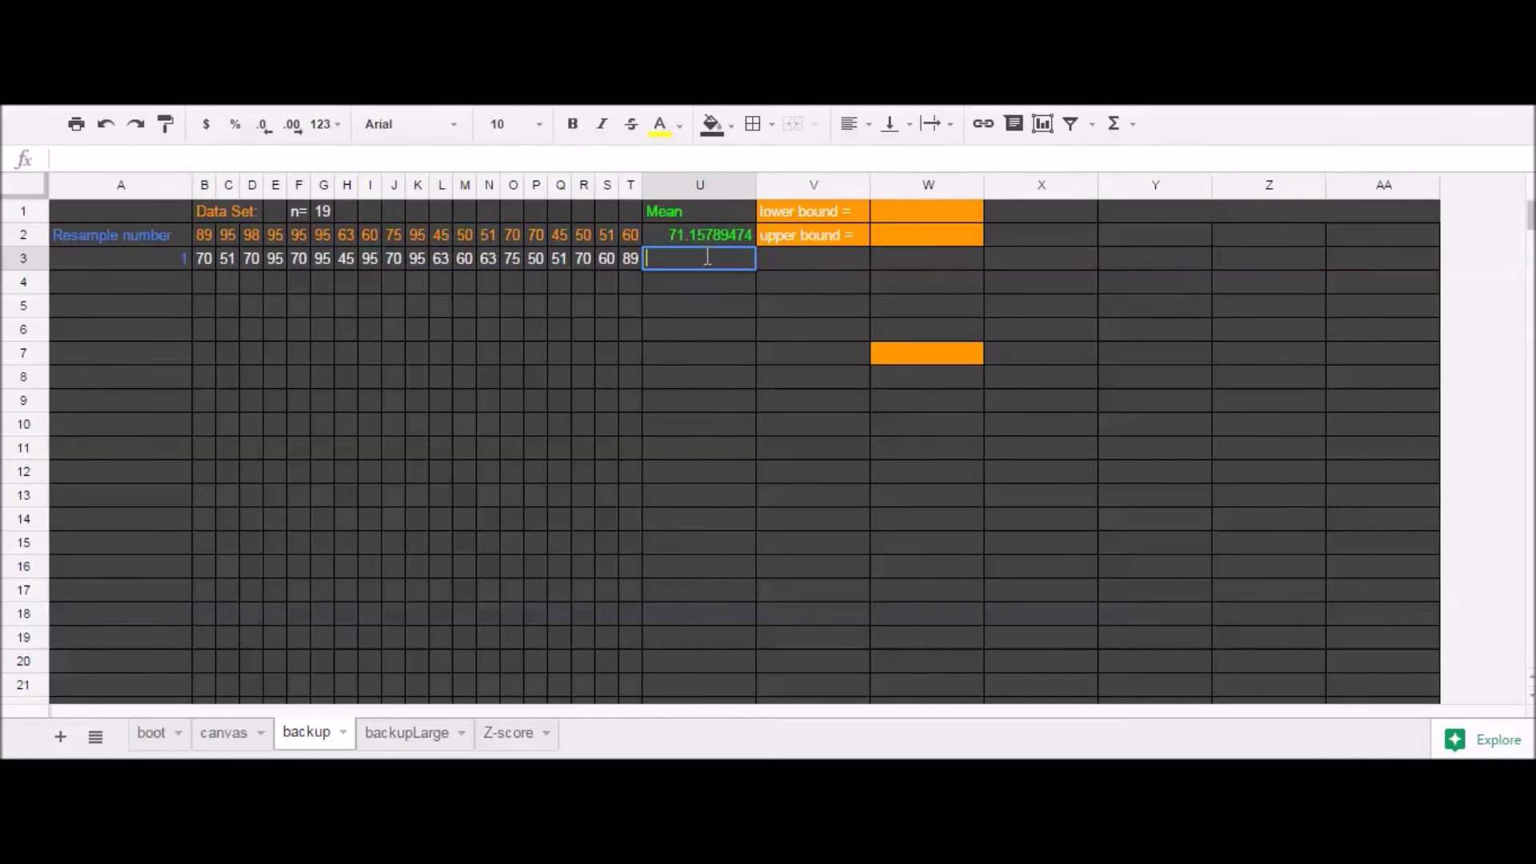
{"action": "double_click", "coordinate": [710, 259]}
{"action": "type", "text": "="}
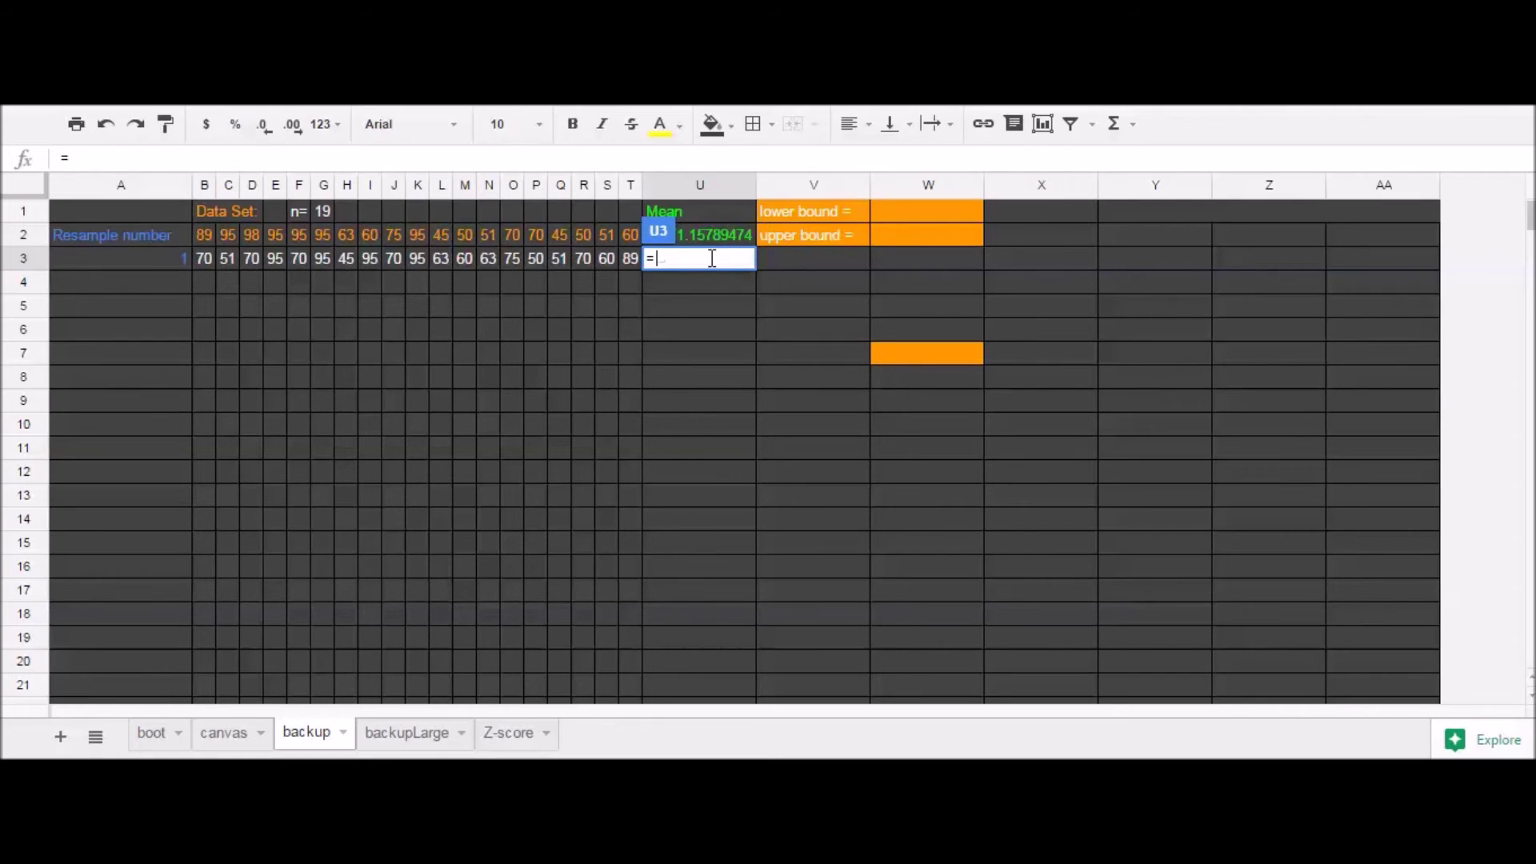
{"action": "type", "text": "Avera"}
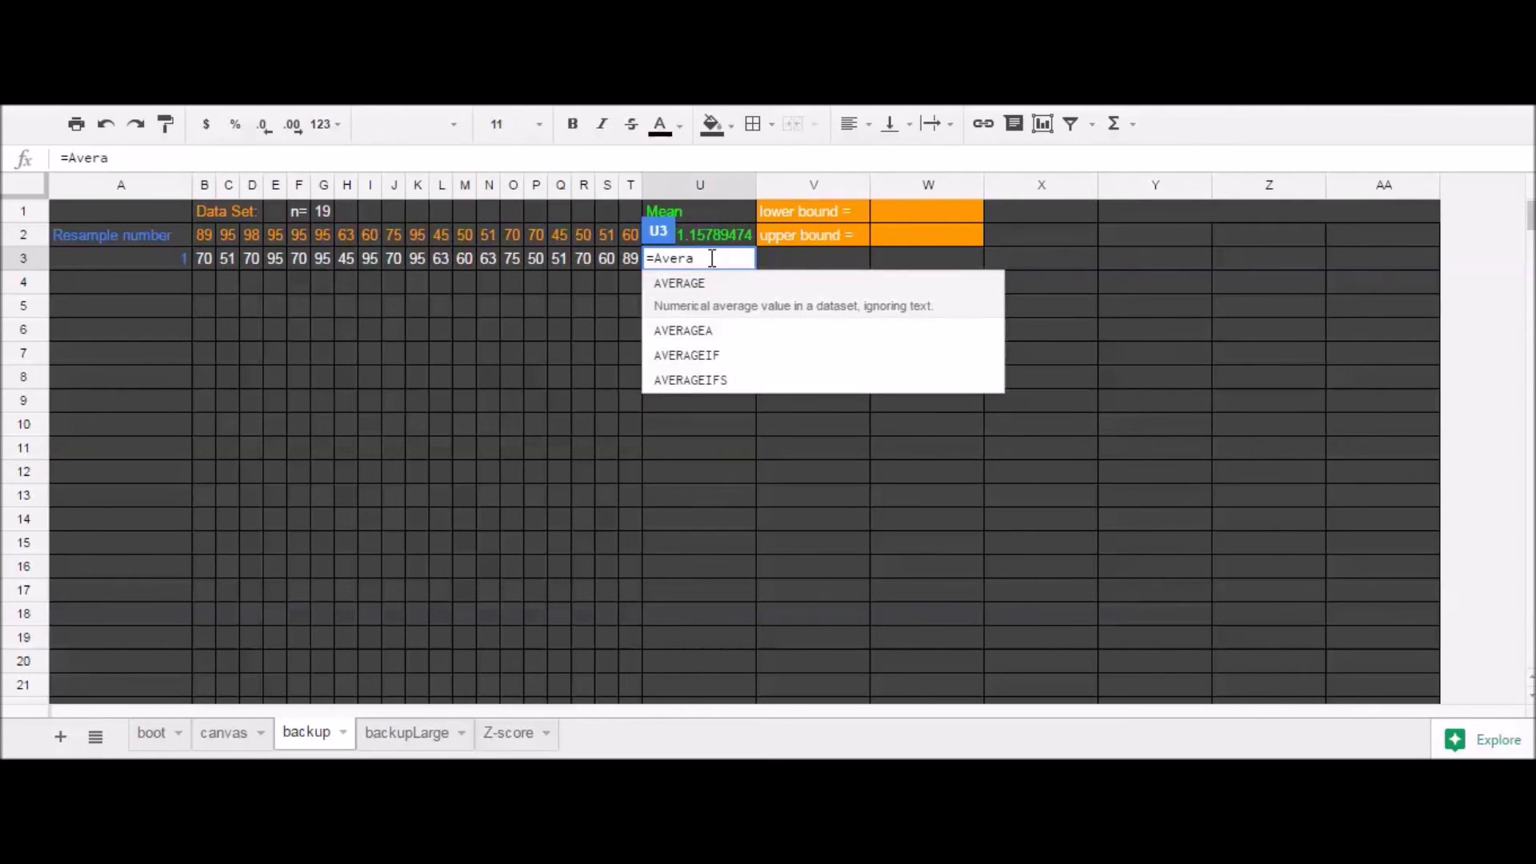
{"action": "type", "text": "ge("}
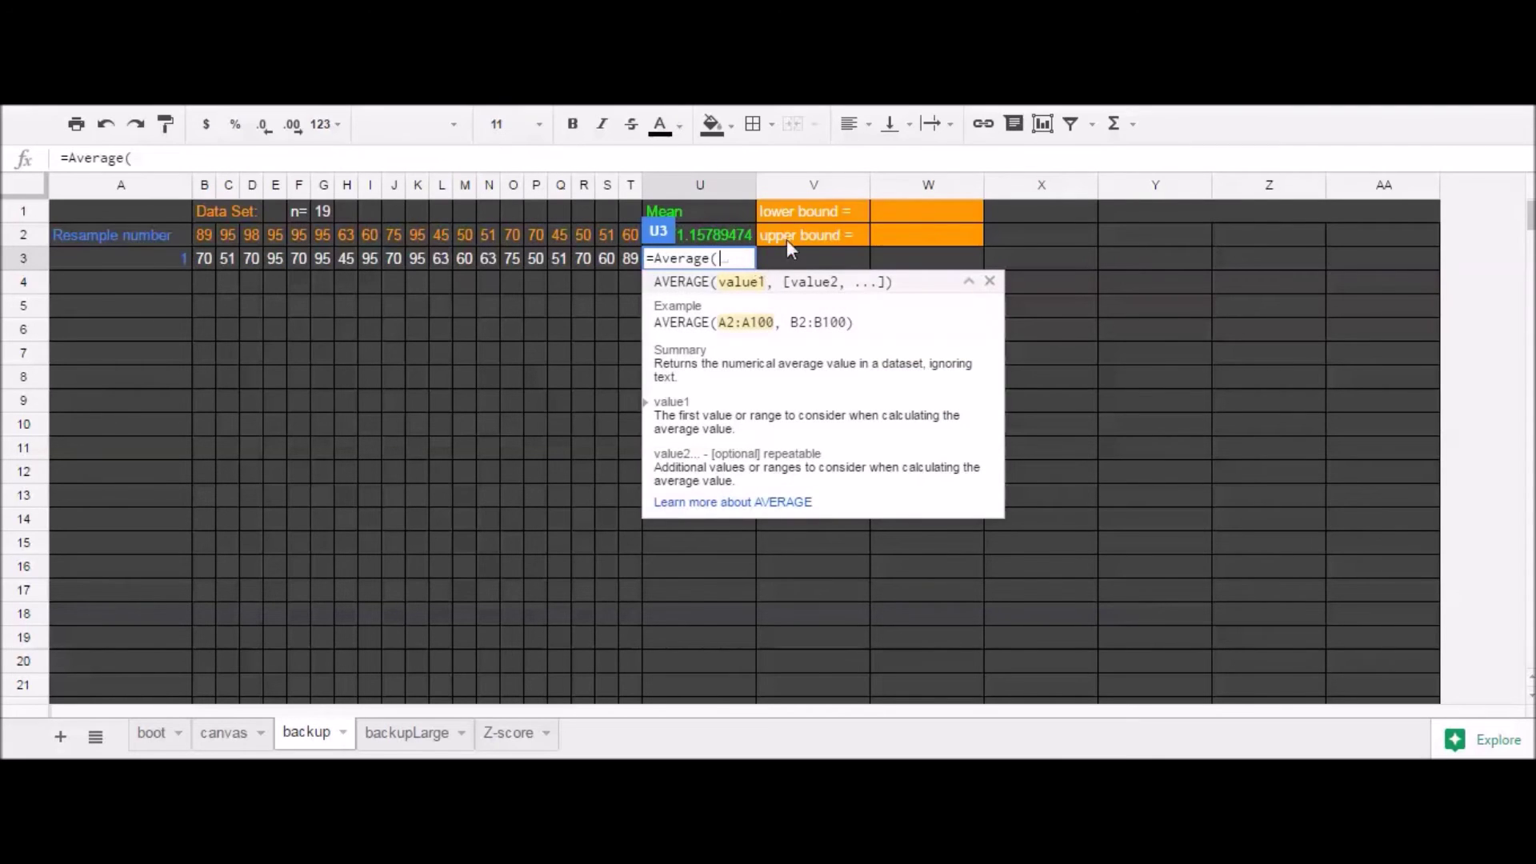
{"action": "left_click_drag", "start_coordinate": [624, 256], "coordinate": [209, 251]}
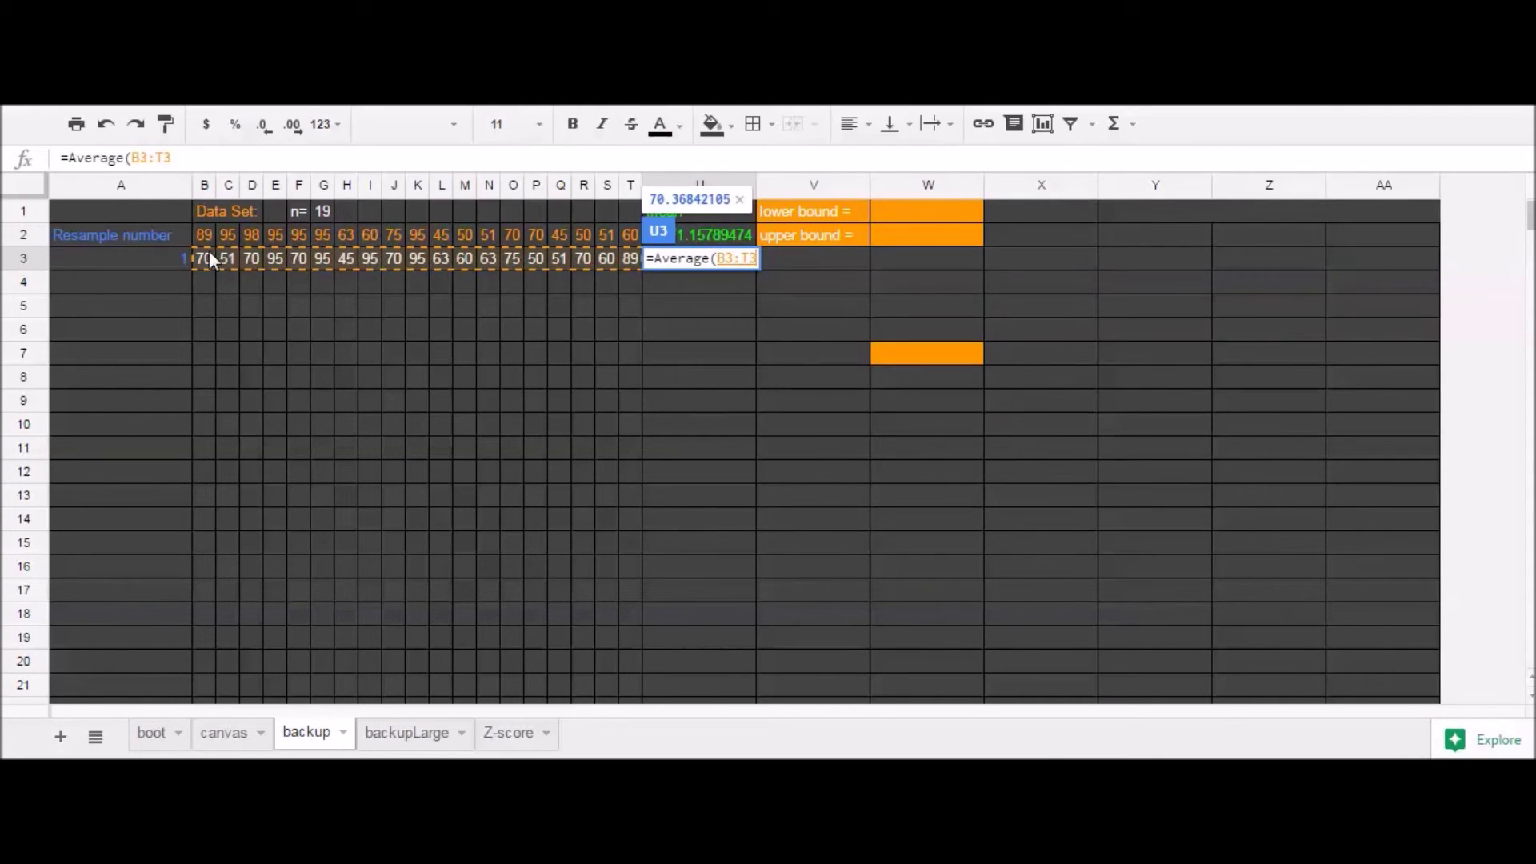
{"action": "type", "text": ")"}
{"action": "key", "text": "Return"}
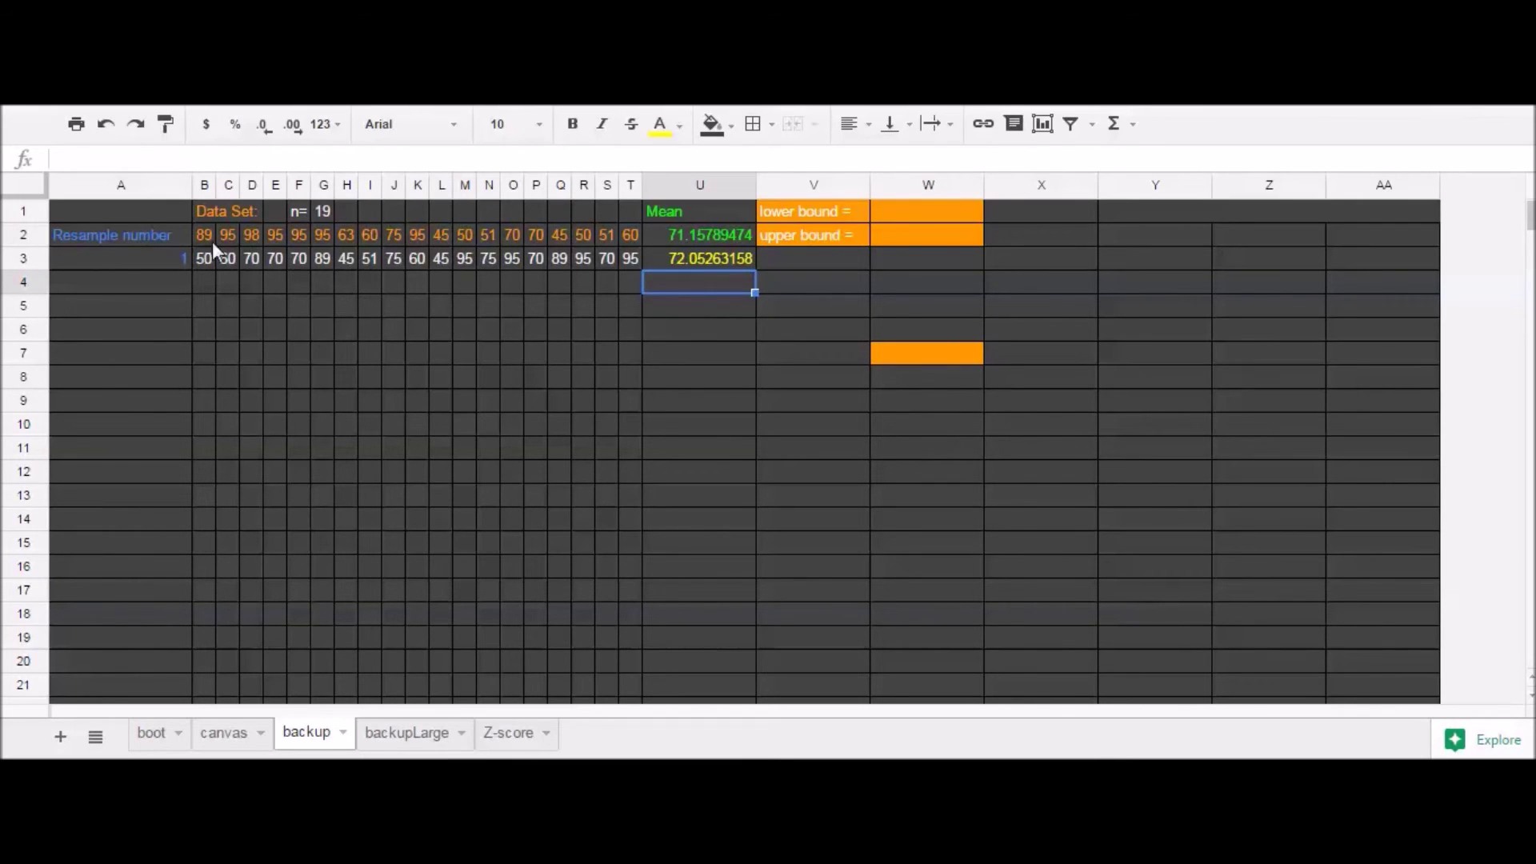
Fill the A3:U3 resample row down through row 11.
{"action": "left_click_drag", "start_coordinate": [146, 253], "coordinate": [741, 267]}
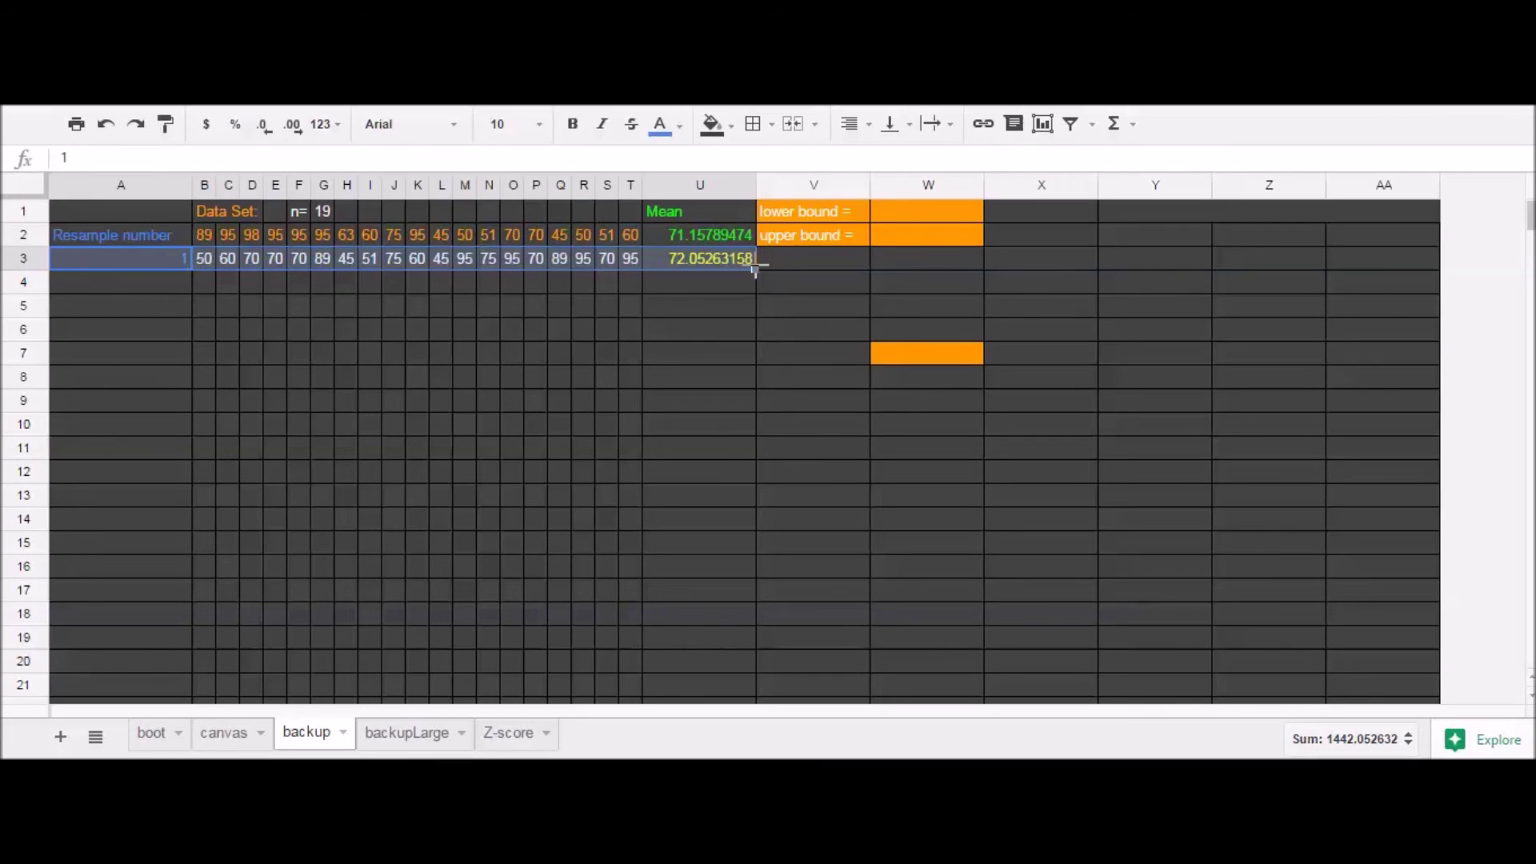
{"action": "left_click_drag", "start_coordinate": [756, 270], "coordinate": [746, 442]}
{"action": "left_click_drag", "start_coordinate": [746, 441], "coordinate": [746, 448]}
{"action": "left_click", "coordinate": [205, 282]}
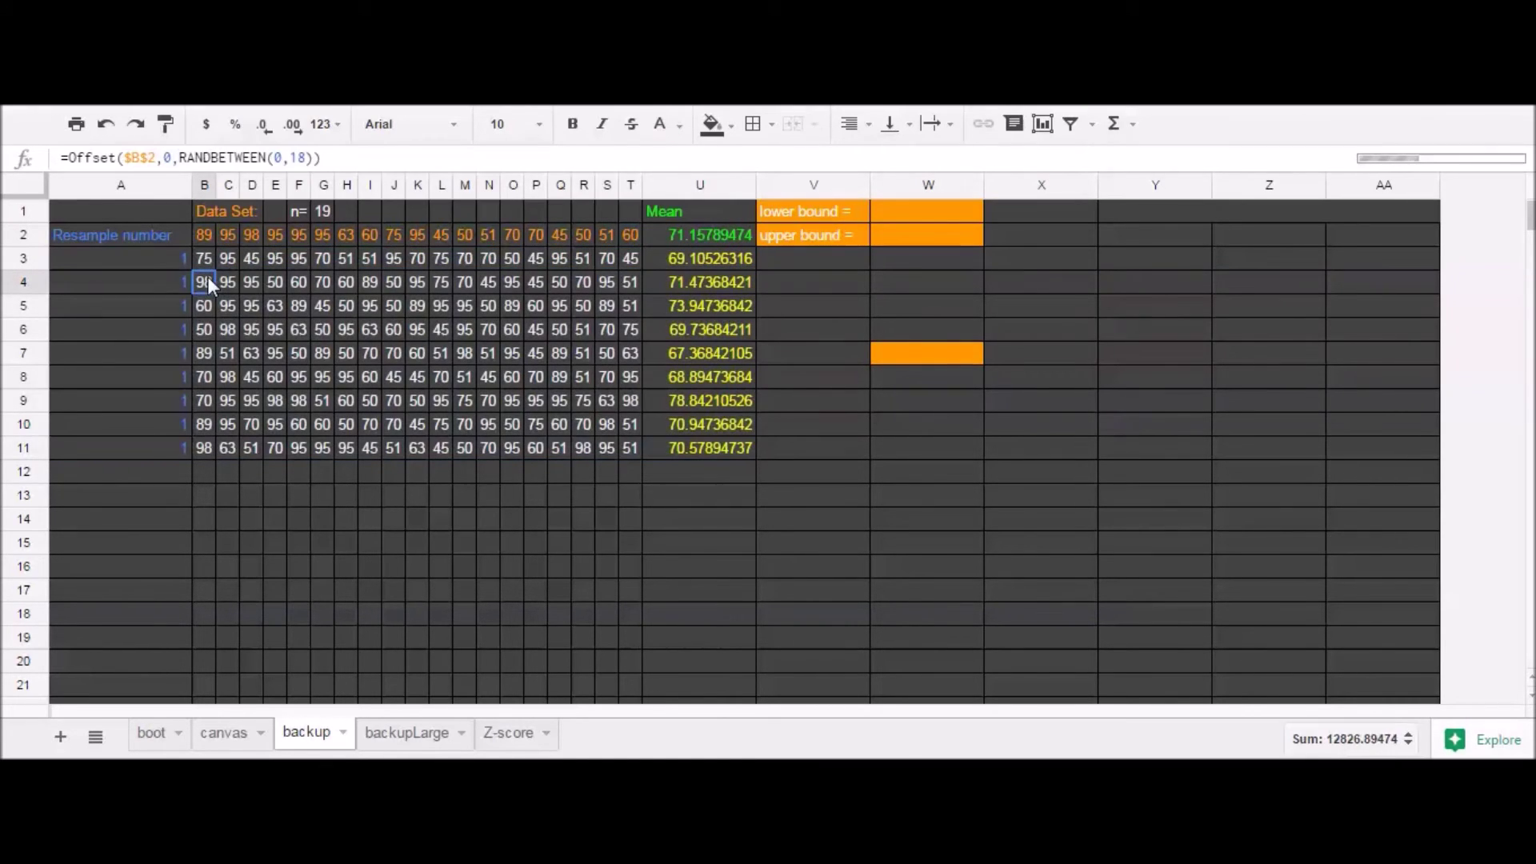
{"action": "left_click", "coordinate": [206, 359]}
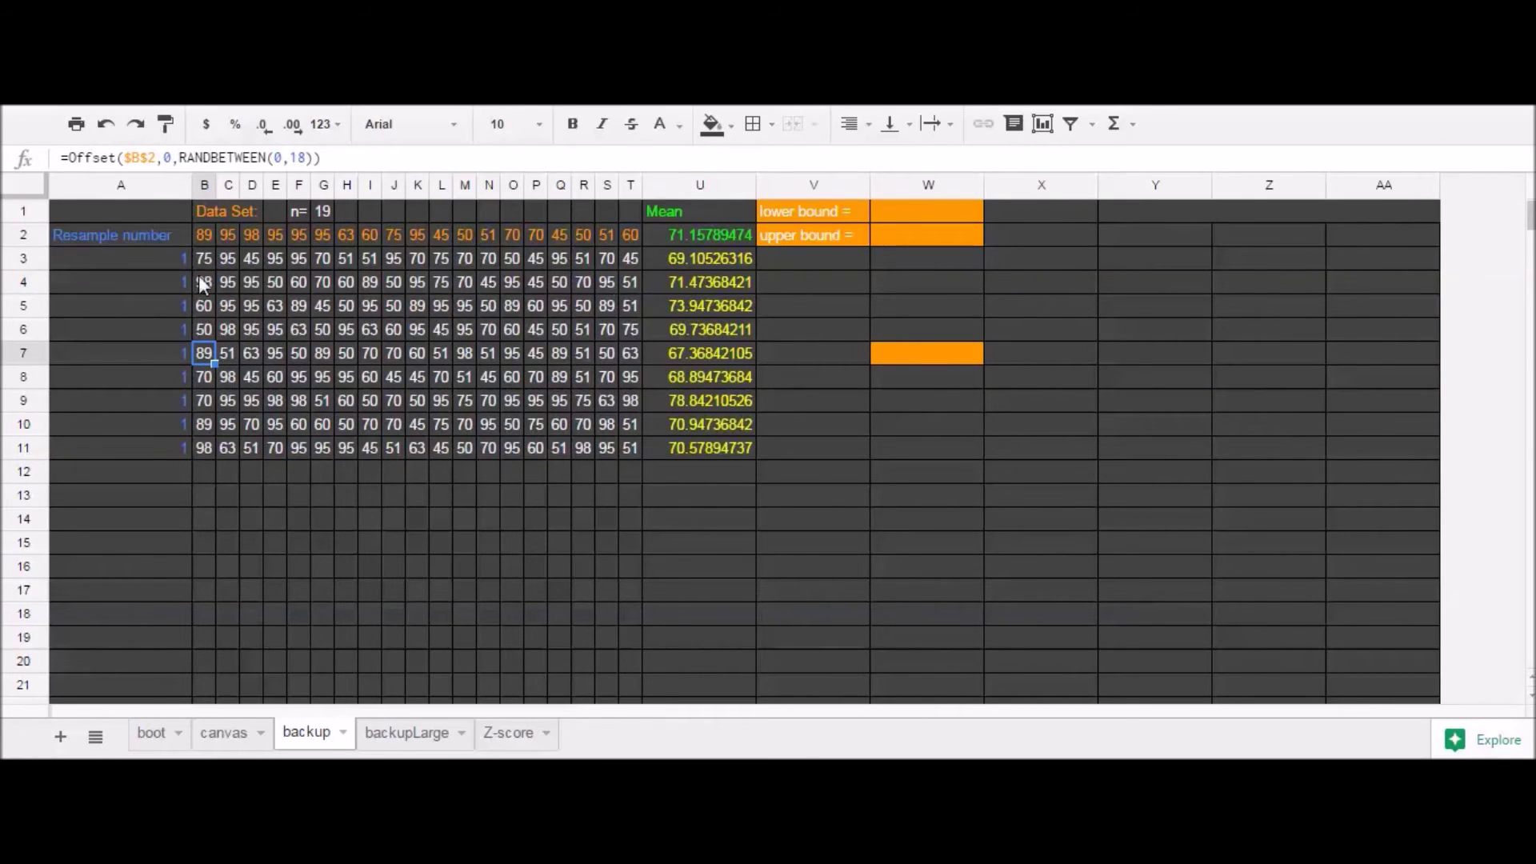
Number the resamples with =1+A3 in A4, filled down to A11.
{"action": "double_click", "coordinate": [177, 282]}
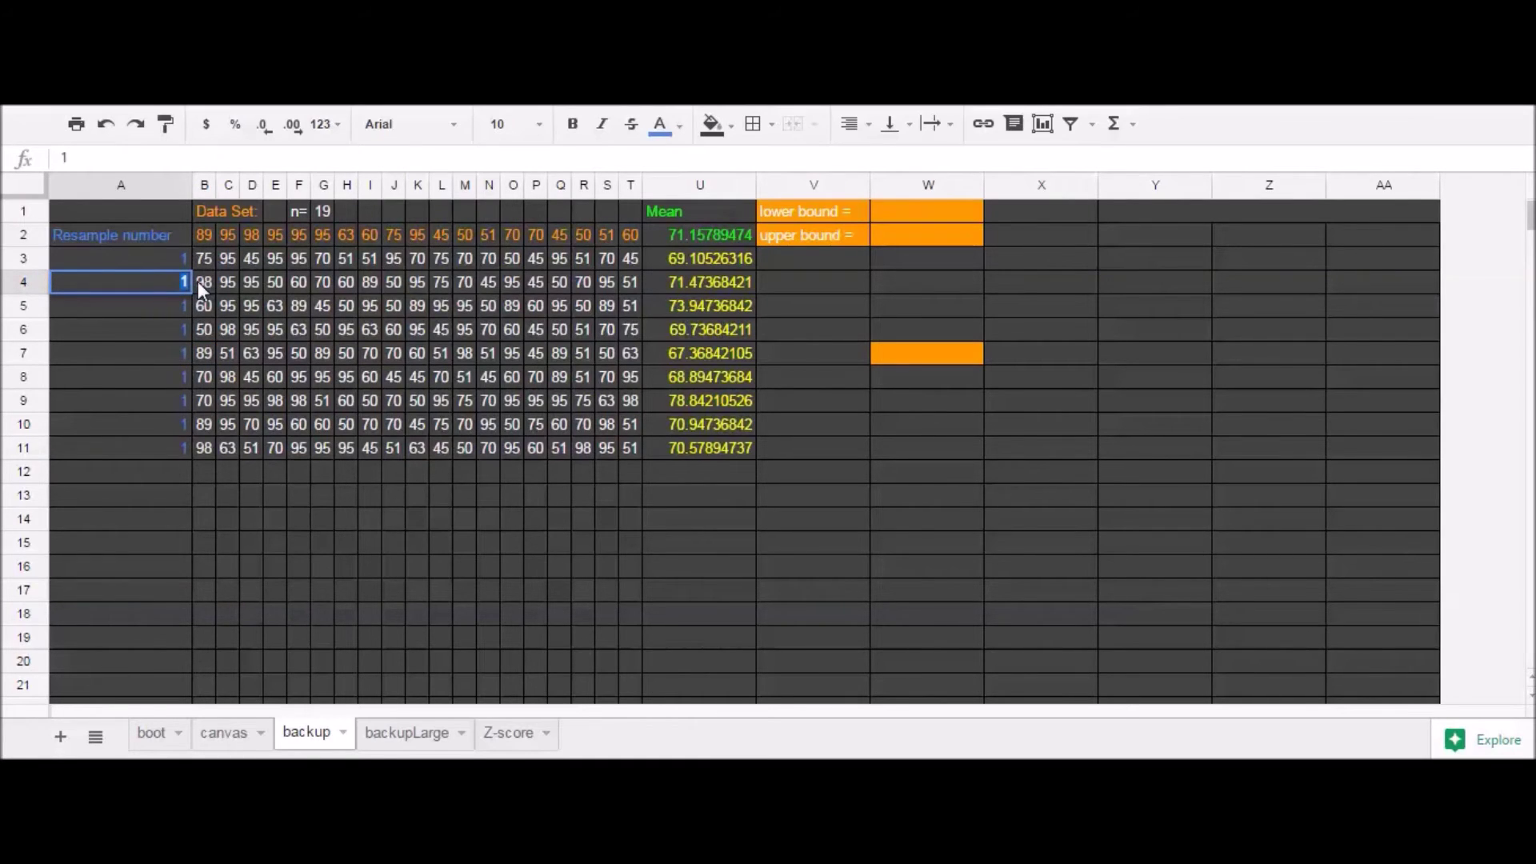
{"action": "type", "text": "="}
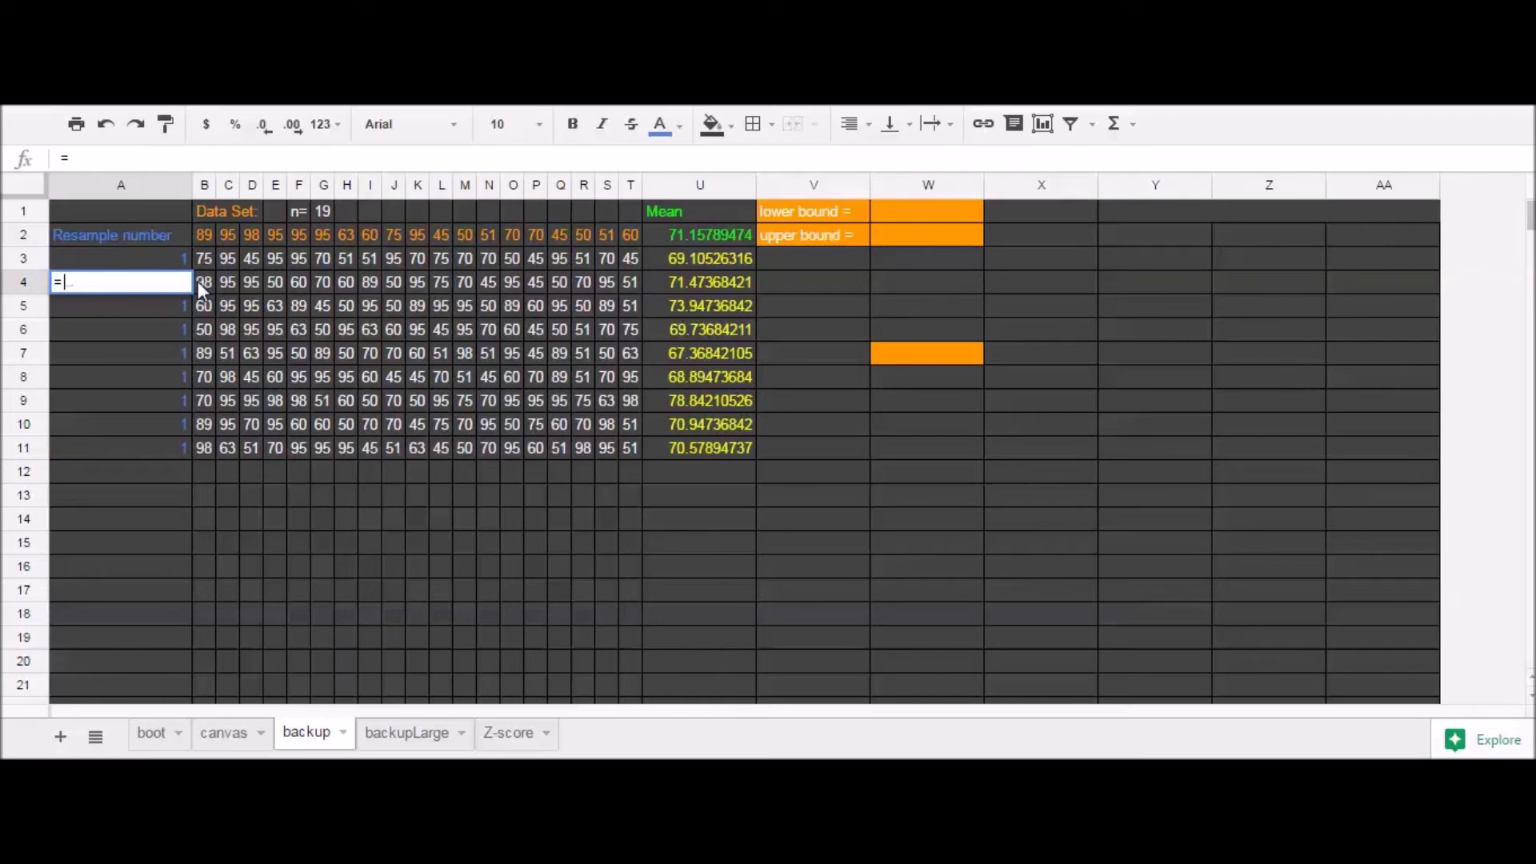
{"action": "type", "text": "1"}
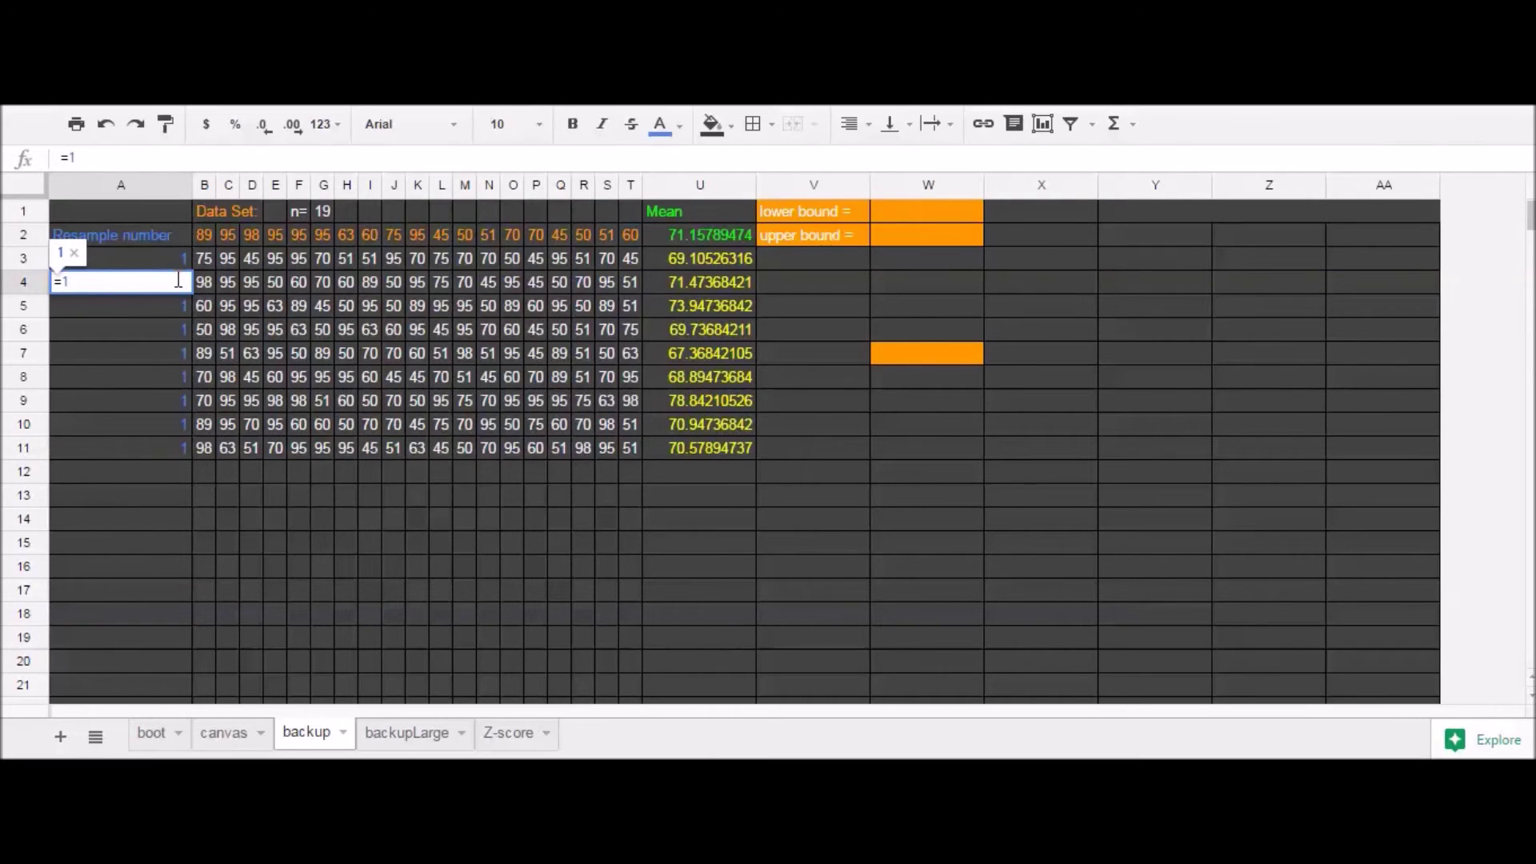
{"action": "type", "text": "+"}
{"action": "left_click", "coordinate": [151, 264]}
{"action": "key", "text": "Return"}
{"action": "left_click_drag", "start_coordinate": [147, 256], "coordinate": [182, 458]}
{"action": "left_click", "coordinate": [176, 281]}
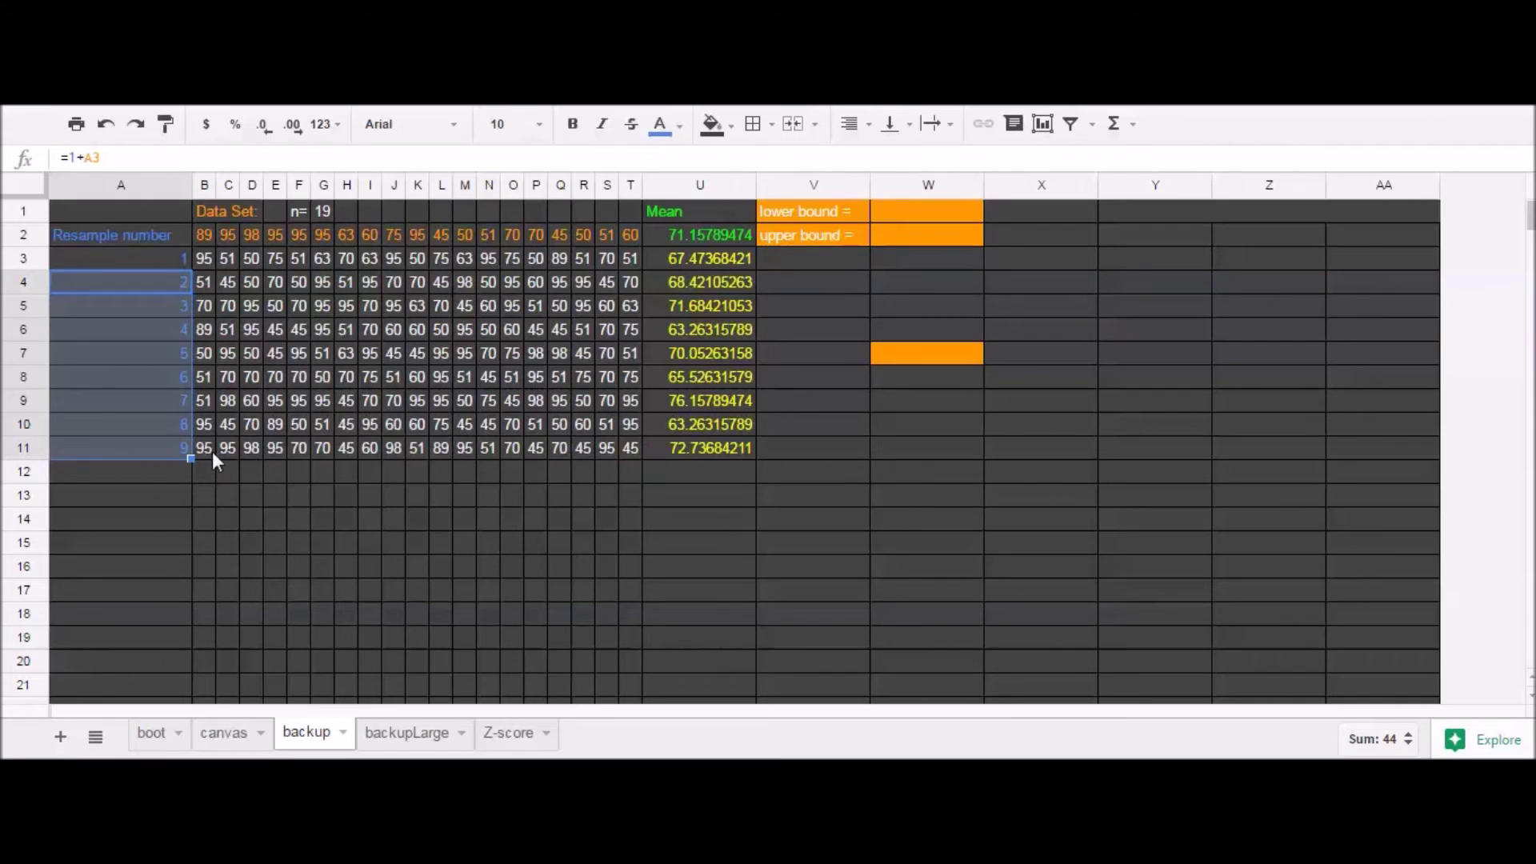
Fill the resample rows down to row 102 to make 100 resamples.
{"action": "left_click_drag", "start_coordinate": [115, 448], "coordinate": [723, 517]}
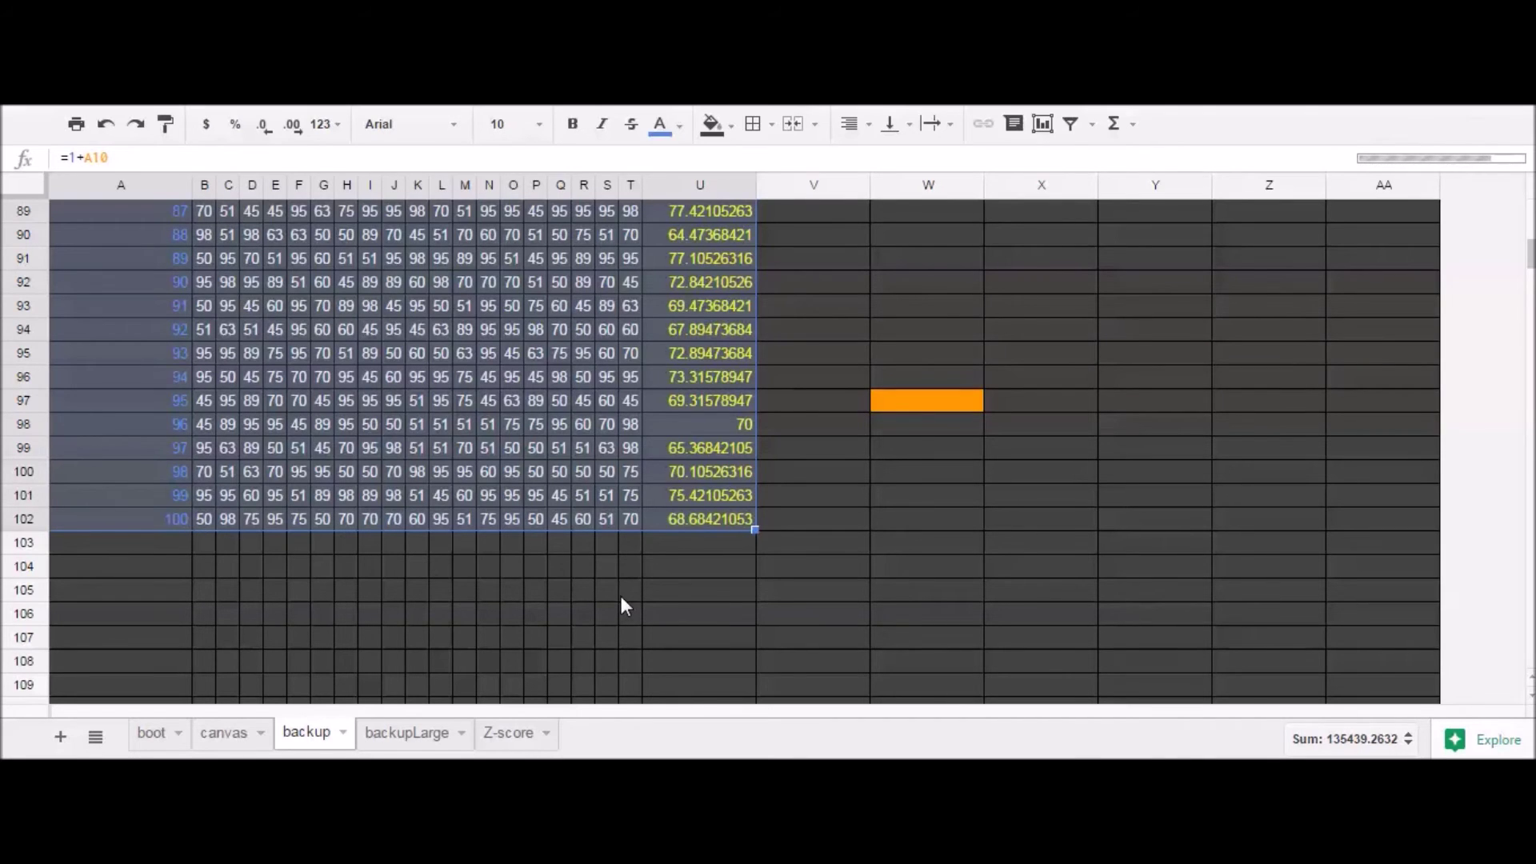
{"action": "scroll", "coordinate": [627, 586], "scroll_direction": "up", "scroll_amount": 7}
{"action": "scroll", "coordinate": [627, 586], "scroll_direction": "up", "scroll_amount": 20}
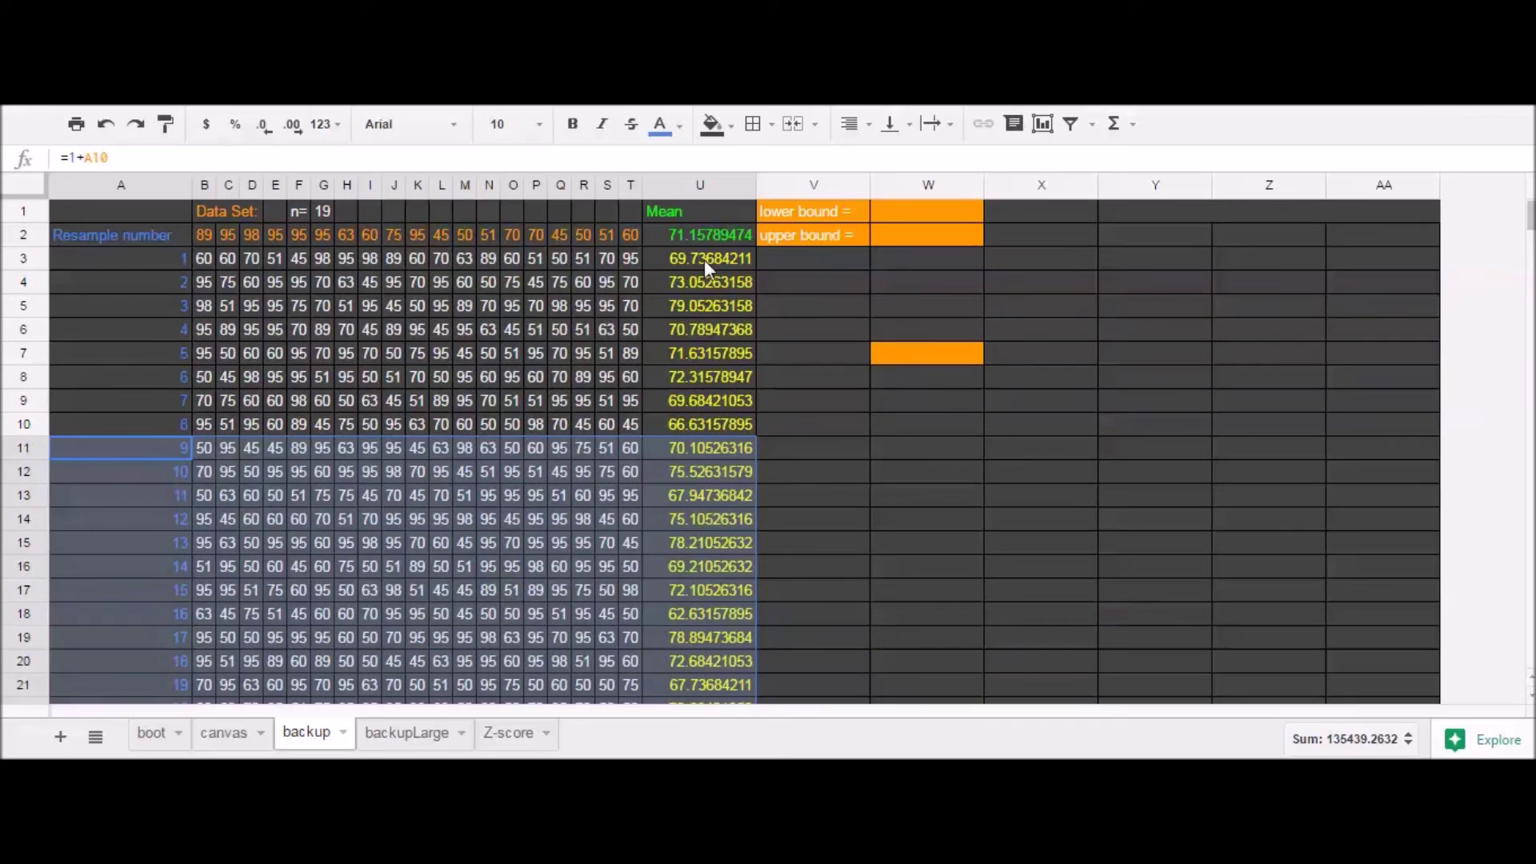
Copy the column of 100 means in U3:U102.
{"action": "left_click", "coordinate": [704, 260]}
{"action": "mouse_move", "coordinate": [704, 261]}
{"action": "left_mouse_down"}
{"action": "mouse_move", "coordinate": [707, 708]}
{"action": "mouse_move", "coordinate": [732, 258]}
{"action": "left_mouse_up"}
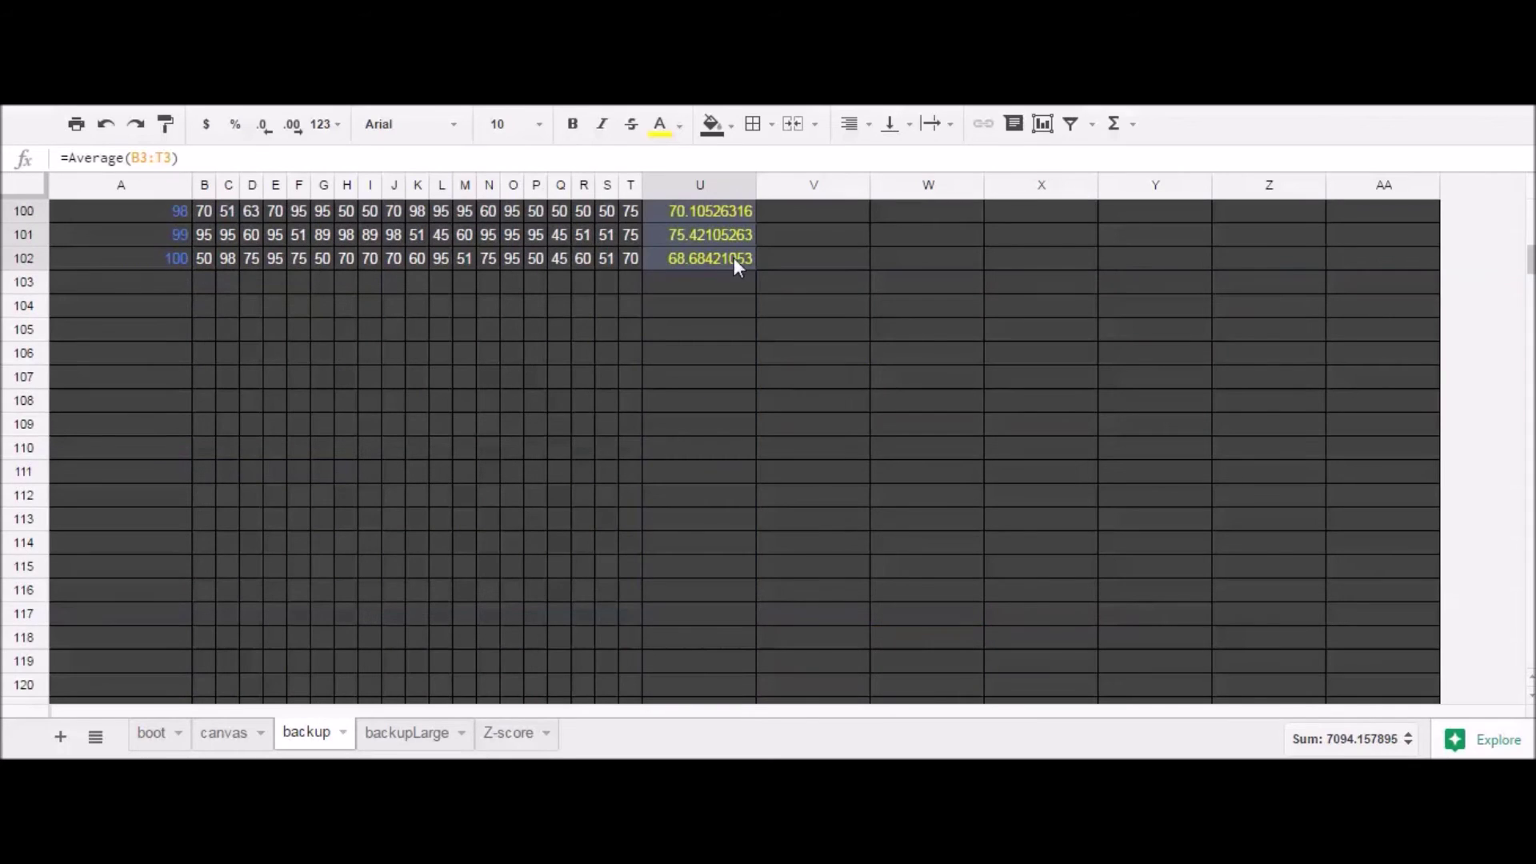
{"action": "right_click", "coordinate": [728, 243]}
{"action": "left_click", "coordinate": [744, 301]}
{"action": "scroll", "coordinate": [741, 367], "scroll_direction": "up", "scroll_amount": 20}
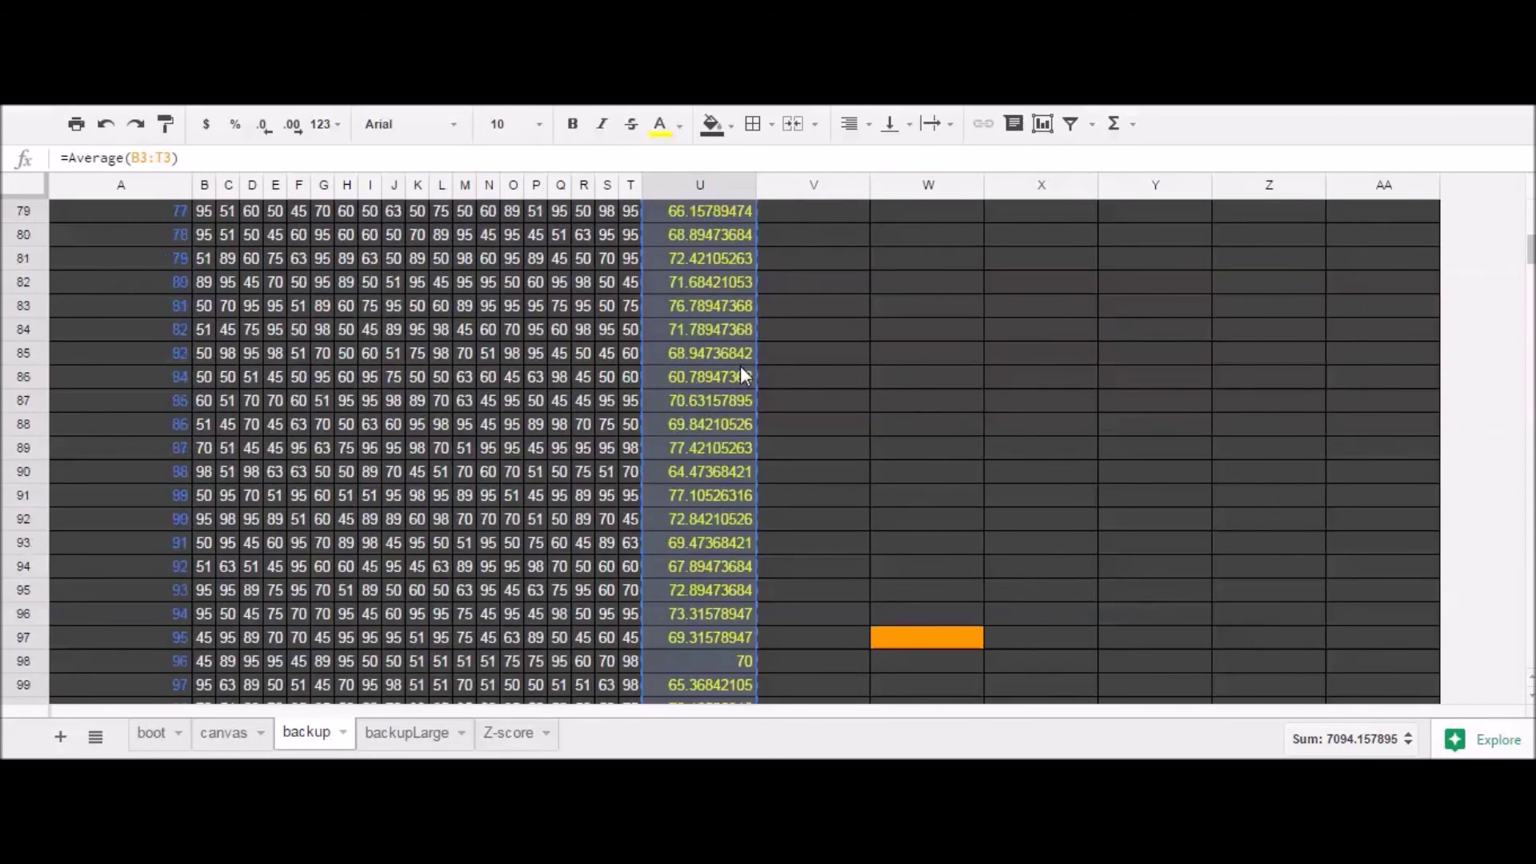
{"action": "scroll", "coordinate": [735, 497], "scroll_direction": "up", "scroll_amount": 8}
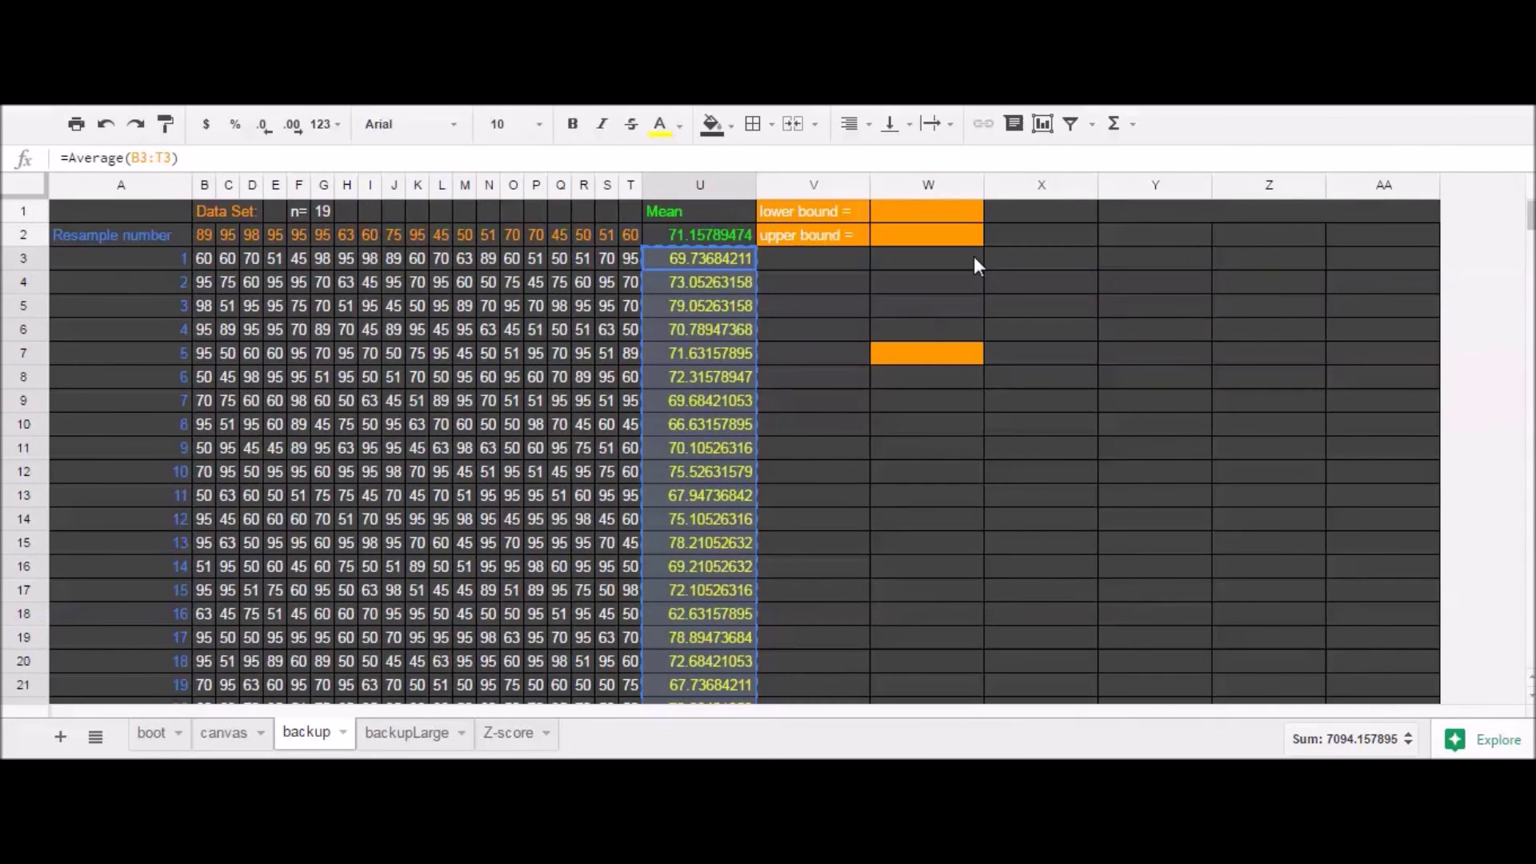
Paste the 100 means into W3 as values only.
{"action": "right_click", "coordinate": [950, 257]}
{"action": "mouse_move", "coordinate": [1013, 383]}
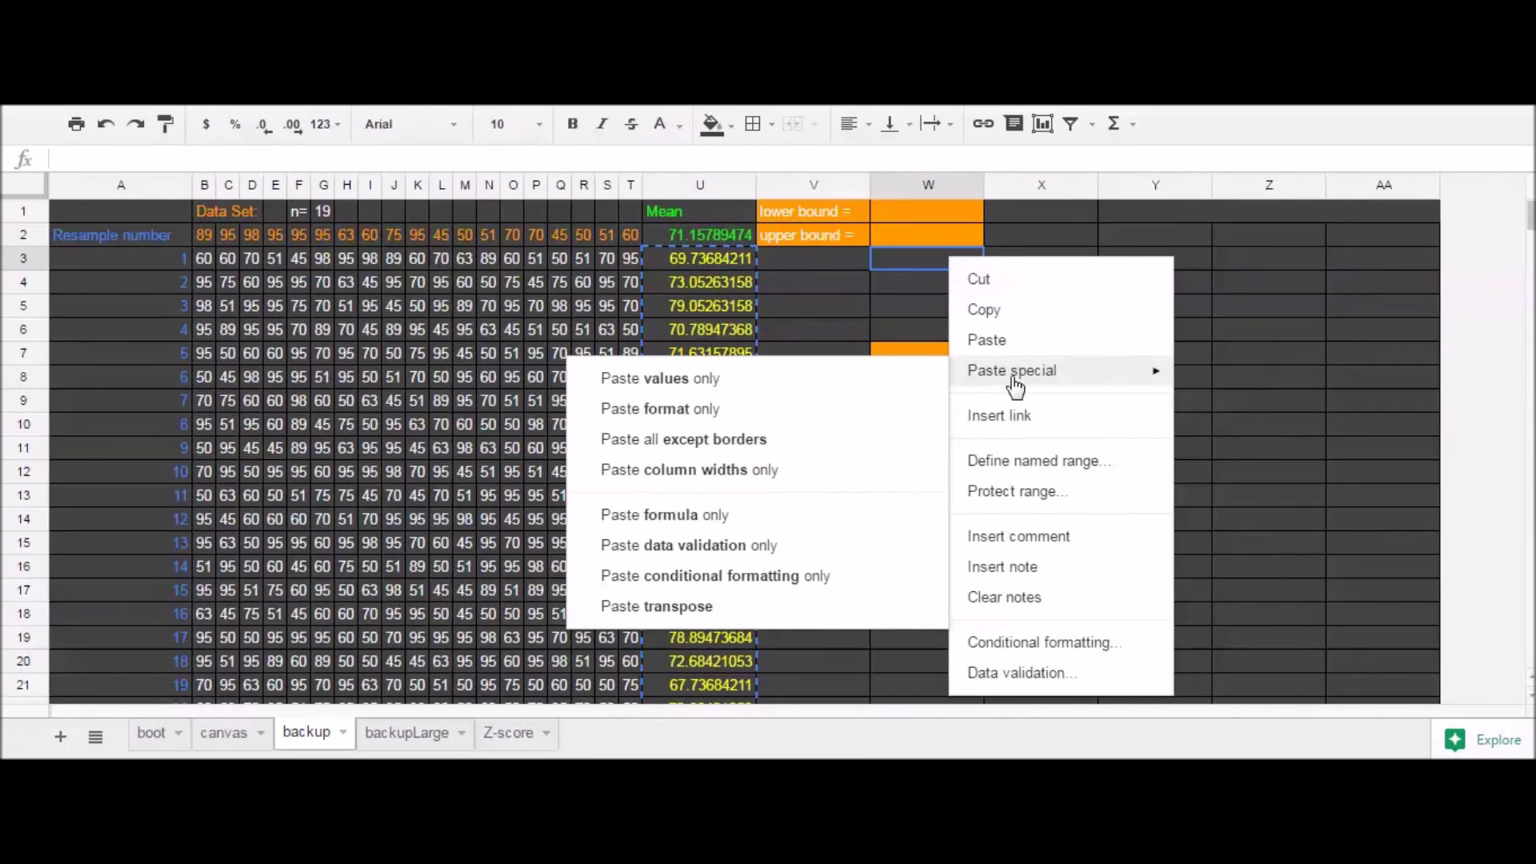
{"action": "left_click", "coordinate": [711, 386]}
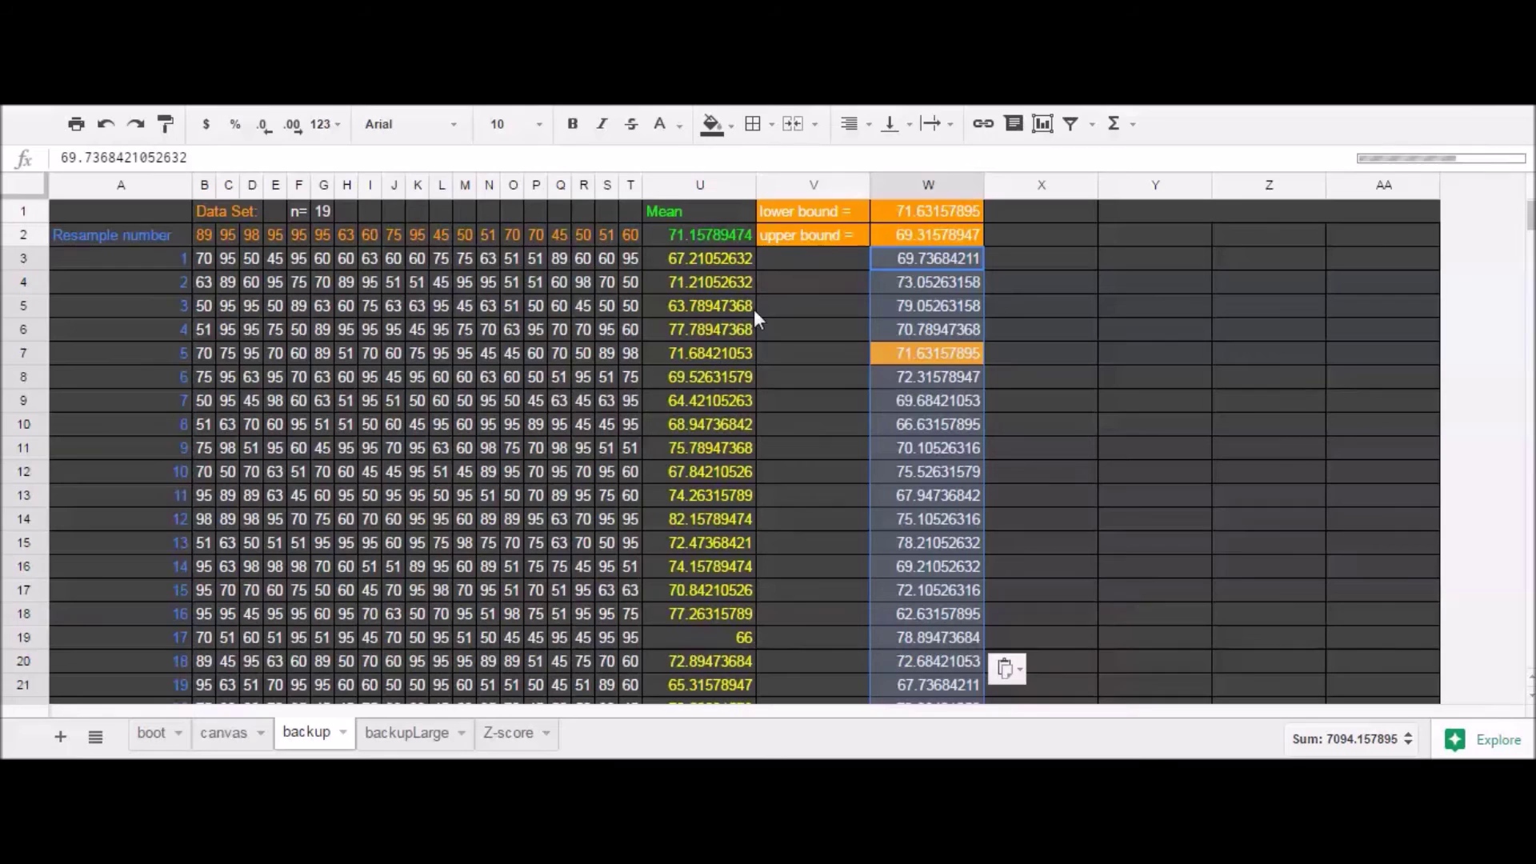
Enter a test value 'hi' in V3, then delete it.
{"action": "left_click", "coordinate": [778, 257]}
{"action": "double_click", "coordinate": [778, 258]}
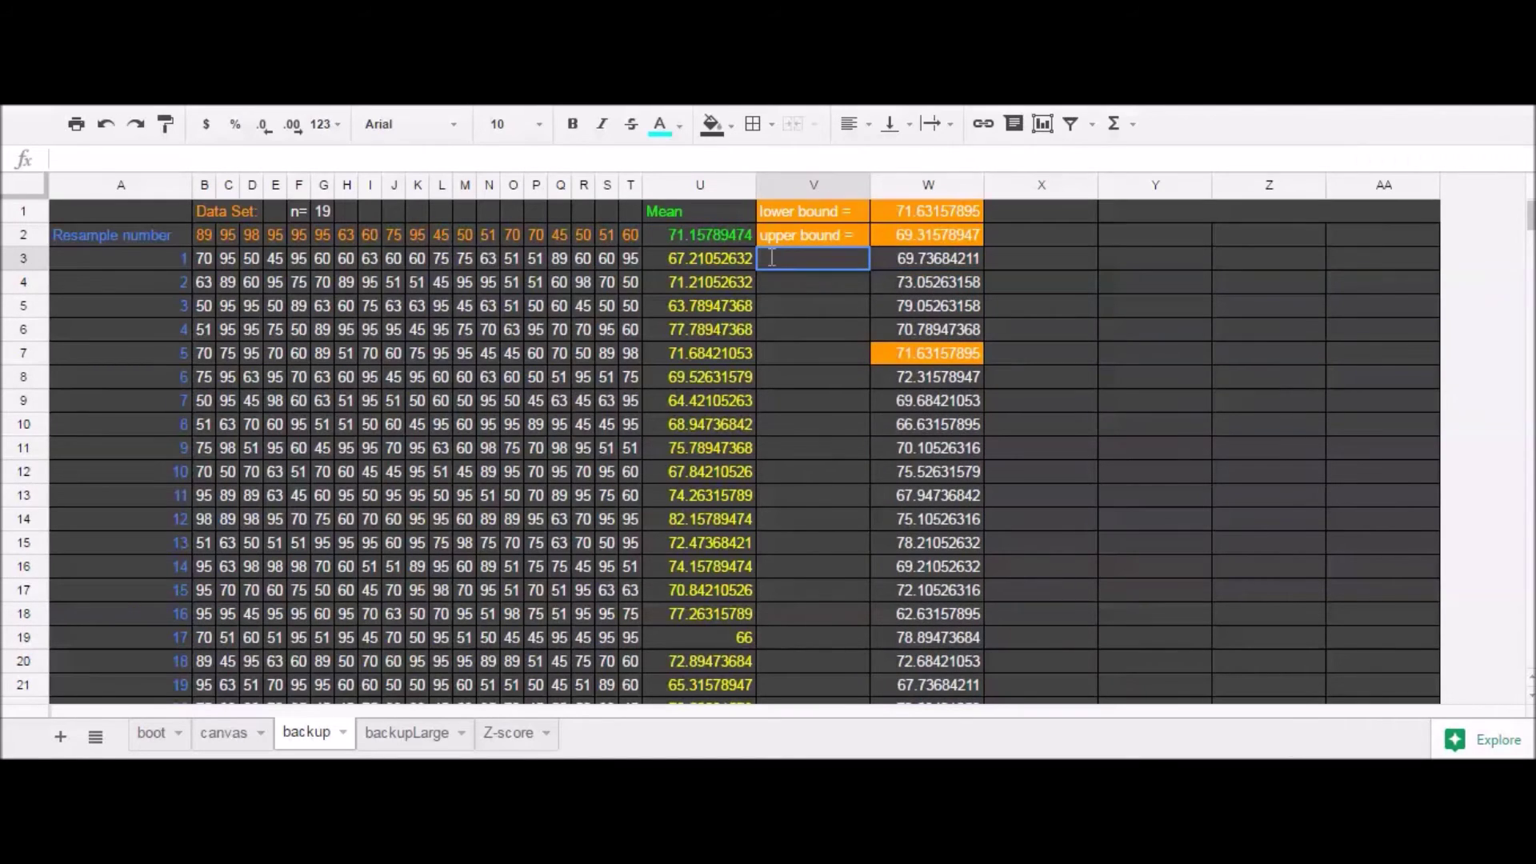
{"action": "type", "text": "hi"}
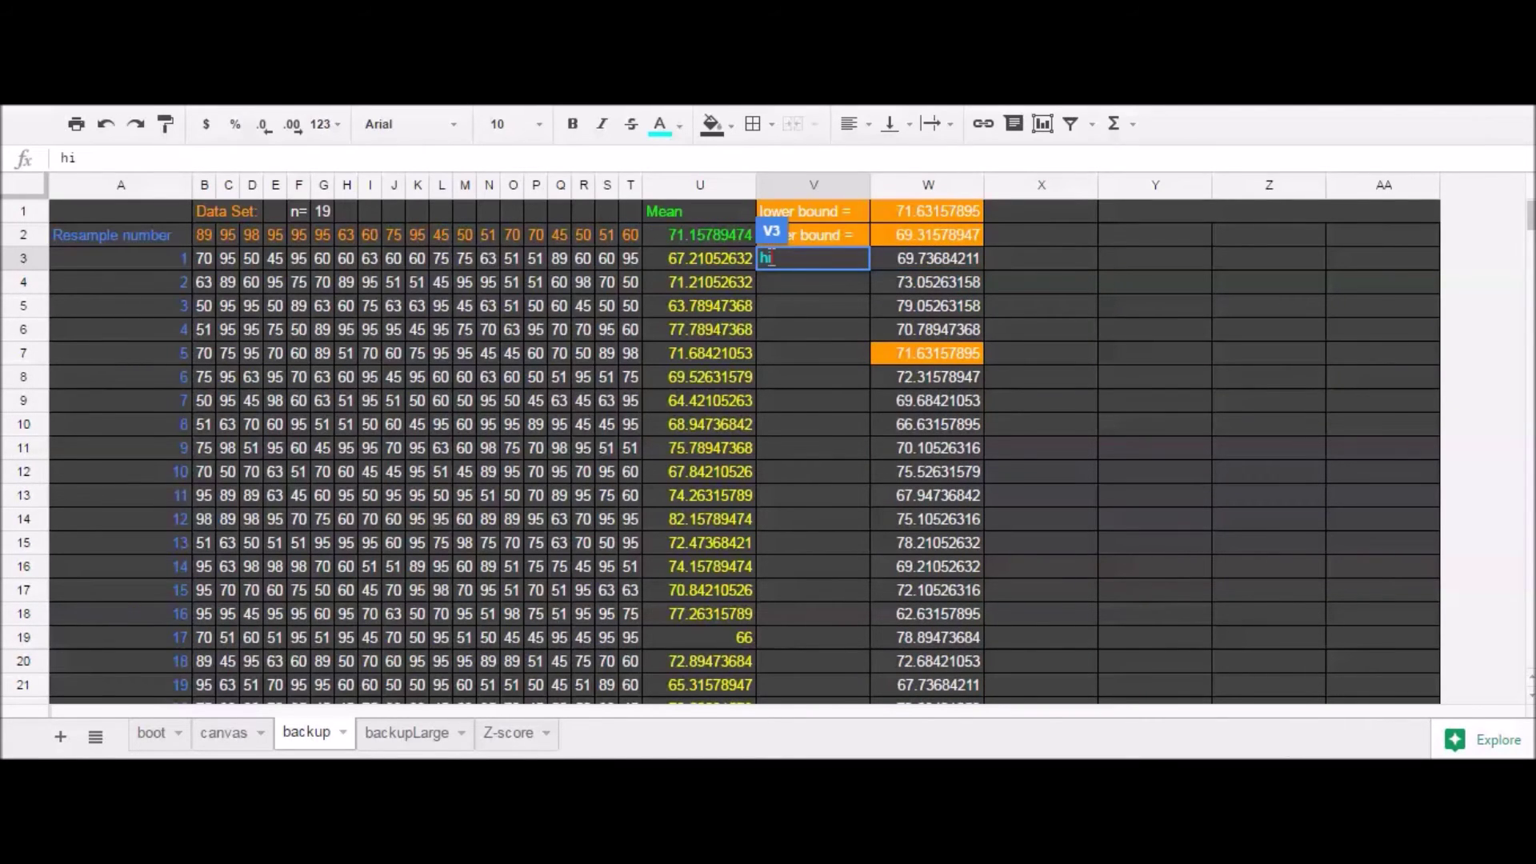
{"action": "key", "text": "Return"}
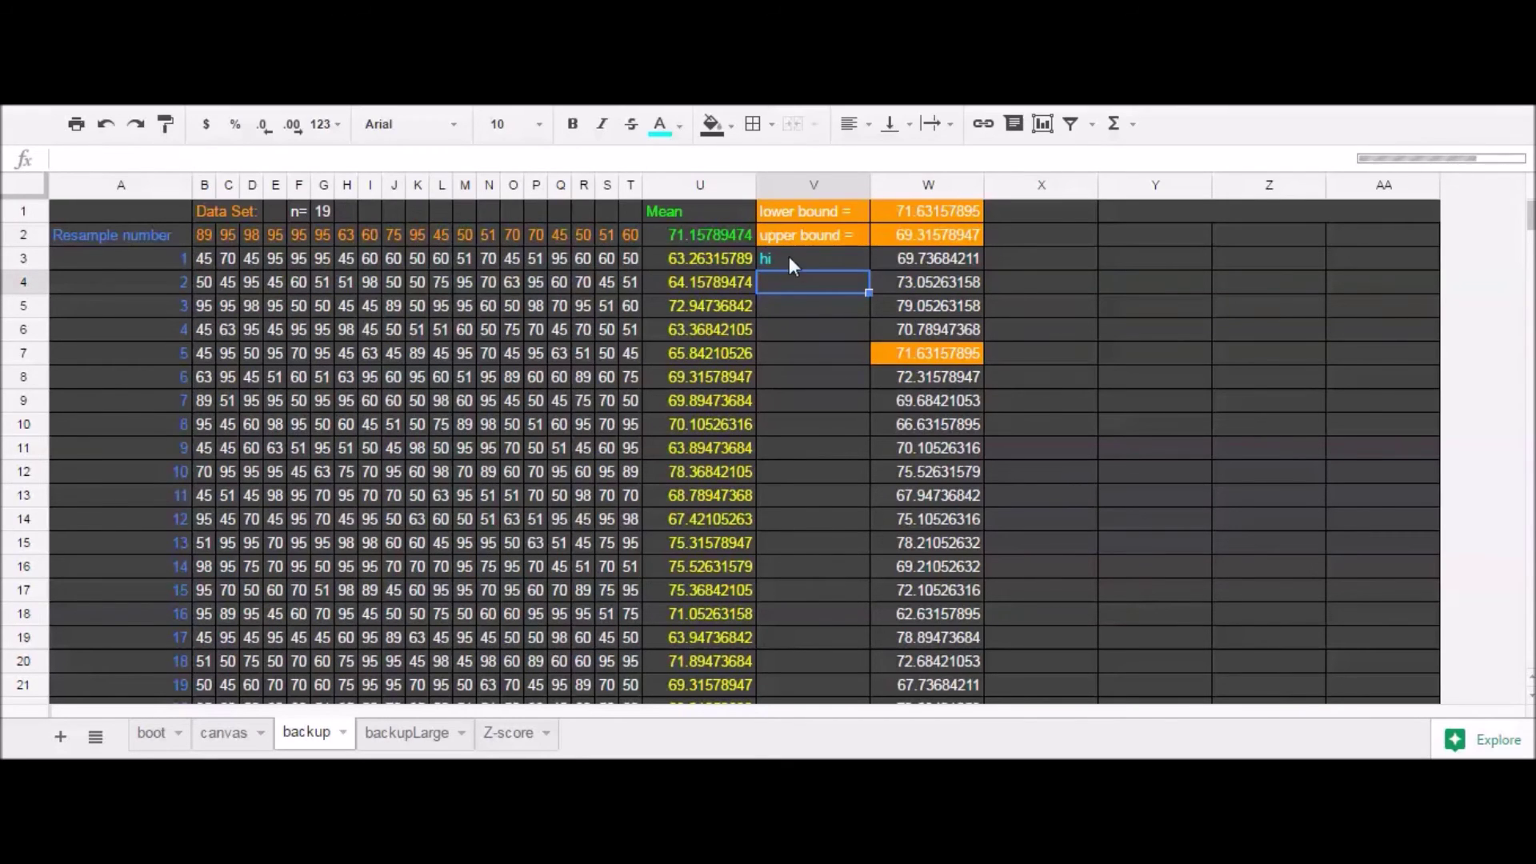
{"action": "left_click", "coordinate": [795, 262]}
{"action": "double_click", "coordinate": [773, 256]}
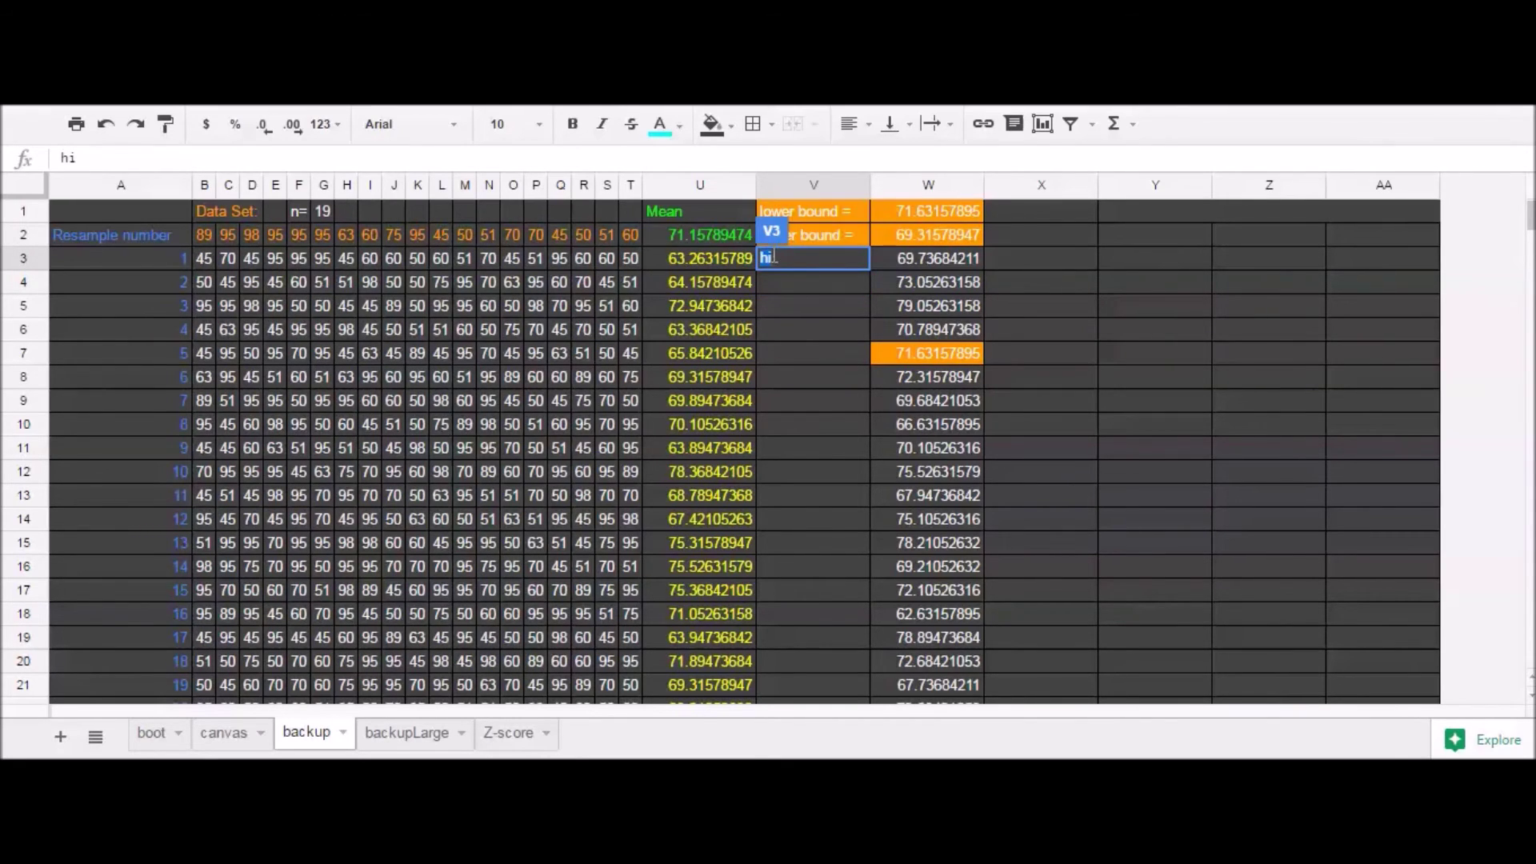
{"action": "key", "text": "BackSpace"}
Select the pasted means in column W starting at W3.
{"action": "left_click_drag", "start_coordinate": [938, 257], "coordinate": [947, 304]}
{"action": "scroll", "coordinate": [947, 304], "scroll_direction": "up", "scroll_amount": 20}
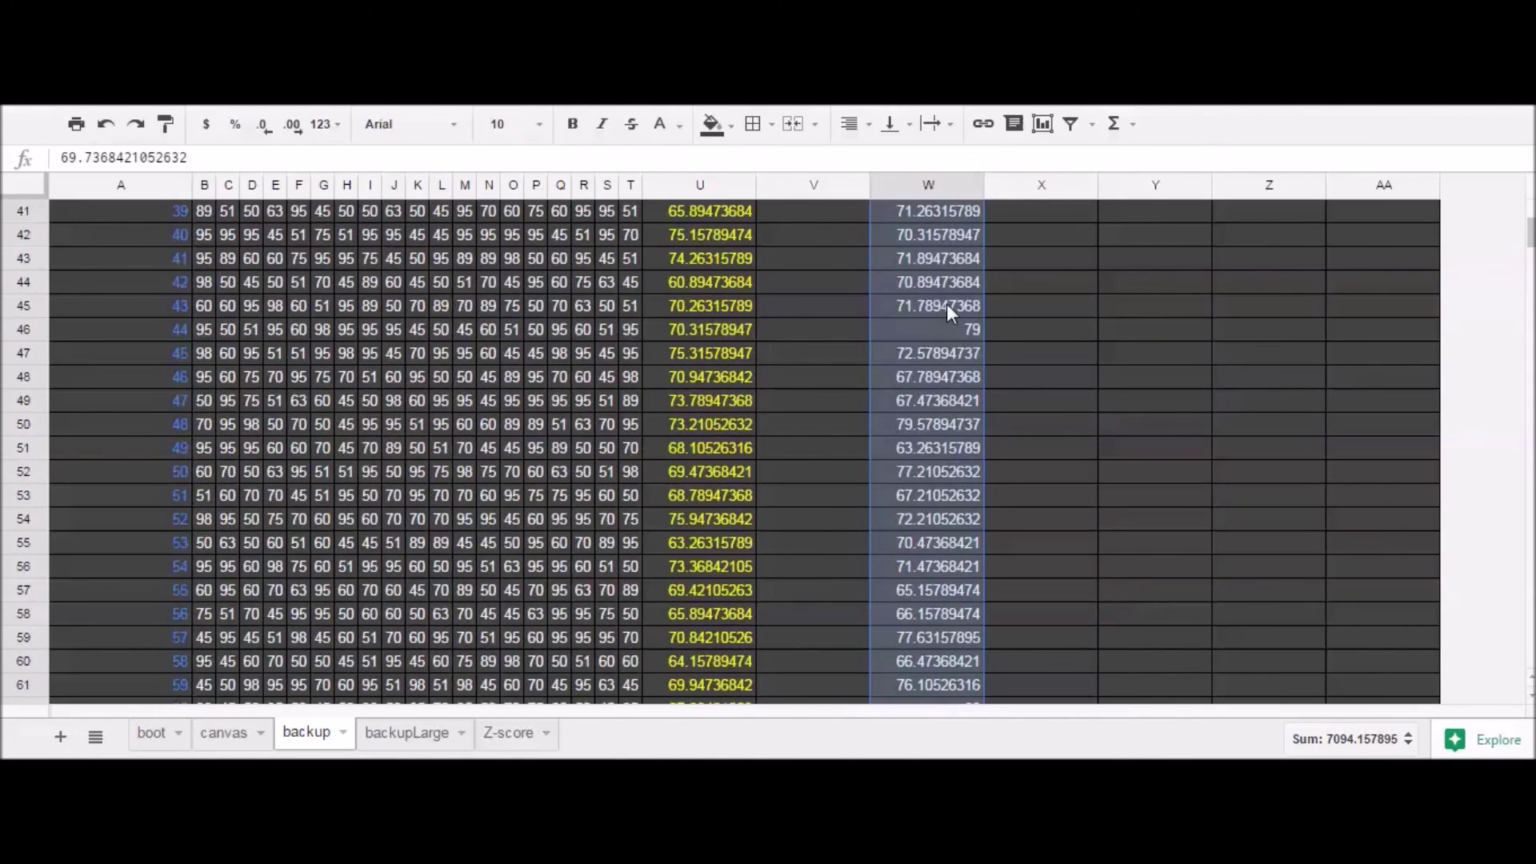
{"action": "scroll", "coordinate": [947, 304], "scroll_direction": "up", "scroll_amount": 5}
Sort the pasted means in column W in ascending order.
{"action": "right_click", "coordinate": [946, 276]}
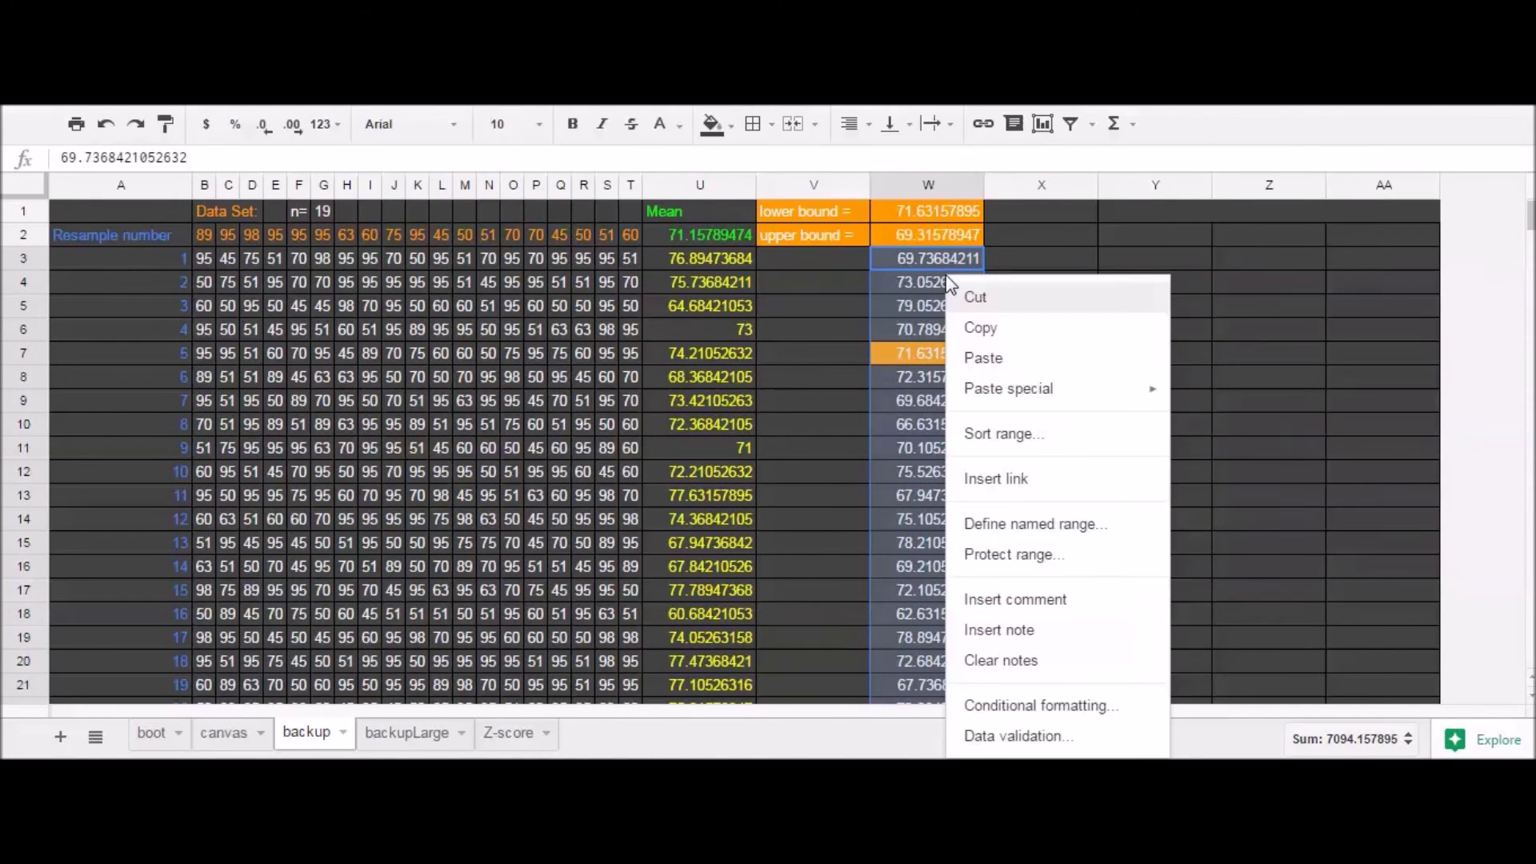
{"action": "left_click", "coordinate": [986, 429]}
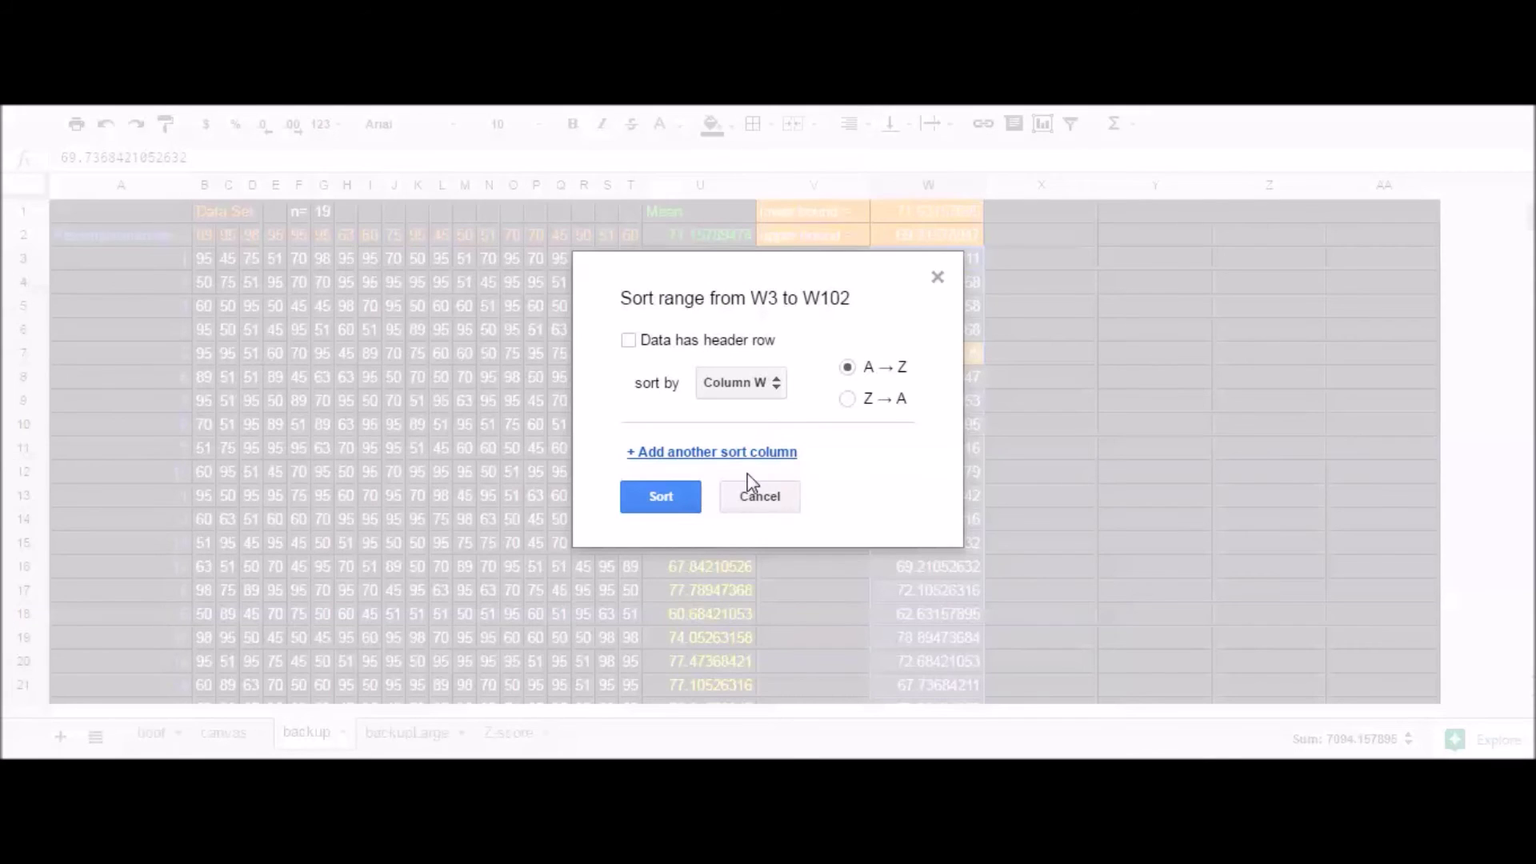
{"action": "left_click", "coordinate": [659, 498]}
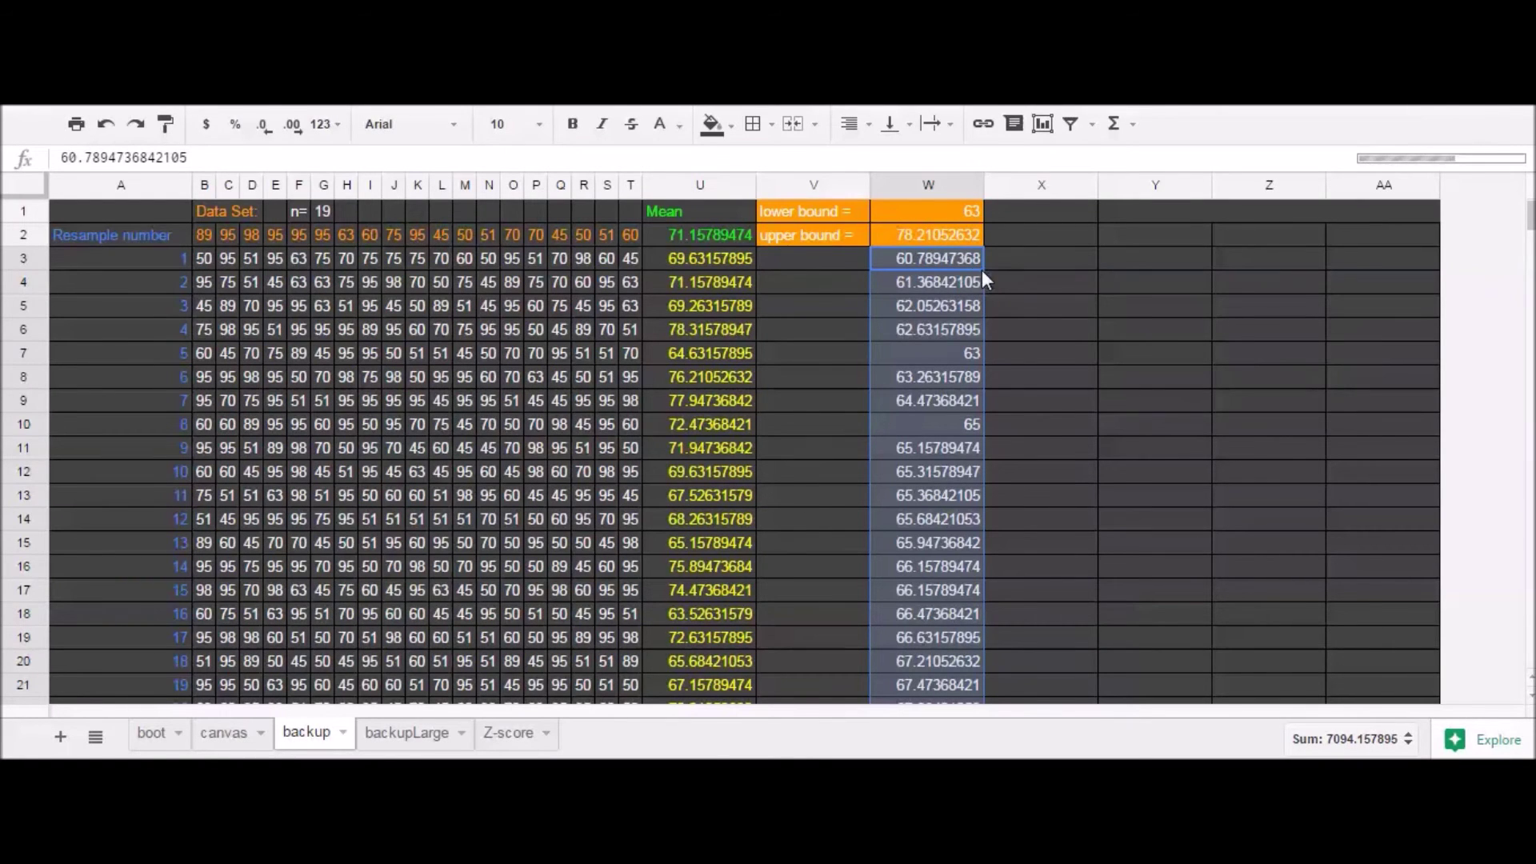
Select the smallest mean in W3 and scroll through the sorted values.
{"action": "left_click", "coordinate": [942, 256]}
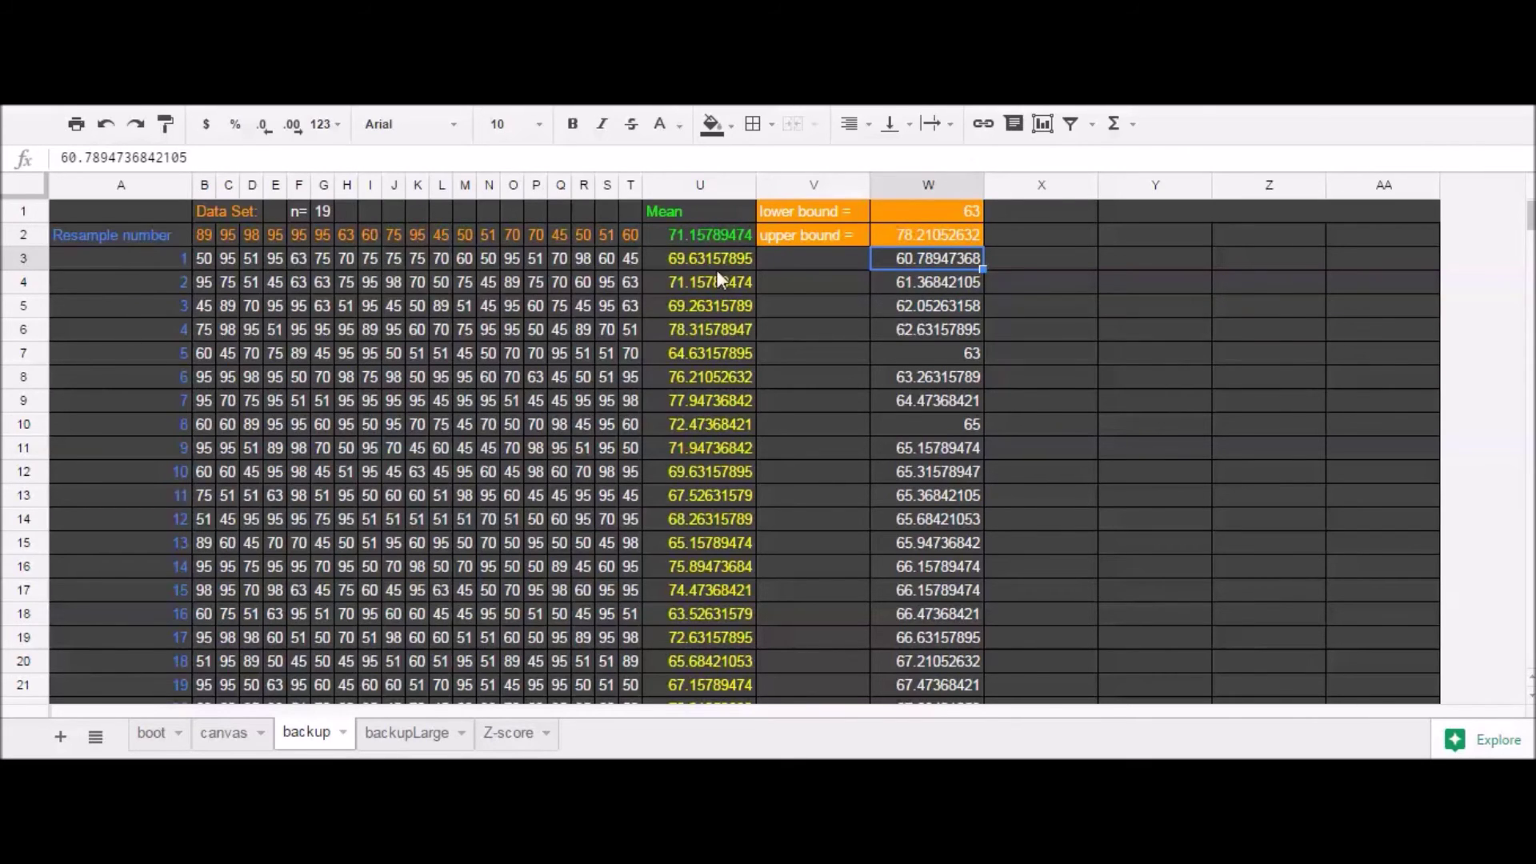
{"action": "scroll", "coordinate": [112, 448], "scroll_direction": "down", "scroll_amount": 20}
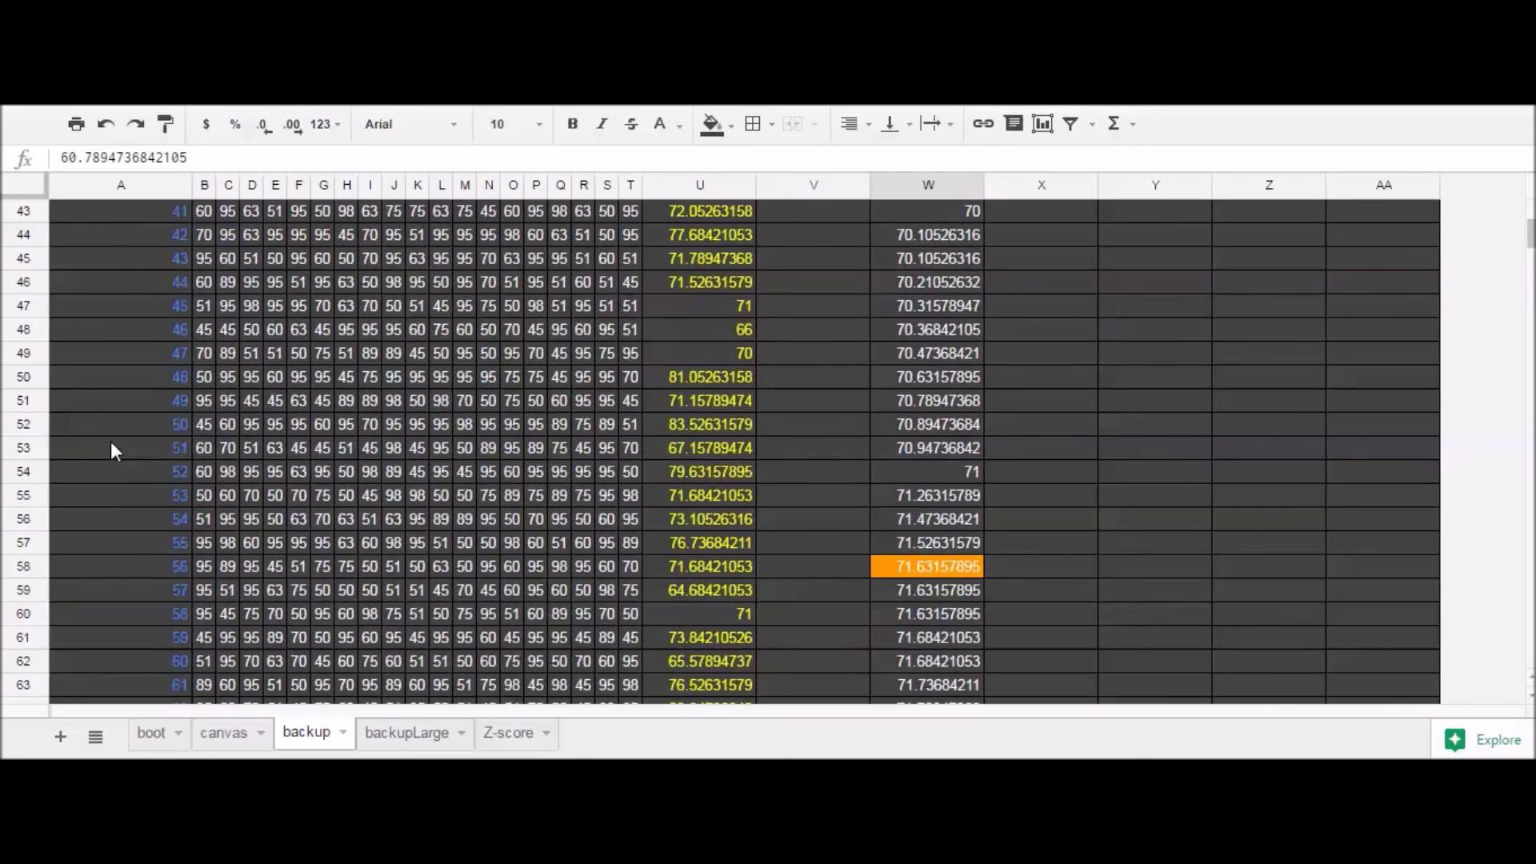
{"action": "scroll", "coordinate": [112, 447], "scroll_direction": "up", "scroll_amount": 20}
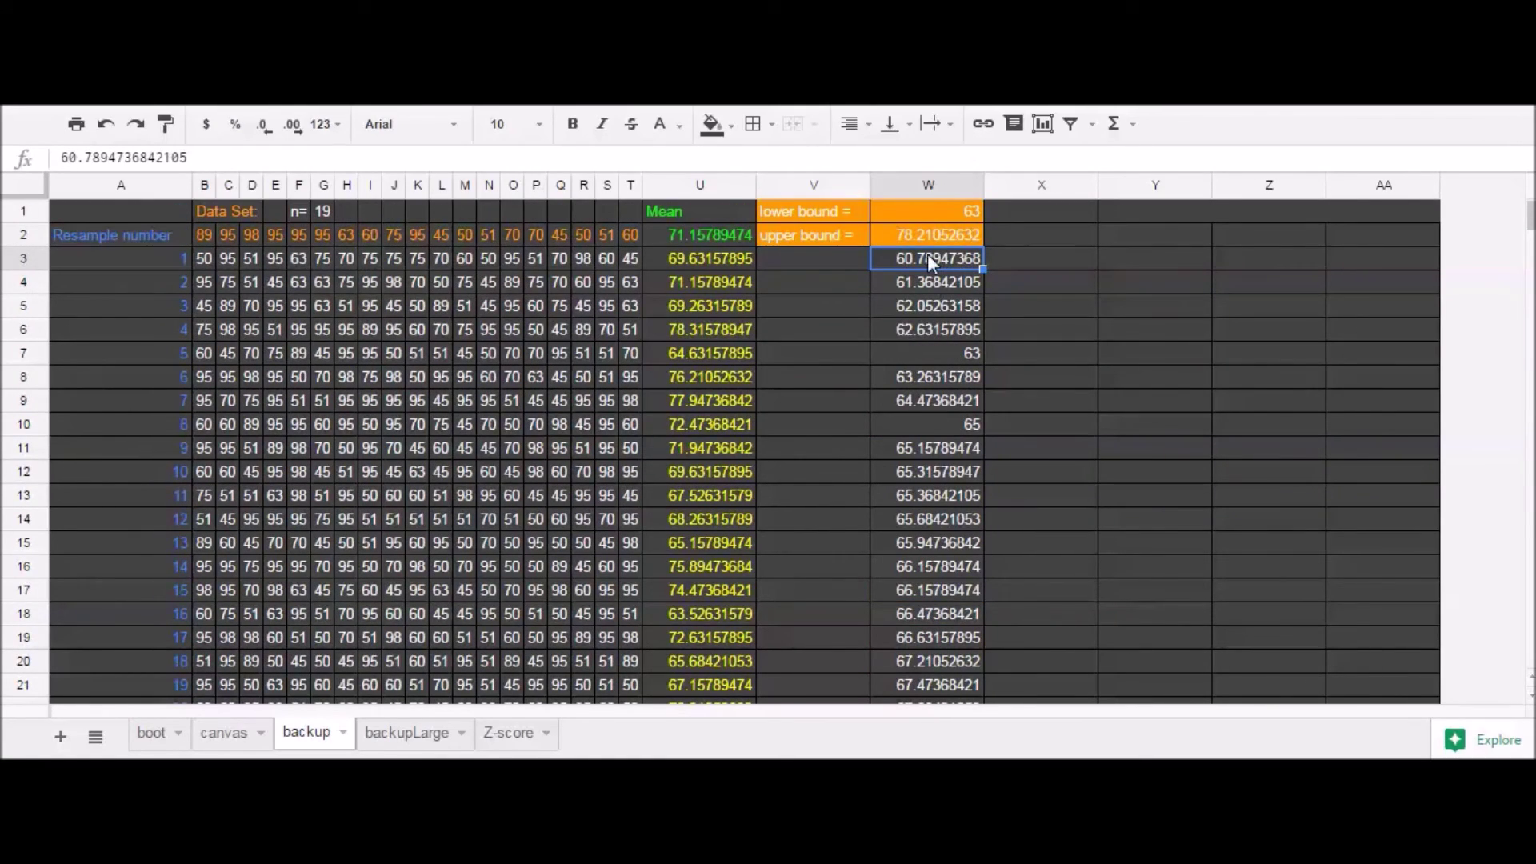
{"action": "scroll", "coordinate": [924, 260], "scroll_direction": "down", "scroll_amount": 20}
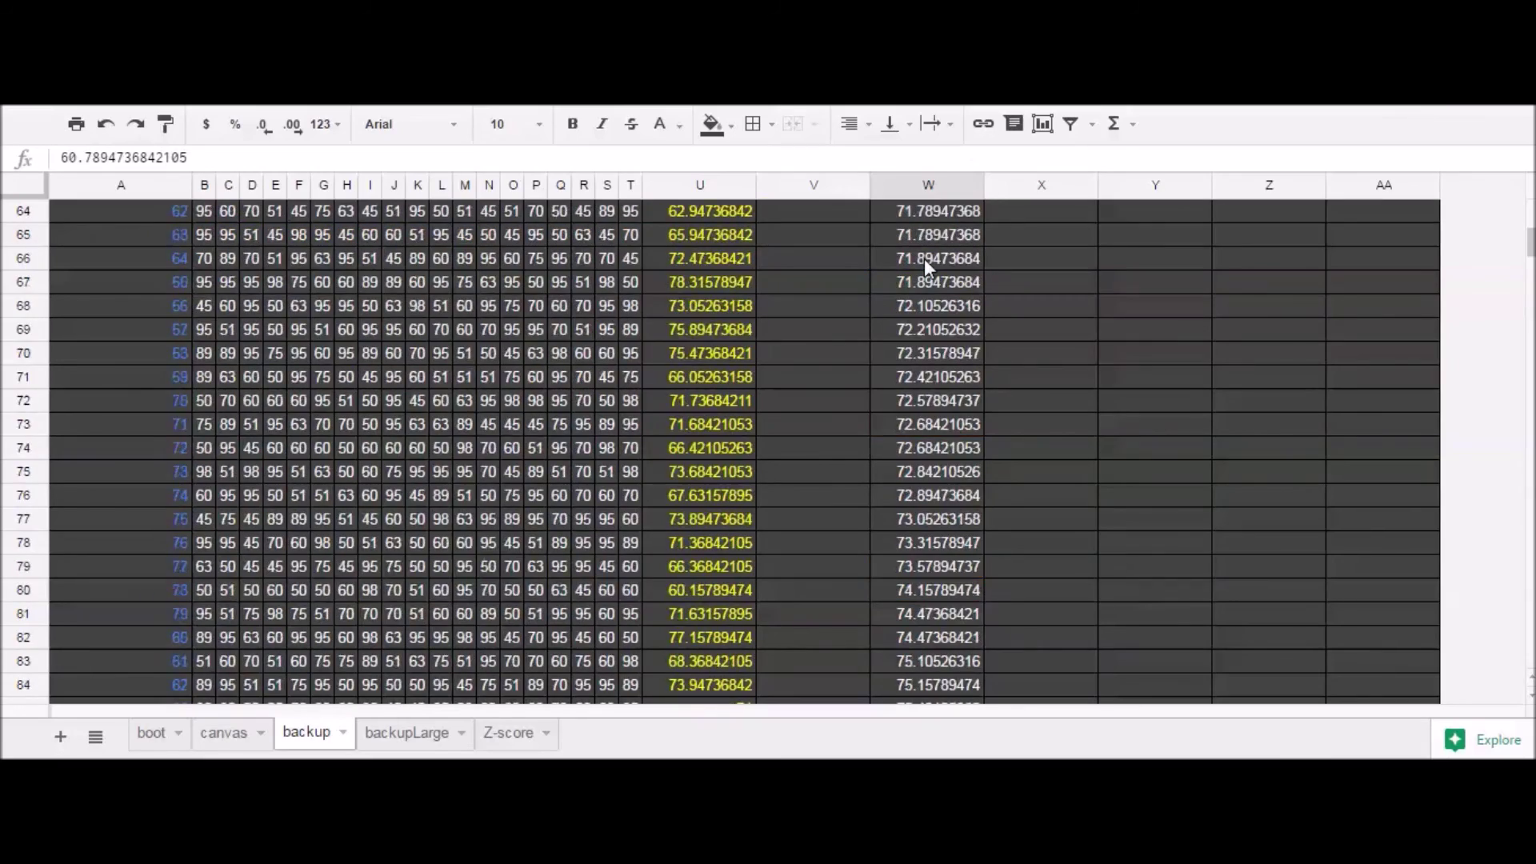
{"action": "scroll", "coordinate": [924, 258], "scroll_direction": "down", "scroll_amount": 6}
{"action": "scroll", "coordinate": [944, 464], "scroll_direction": "up", "scroll_amount": 2}
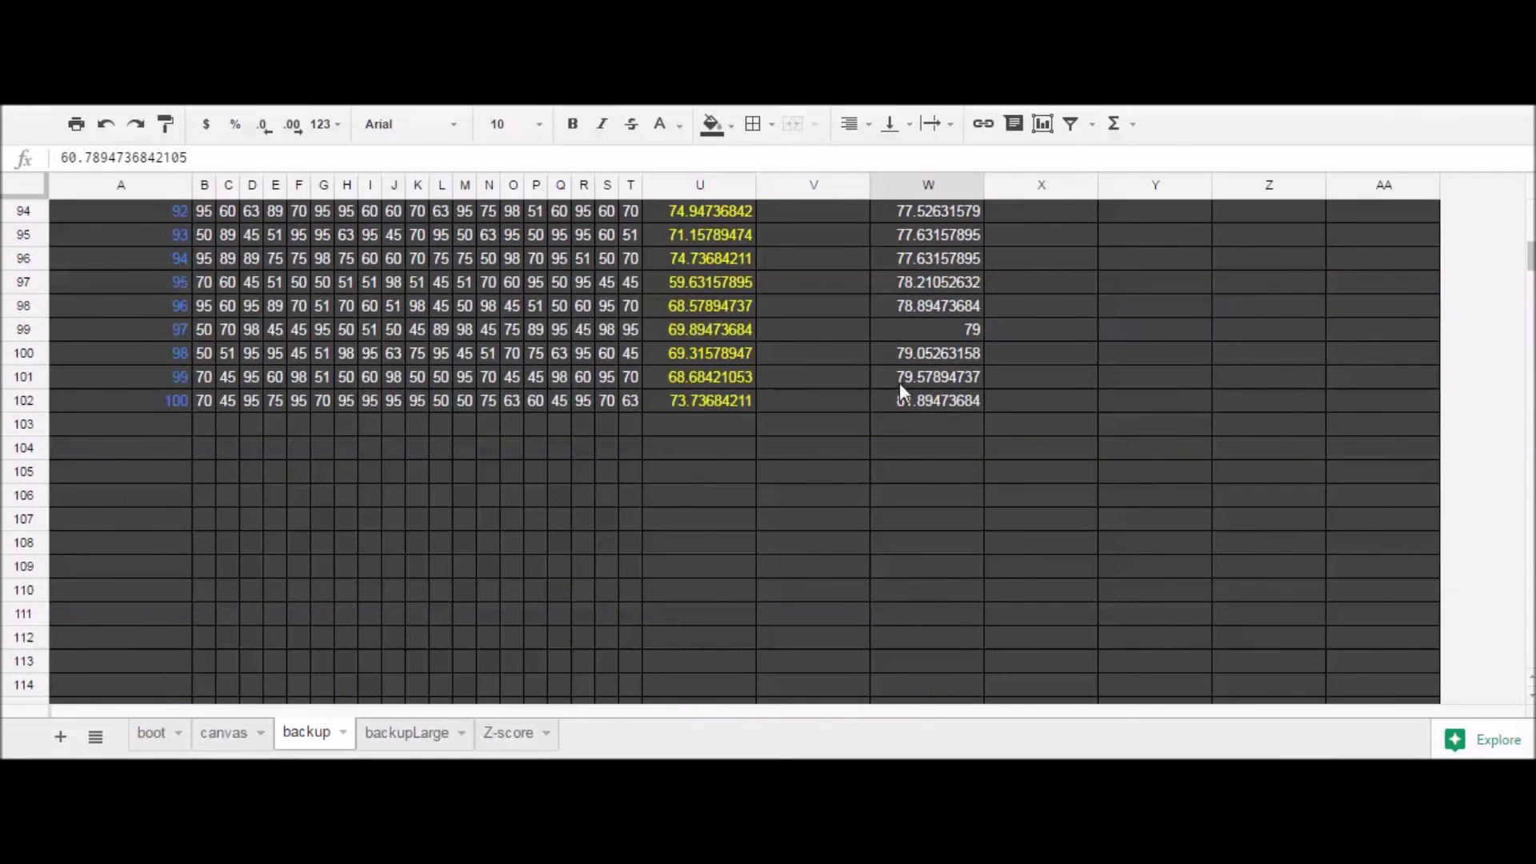
{"action": "scroll", "coordinate": [897, 400], "scroll_direction": "up", "scroll_amount": 20}
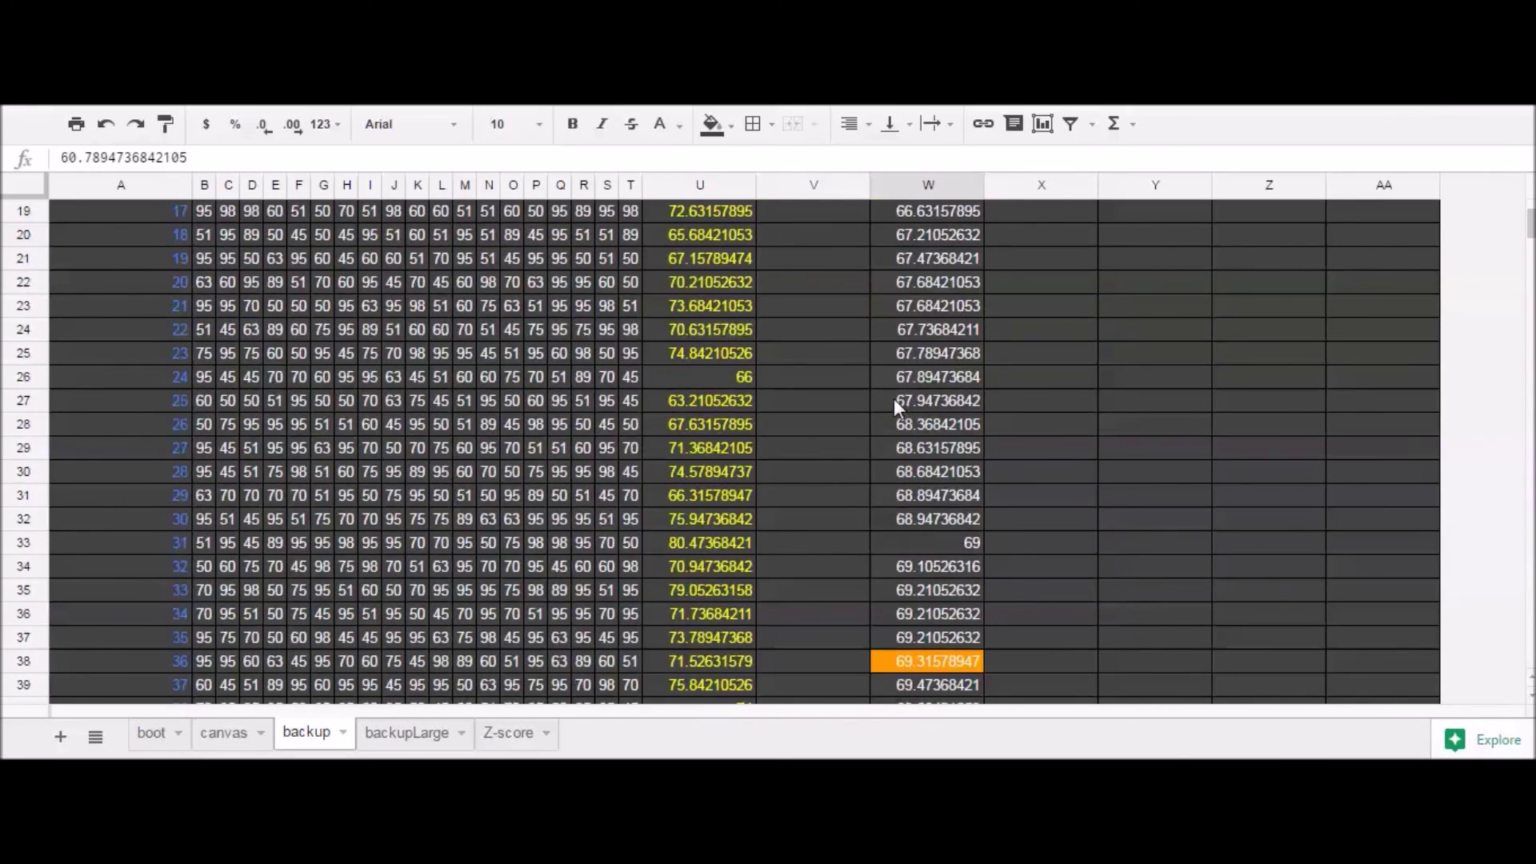
Reset the stray orange fills in rows 38 and 58 to the dark background.
{"action": "scroll", "coordinate": [894, 399], "scroll_direction": "down", "scroll_amount": 4}
{"action": "left_click", "coordinate": [897, 374]}
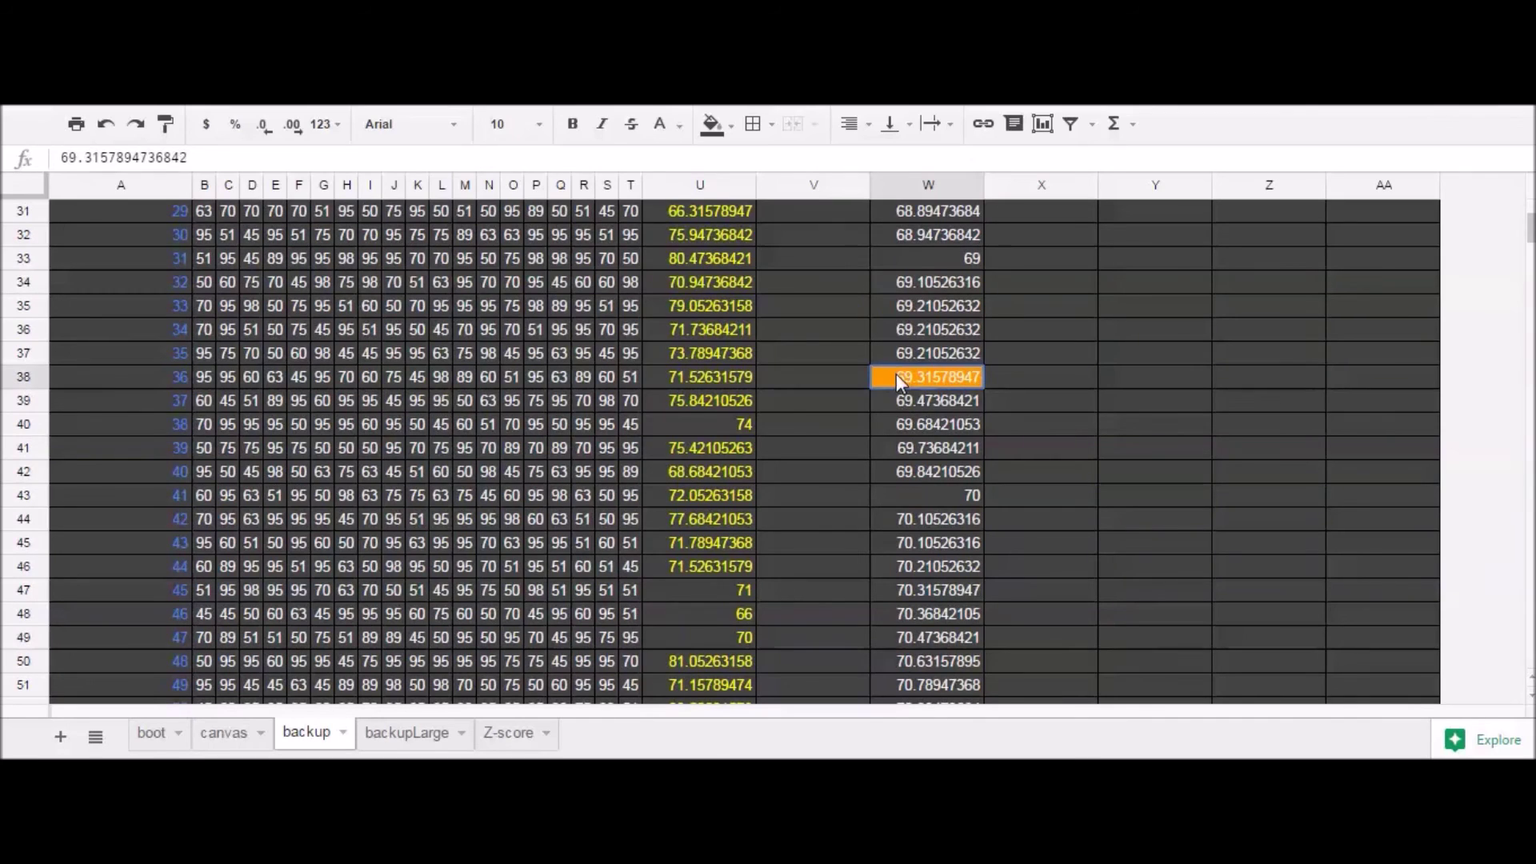
{"action": "left_click", "coordinate": [735, 126]}
{"action": "left_click", "coordinate": [748, 213]}
{"action": "scroll", "coordinate": [1010, 449], "scroll_direction": "down", "scroll_amount": 7}
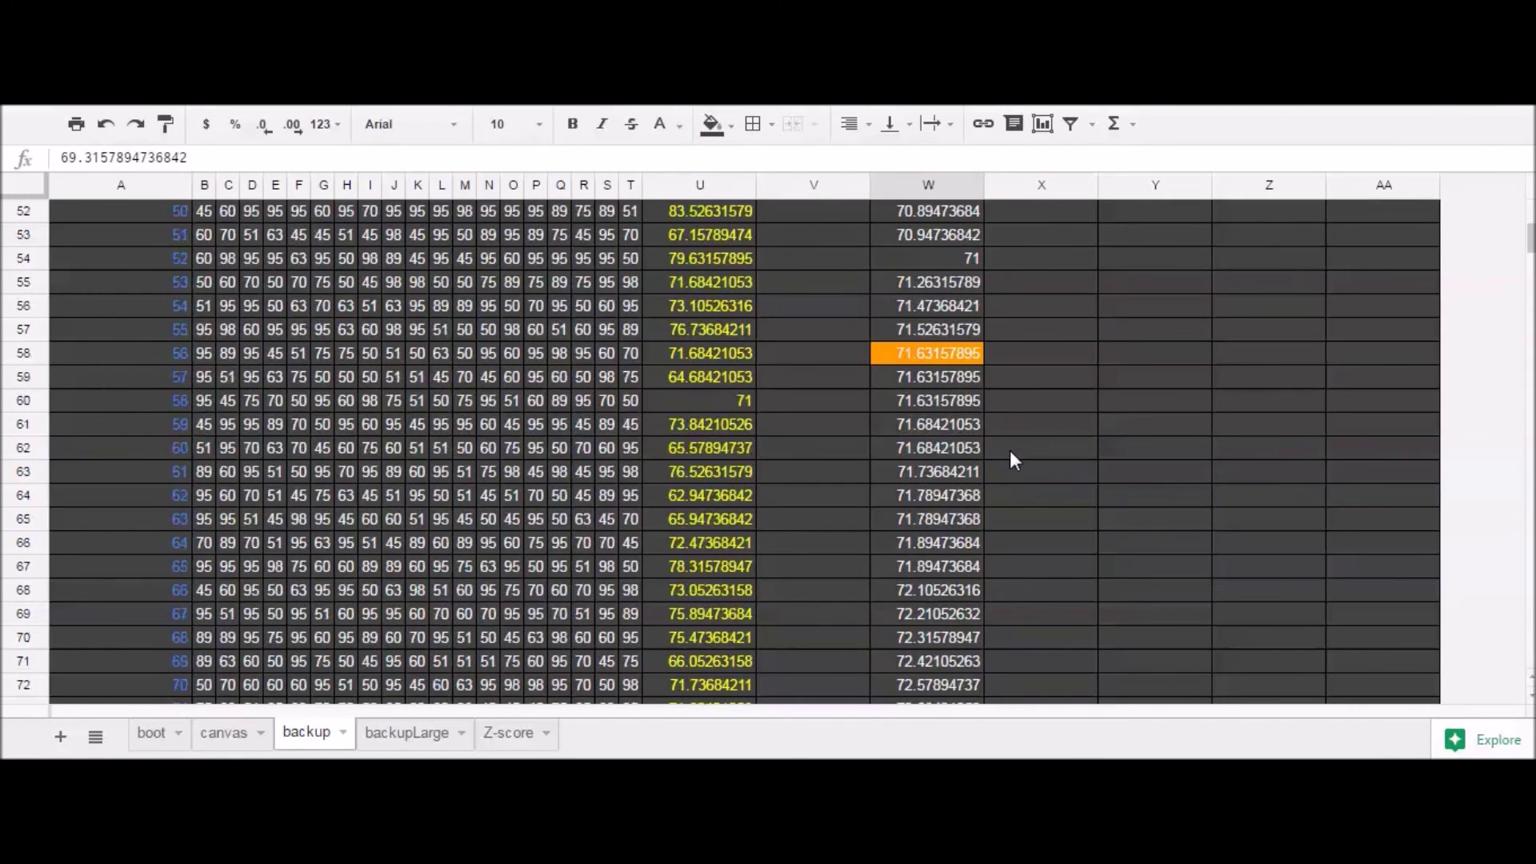
{"action": "left_click", "coordinate": [951, 339]}
{"action": "left_click", "coordinate": [941, 352]}
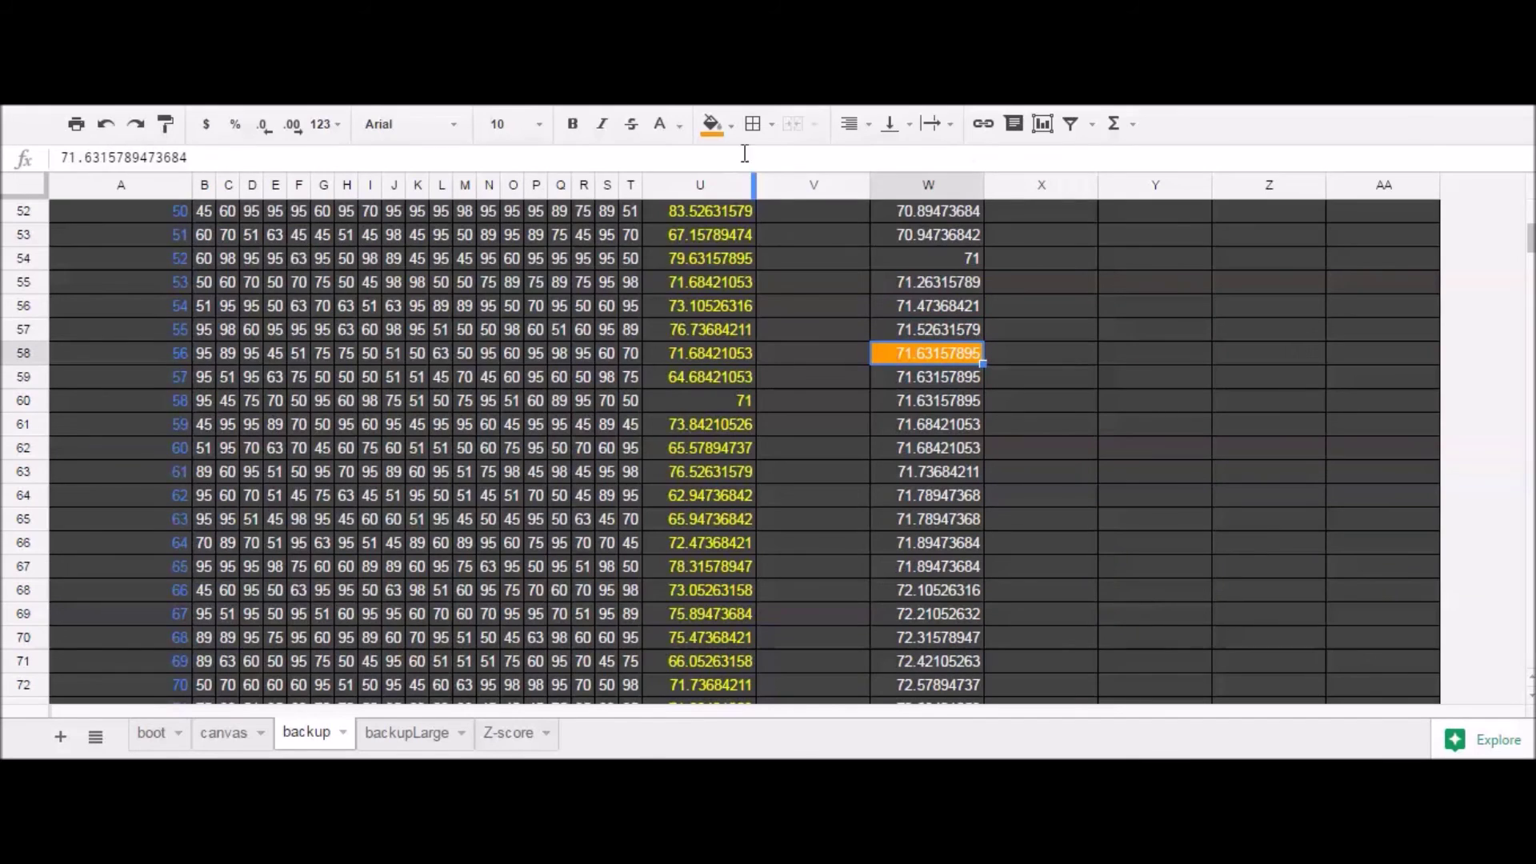
{"action": "left_click", "coordinate": [730, 126]}
{"action": "left_click", "coordinate": [747, 200]}
{"action": "scroll", "coordinate": [1052, 403], "scroll_direction": "up", "scroll_amount": 5}
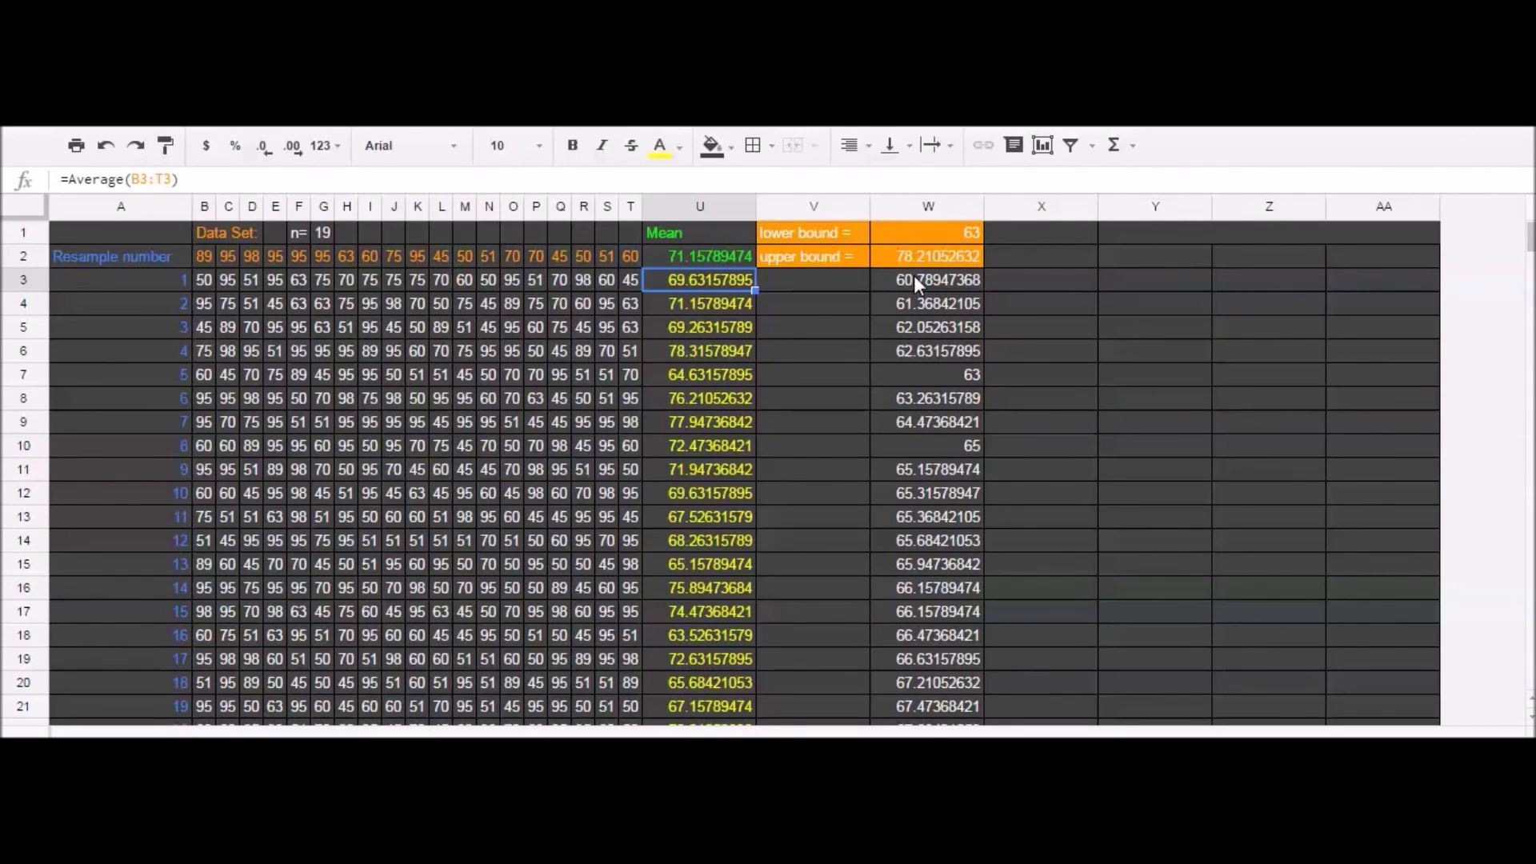
Shade the 5th sorted mean, 63 in W7, orange as the lower bound.
{"action": "left_click", "coordinate": [155, 276]}
{"action": "left_click", "coordinate": [161, 304]}
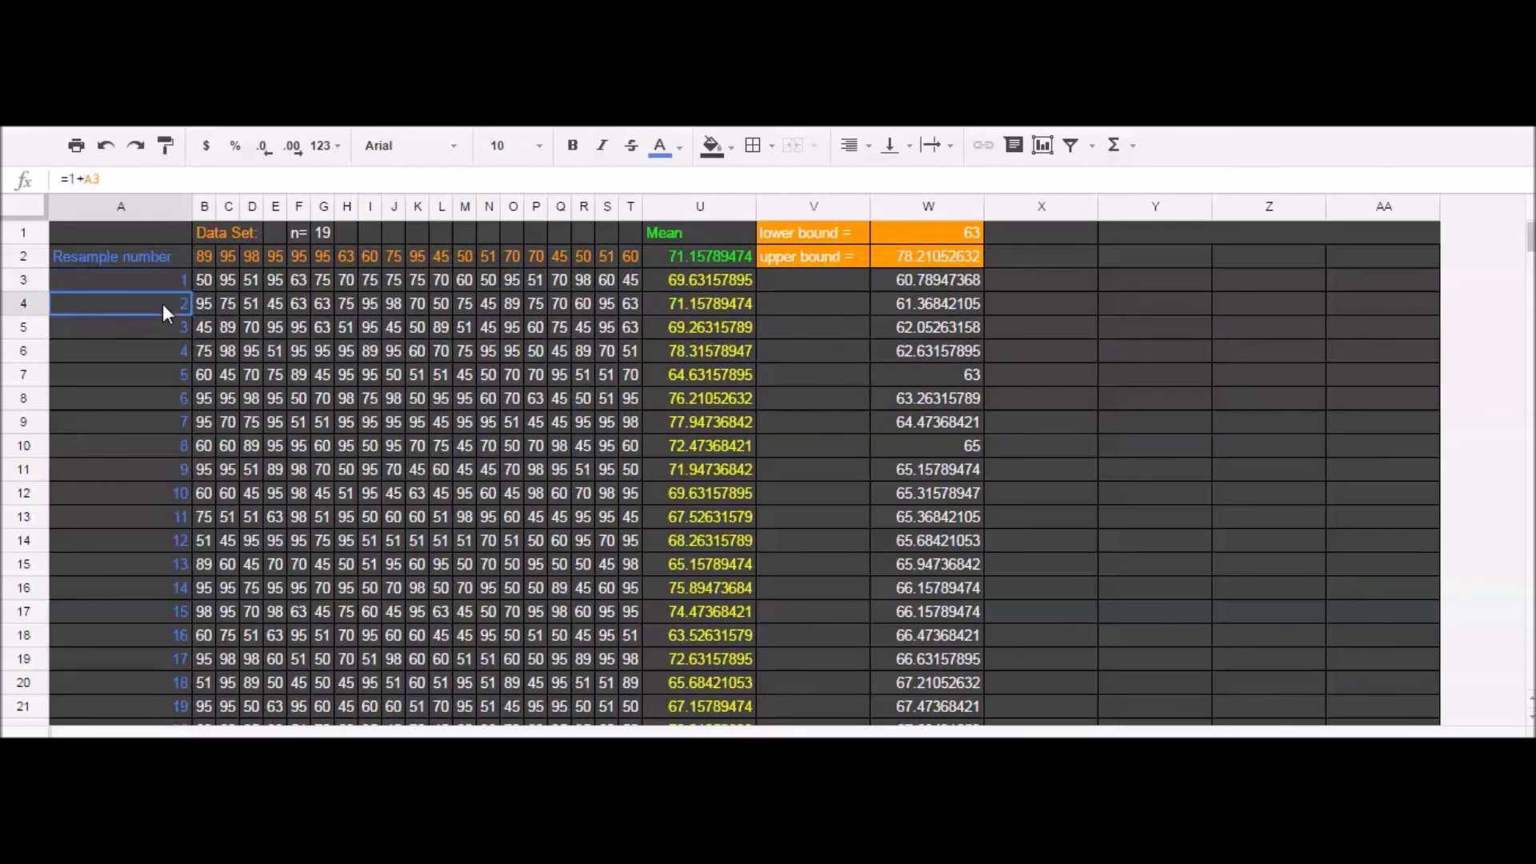
{"action": "left_click", "coordinate": [162, 327]}
{"action": "left_click", "coordinate": [163, 350]}
{"action": "left_click_drag", "start_coordinate": [163, 374], "coordinate": [904, 375]}
{"action": "left_click", "coordinate": [937, 375]}
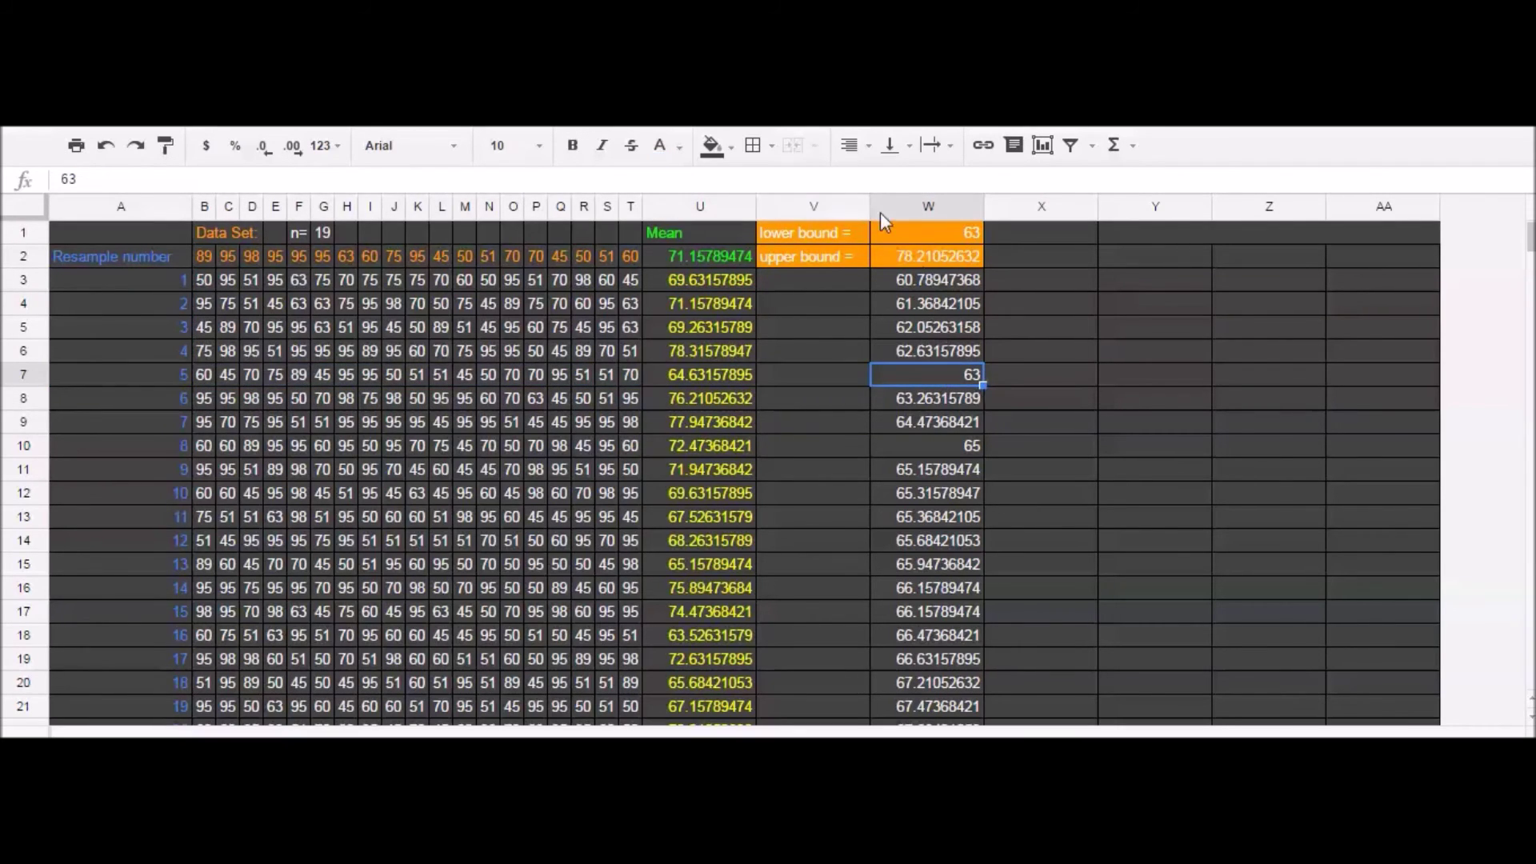
{"action": "left_click", "coordinate": [730, 147]}
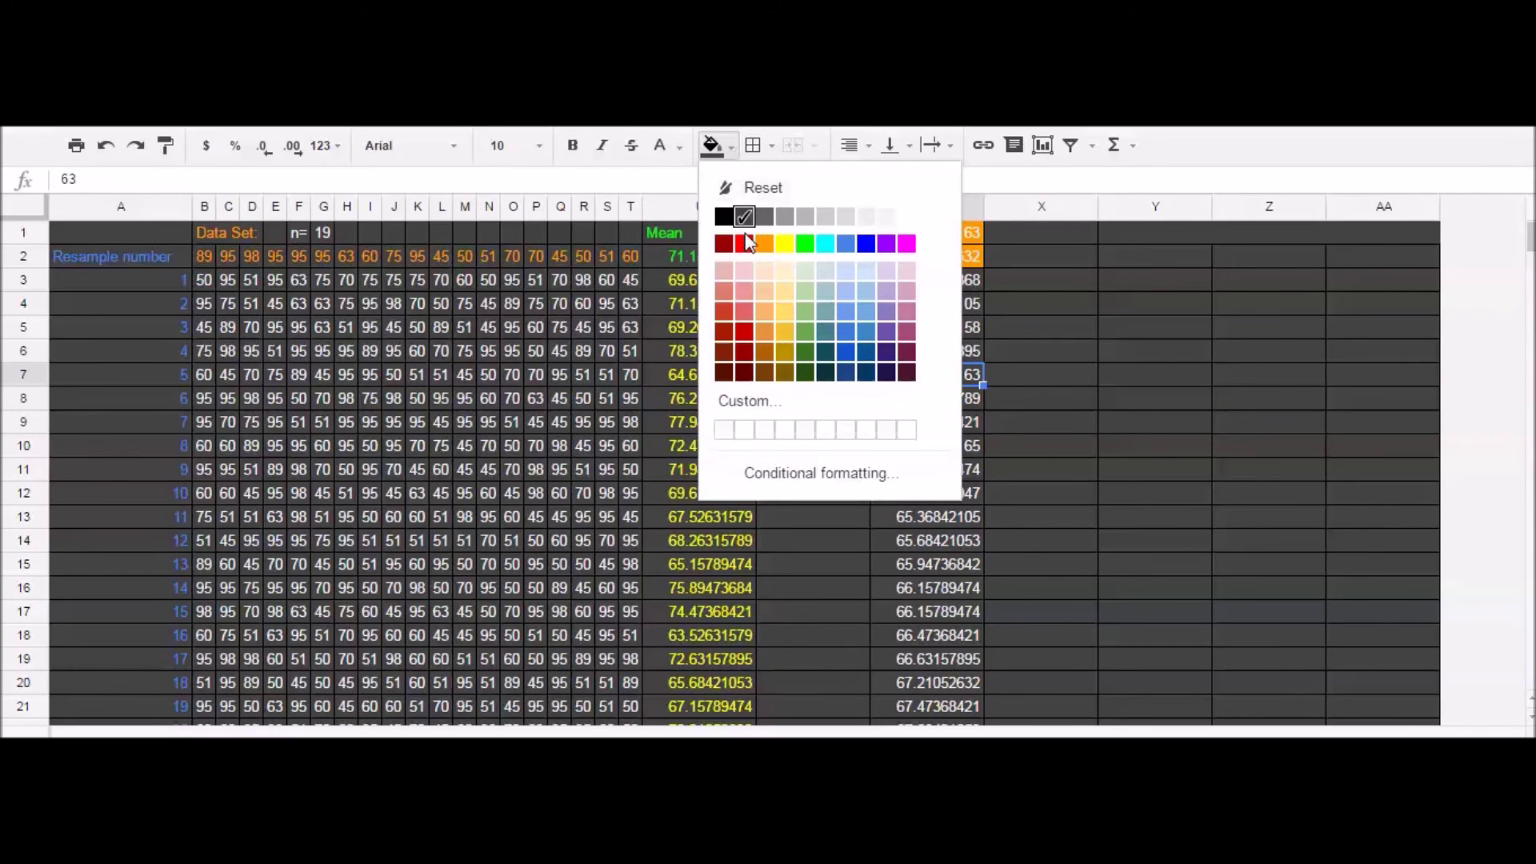
{"action": "left_click", "coordinate": [765, 242]}
Shade the 96th sorted mean, 78.21052632 in W97, orange and select W3:W102.
{"action": "left_click_drag", "start_coordinate": [1528, 240], "coordinate": [1529, 282]}
{"action": "scroll", "coordinate": [960, 618], "scroll_direction": "up", "scroll_amount": 6}
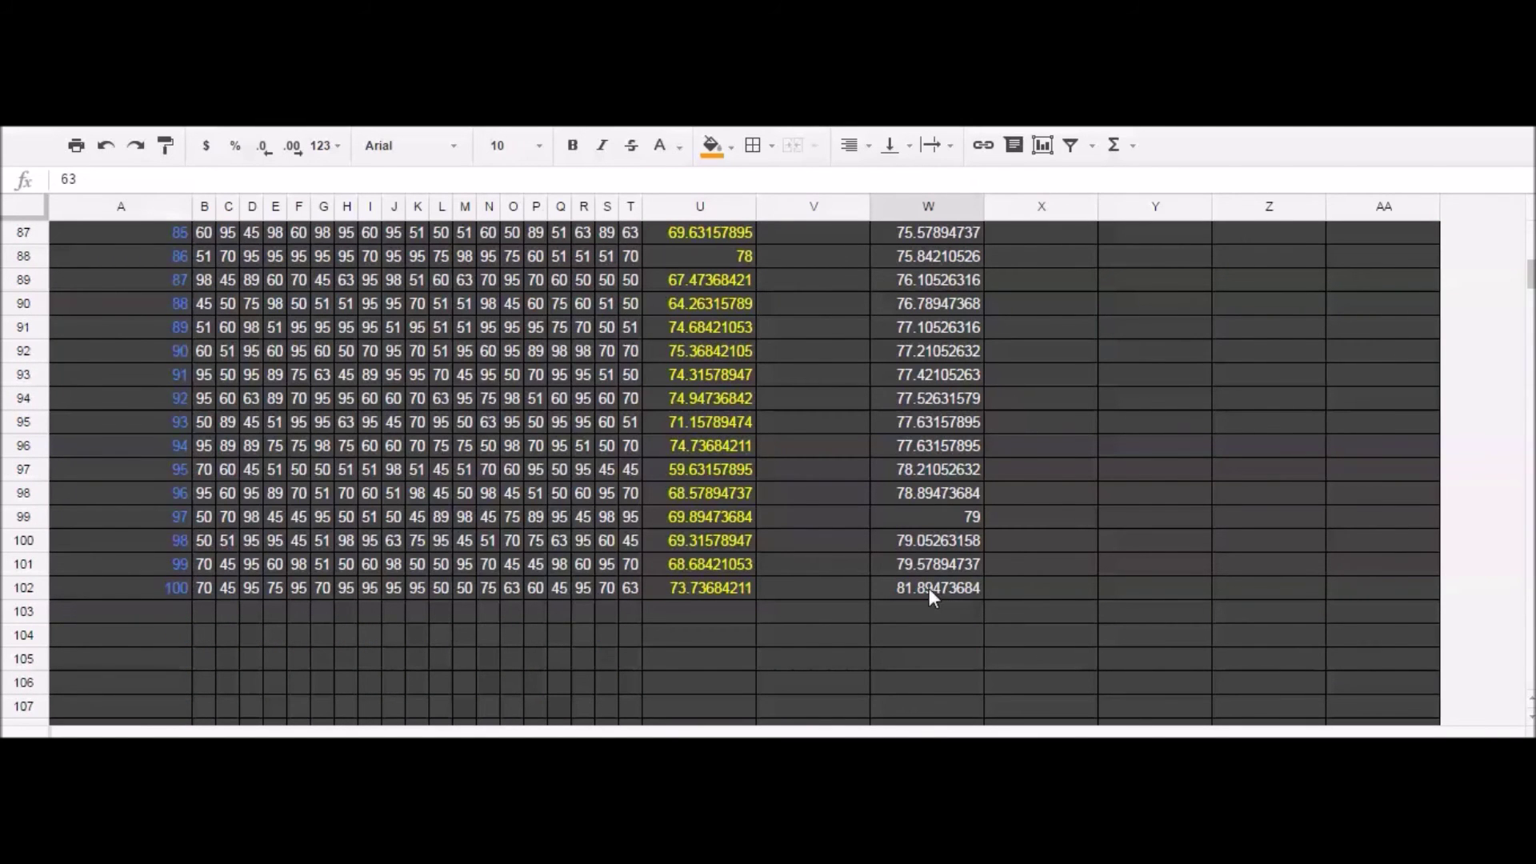
{"action": "left_click", "coordinate": [929, 588]}
{"action": "left_click", "coordinate": [931, 566]}
{"action": "left_click", "coordinate": [934, 542]}
{"action": "left_click", "coordinate": [941, 516]}
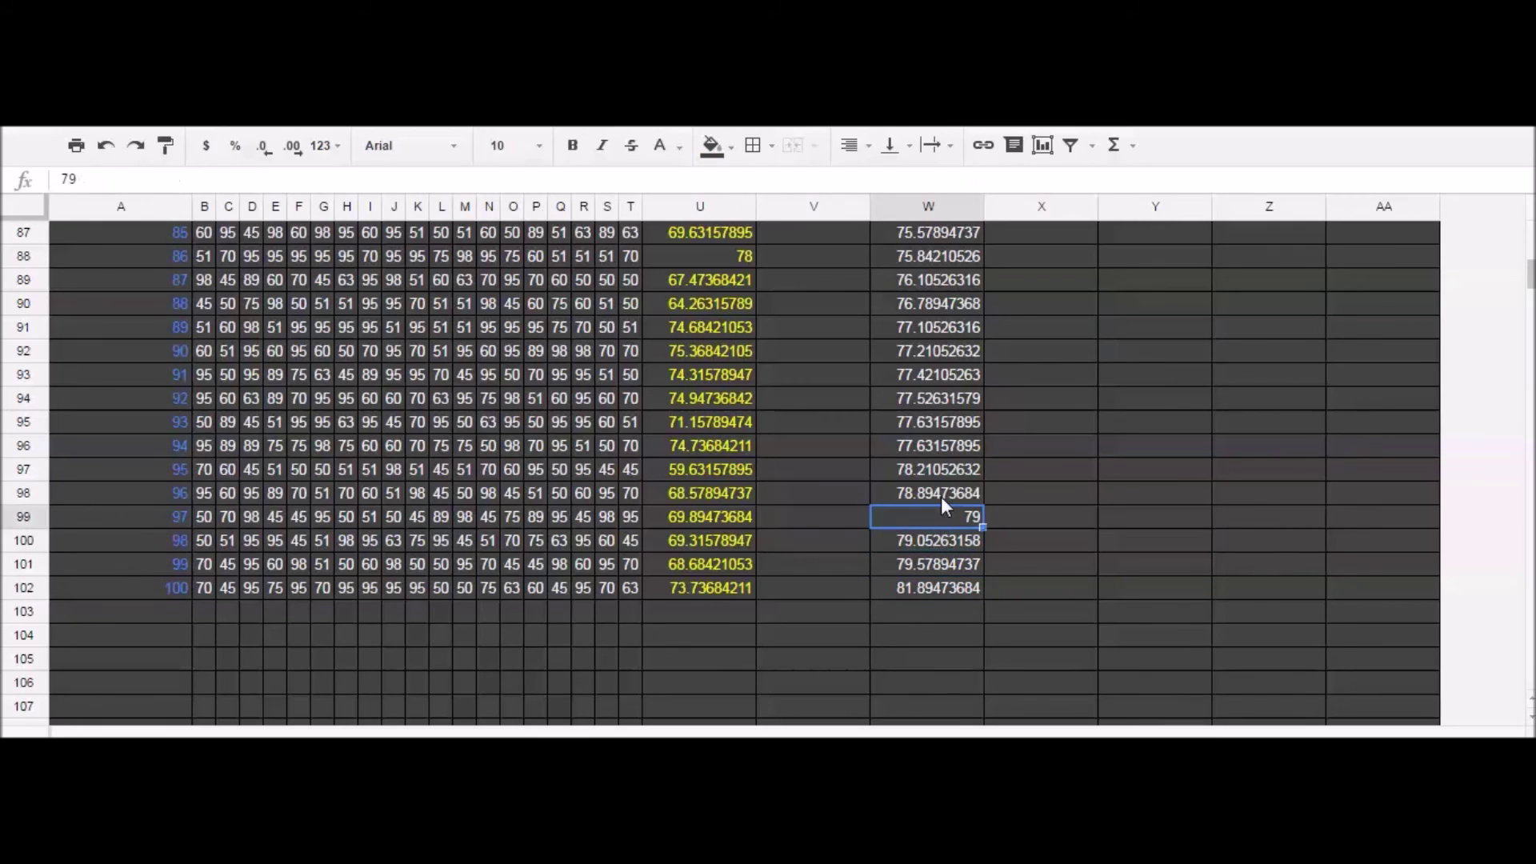
{"action": "left_click", "coordinate": [941, 493]}
{"action": "left_click", "coordinate": [941, 472]}
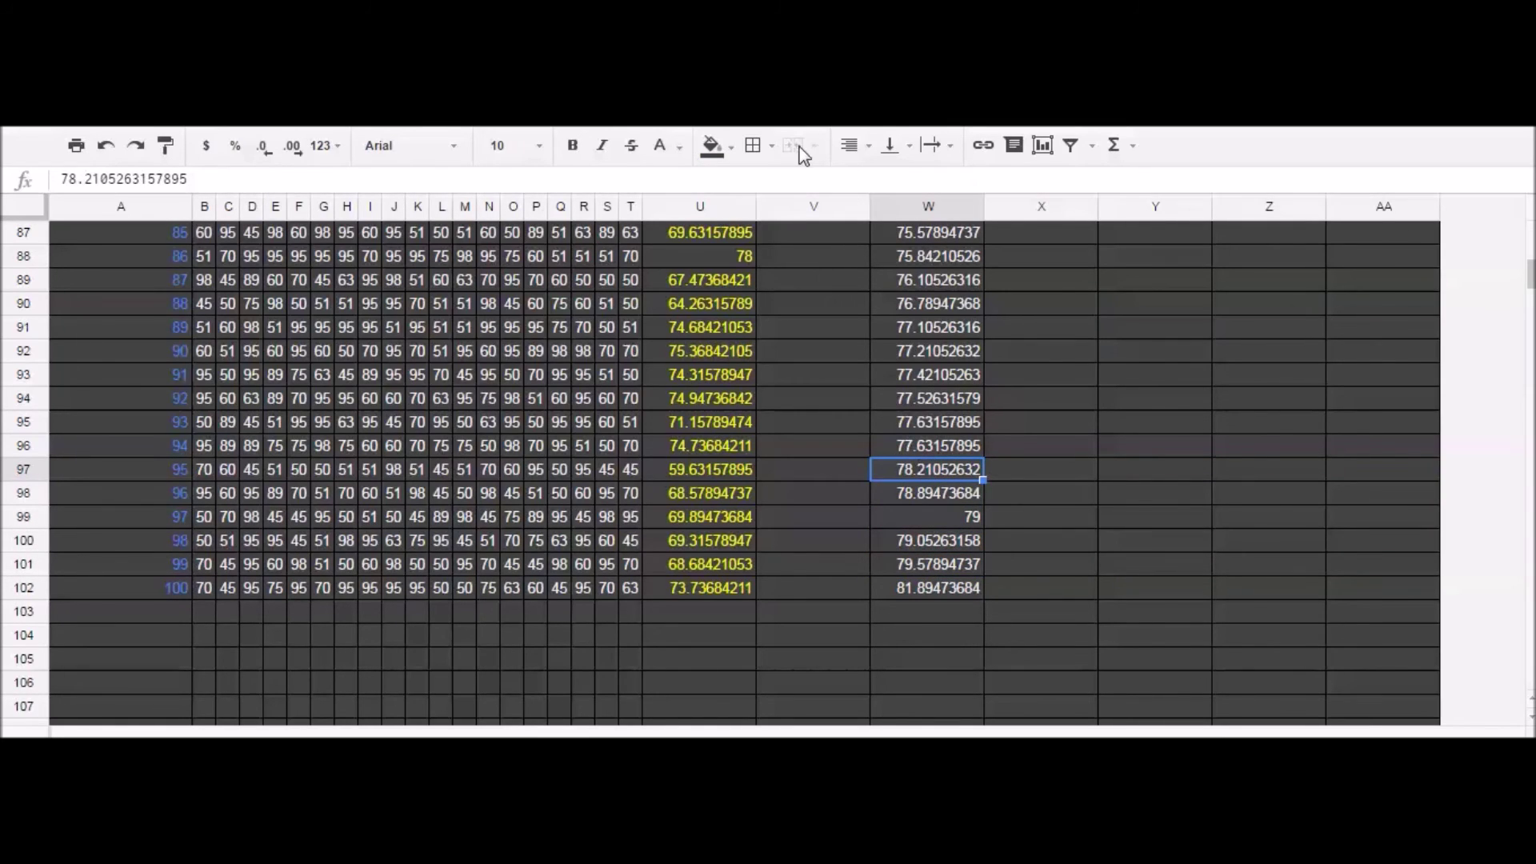
{"action": "left_click", "coordinate": [730, 146]}
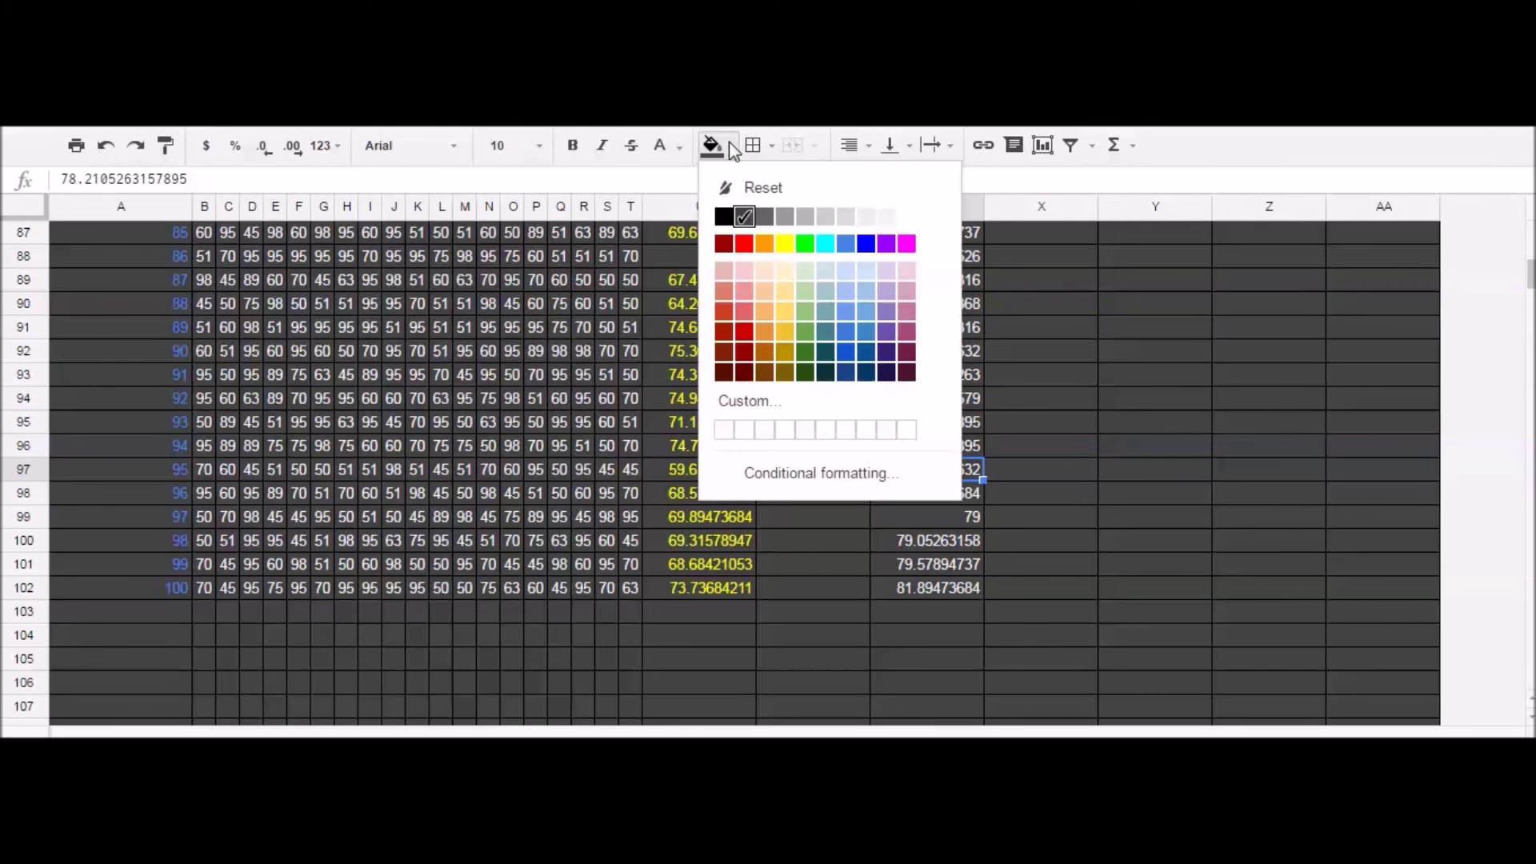
{"action": "left_click", "coordinate": [764, 244]}
{"action": "left_click_drag", "start_coordinate": [922, 588], "coordinate": [919, 280]}
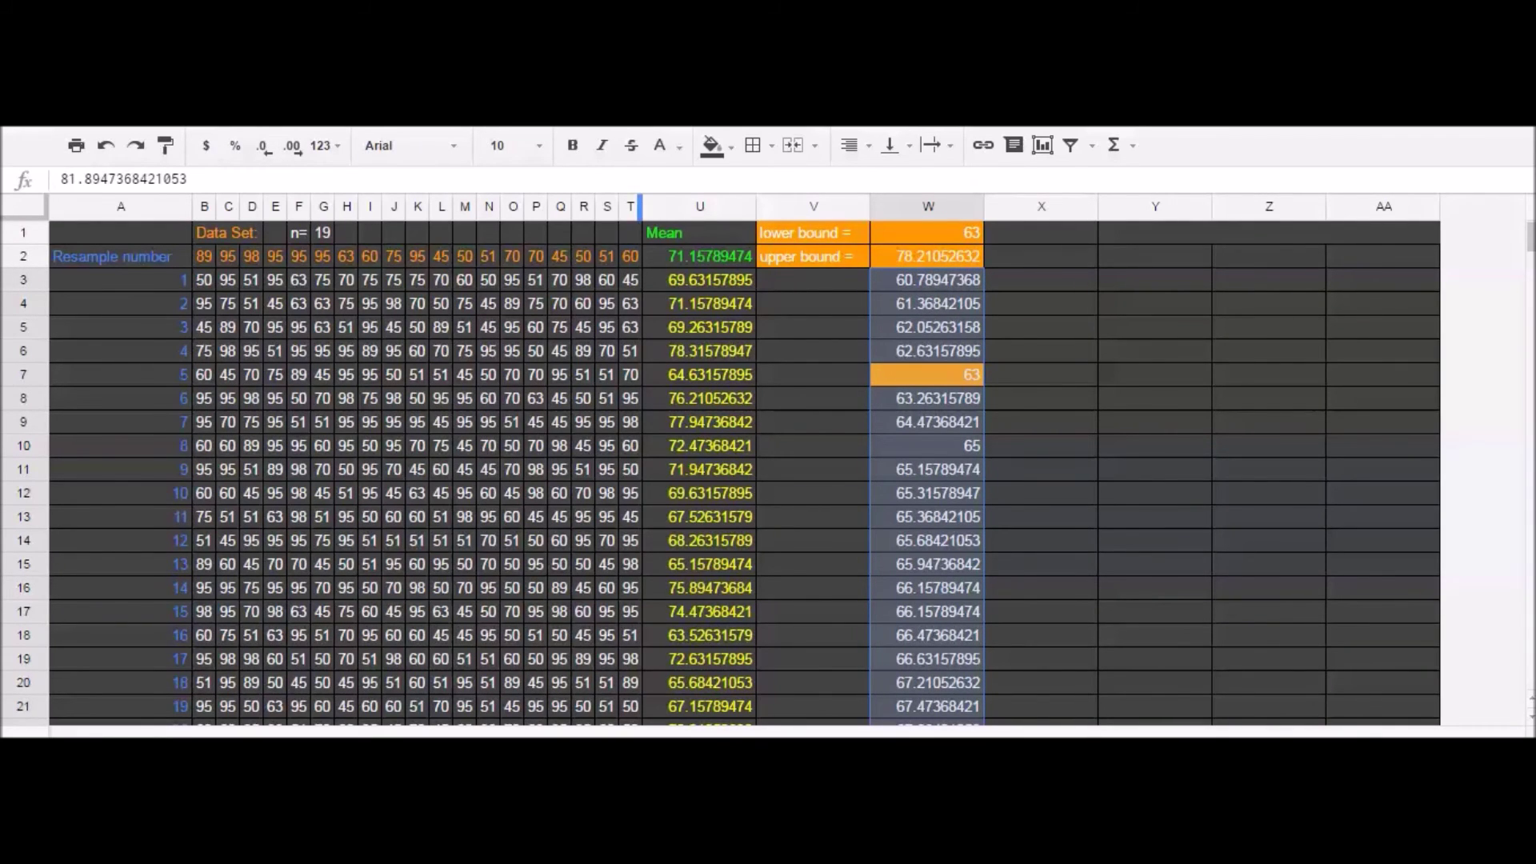
Insert the recommended Histogram chart of the means in W3:W102 below the data.
{"action": "key", "text": "alt+i"}
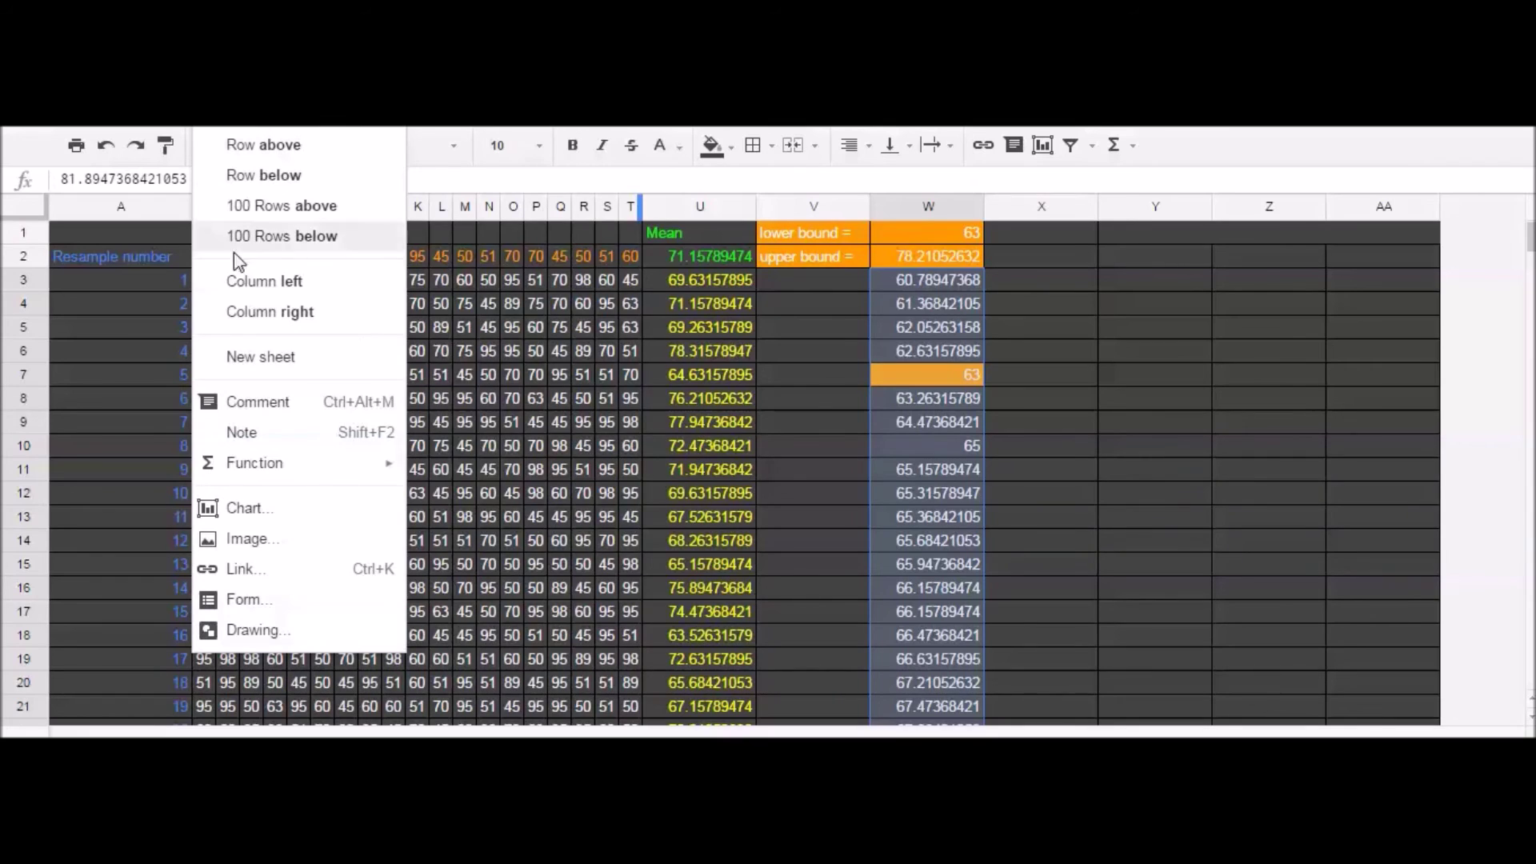
{"action": "left_click", "coordinate": [245, 510]}
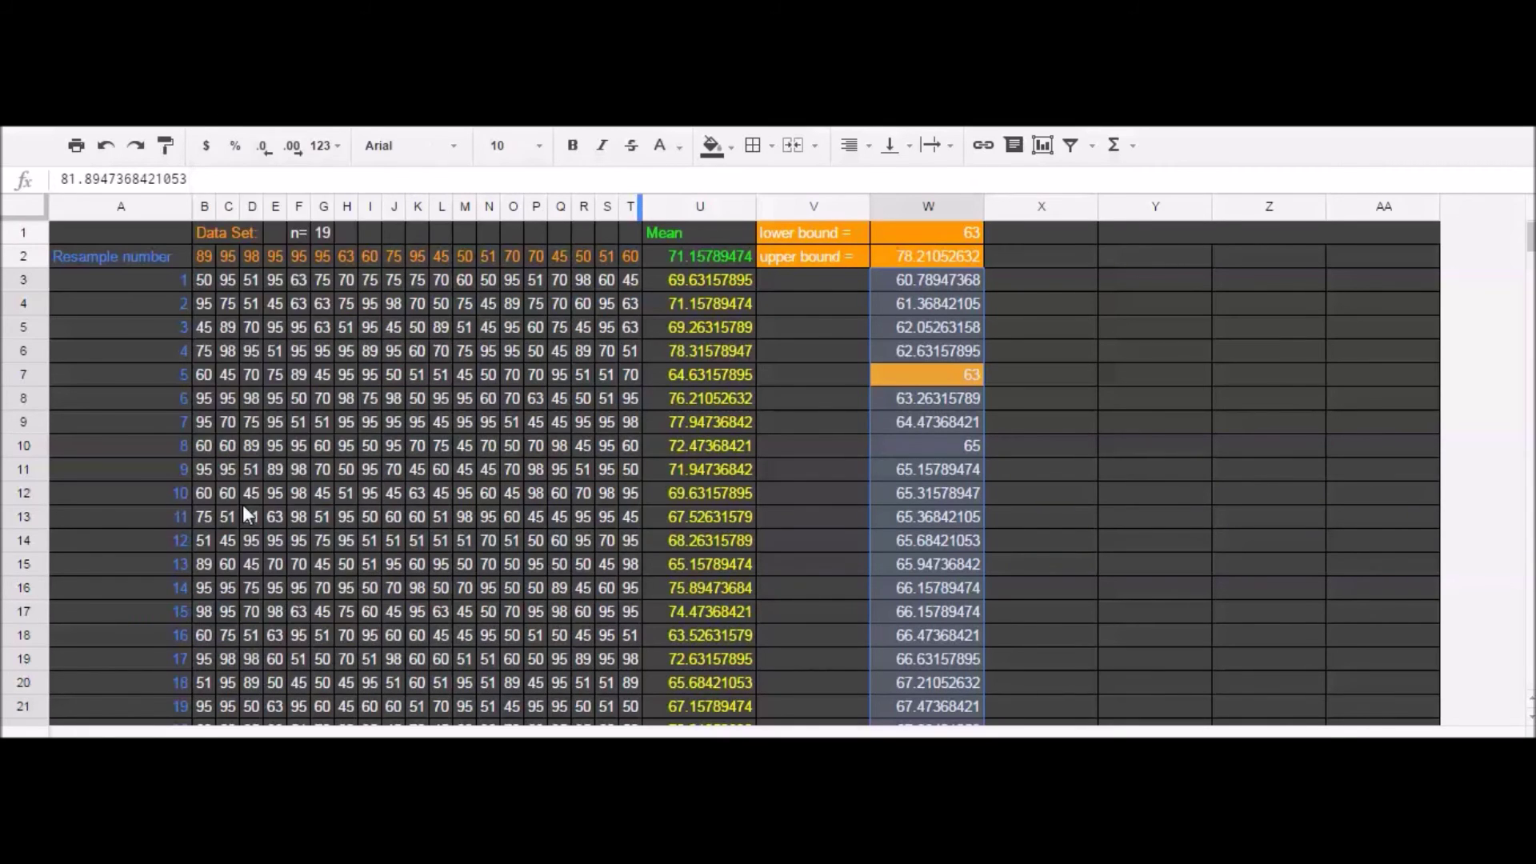
{"action": "left_click", "coordinate": [328, 490]}
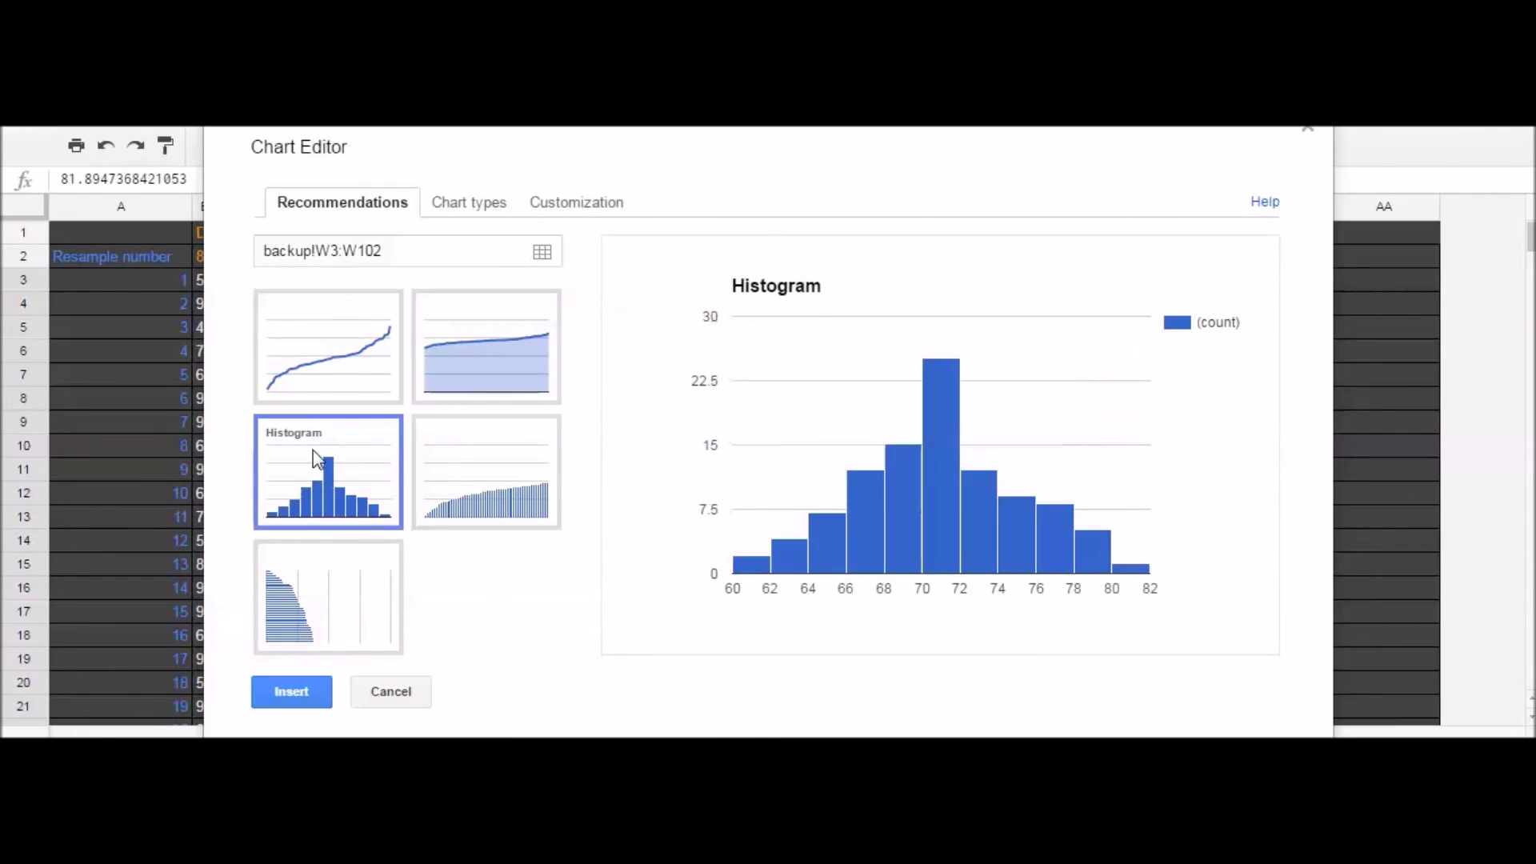
{"action": "mouse_move", "coordinate": [918, 521]}
{"action": "left_click", "coordinate": [318, 698]}
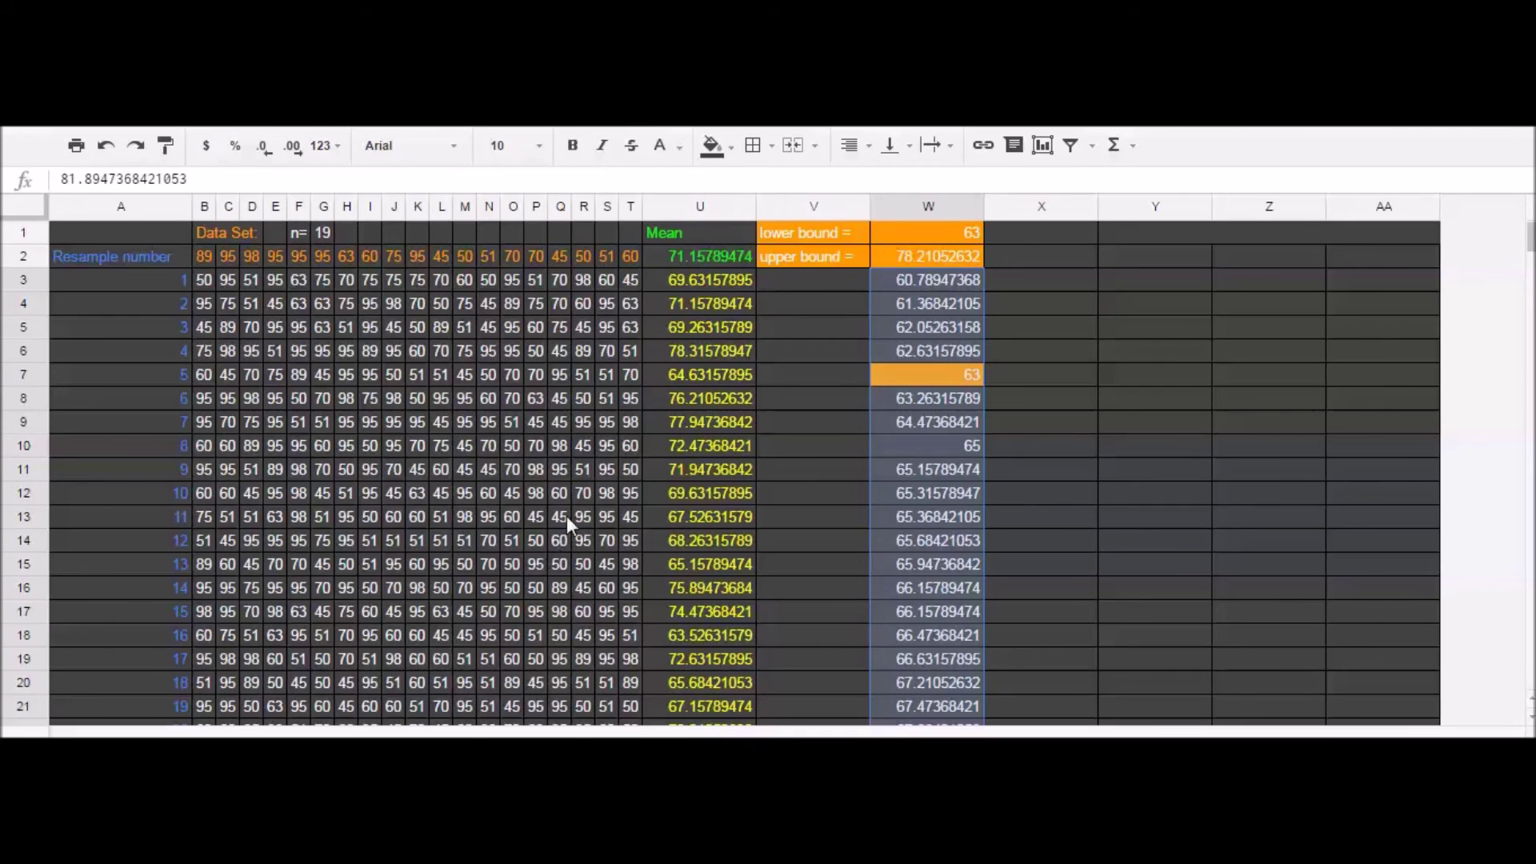
{"action": "scroll", "coordinate": [648, 436], "scroll_direction": "down", "scroll_amount": 4}
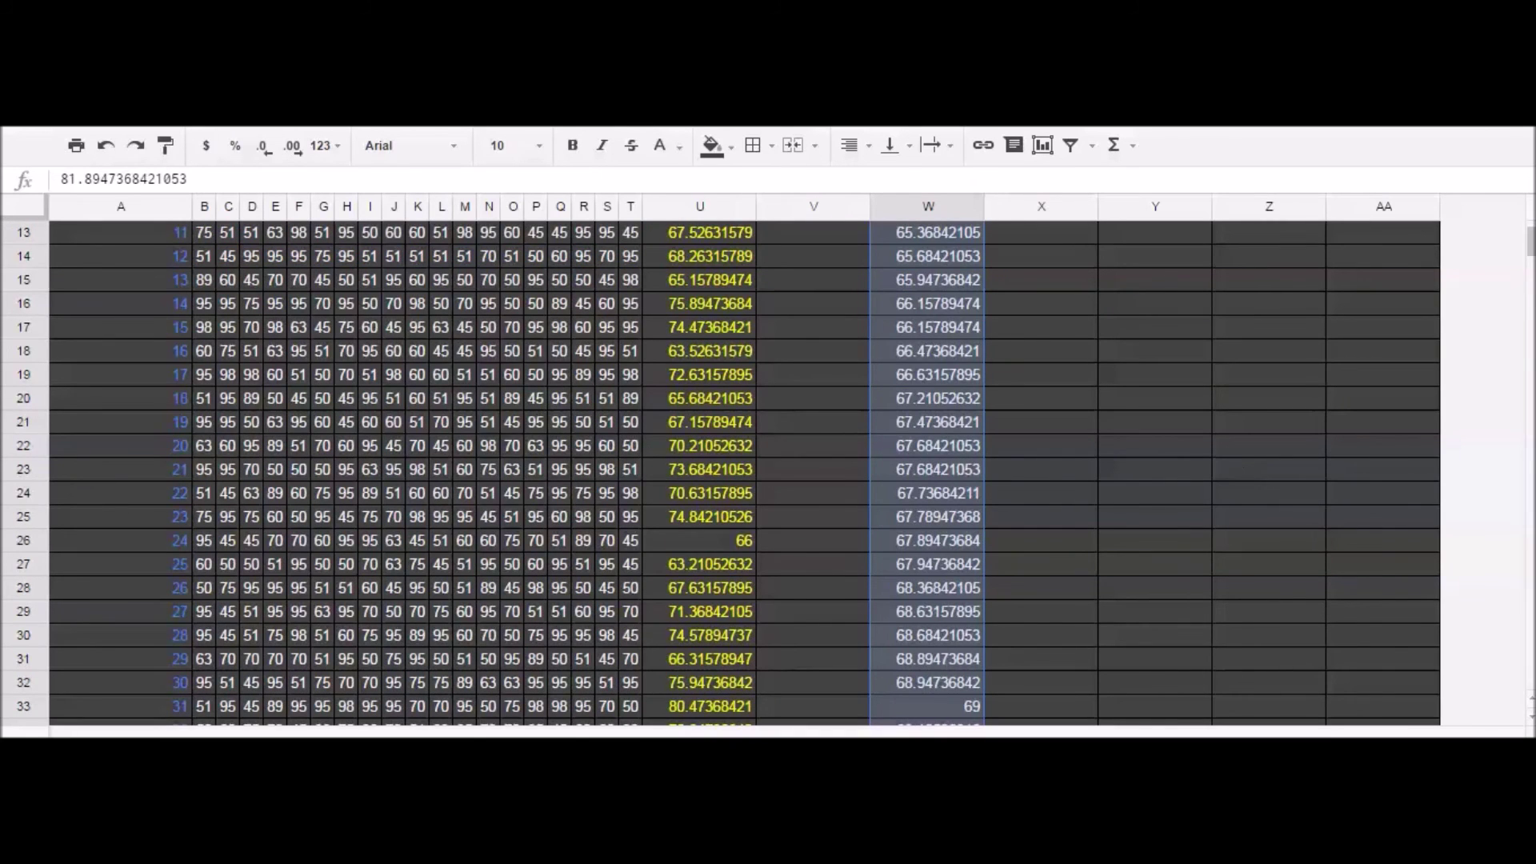
{"action": "left_click_drag", "start_coordinate": [1530, 244], "coordinate": [1526, 285]}
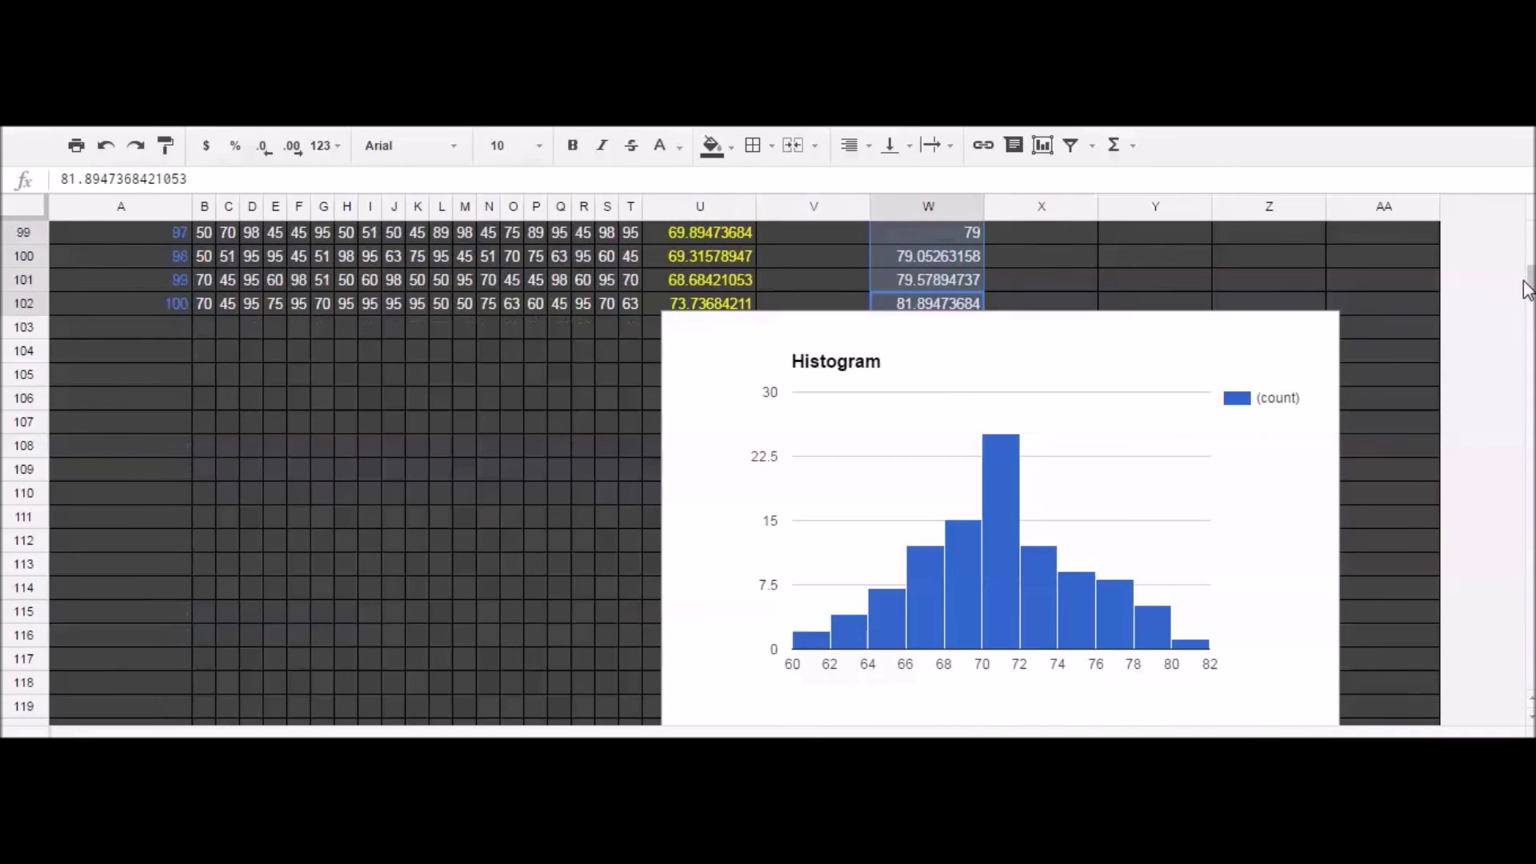
{"action": "scroll", "coordinate": [1175, 418], "scroll_direction": "down", "scroll_amount": 1}
{"action": "scroll", "coordinate": [1174, 418], "scroll_direction": "down", "scroll_amount": 1}
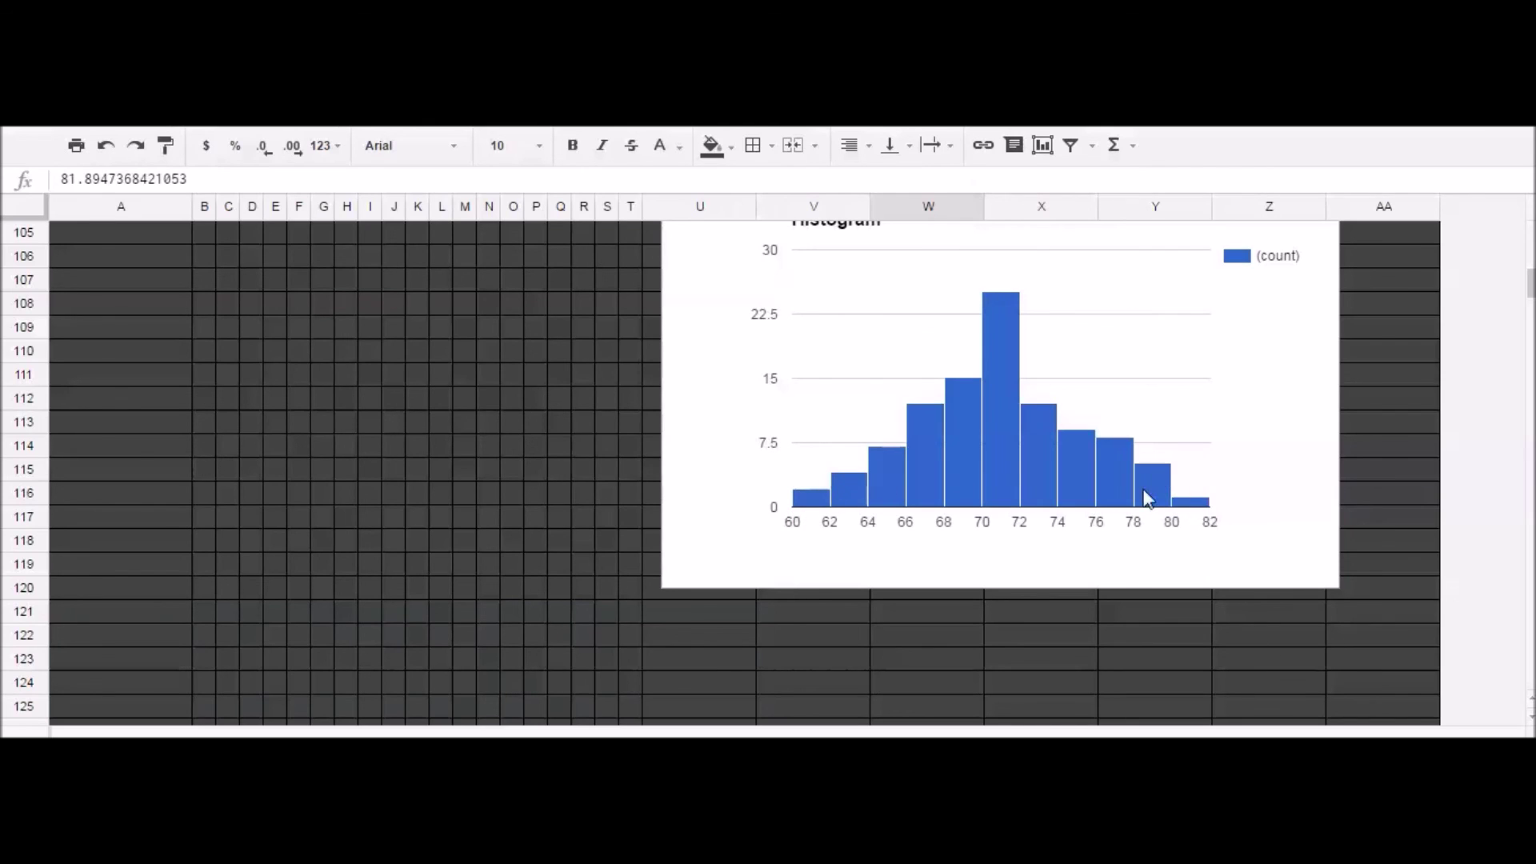
{"action": "scroll", "coordinate": [1149, 500], "scroll_direction": "up", "scroll_amount": 1}
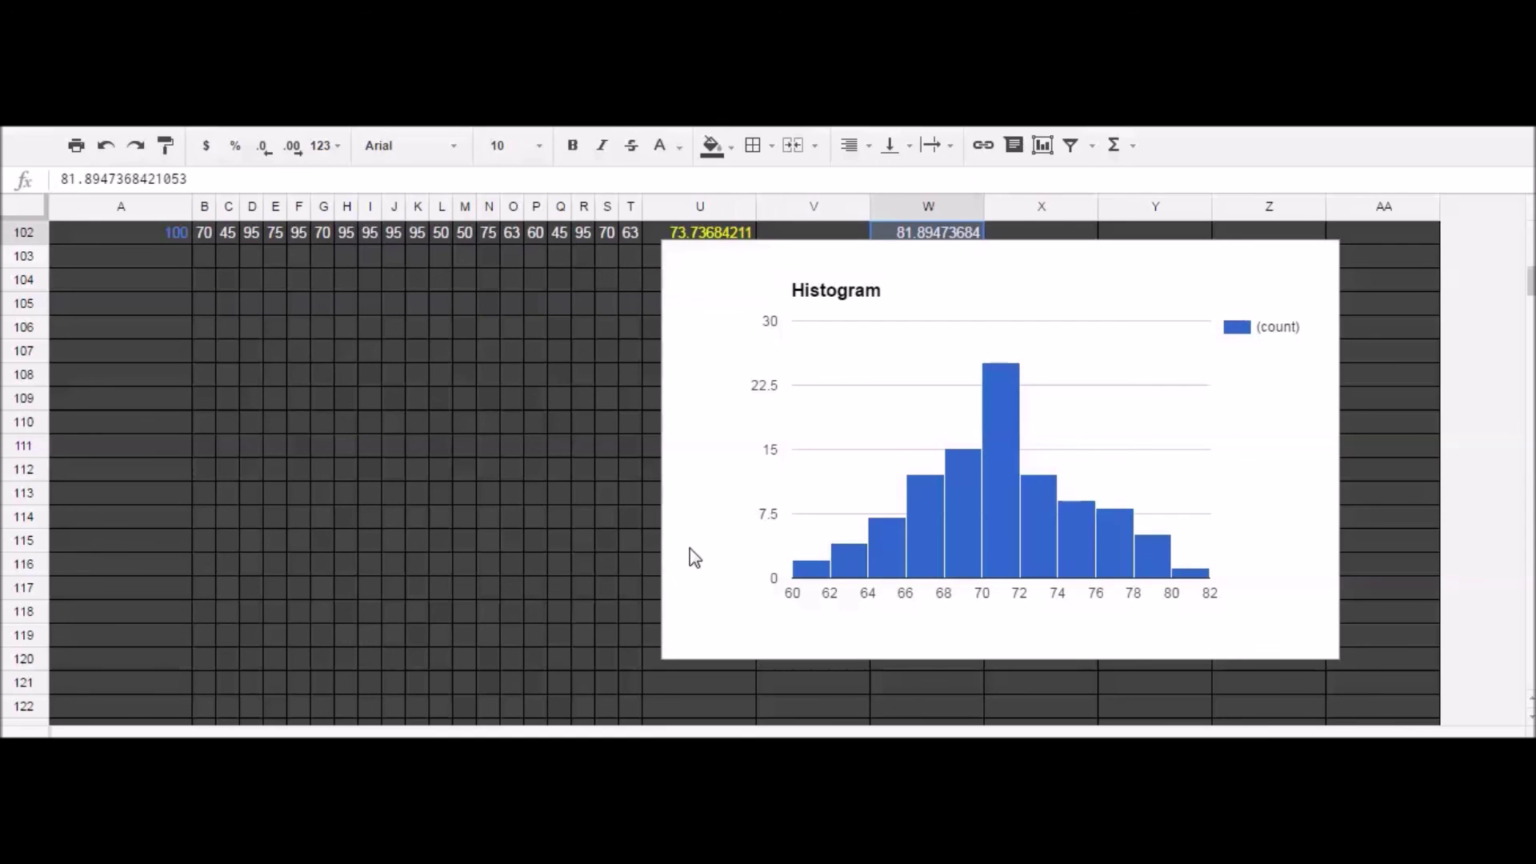
{"action": "scroll", "coordinate": [689, 549], "scroll_direction": "up", "scroll_amount": 1}
{"action": "scroll", "coordinate": [690, 549], "scroll_direction": "down", "scroll_amount": 1}
{"action": "scroll", "coordinate": [690, 552], "scroll_direction": "up", "scroll_amount": 10}
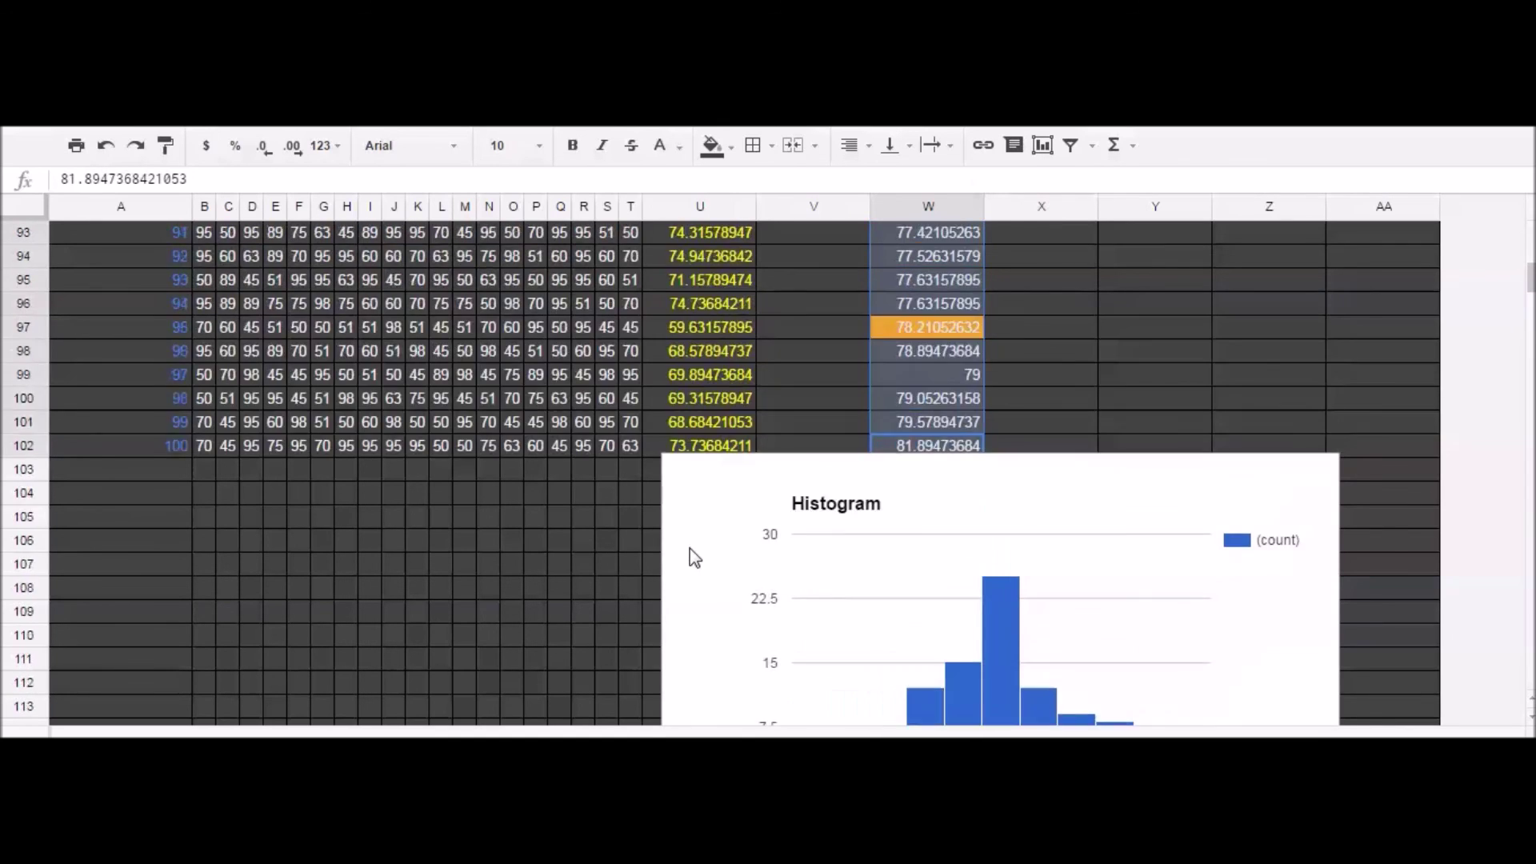
{"action": "scroll", "coordinate": [690, 549], "scroll_direction": "up", "scroll_amount": 20}
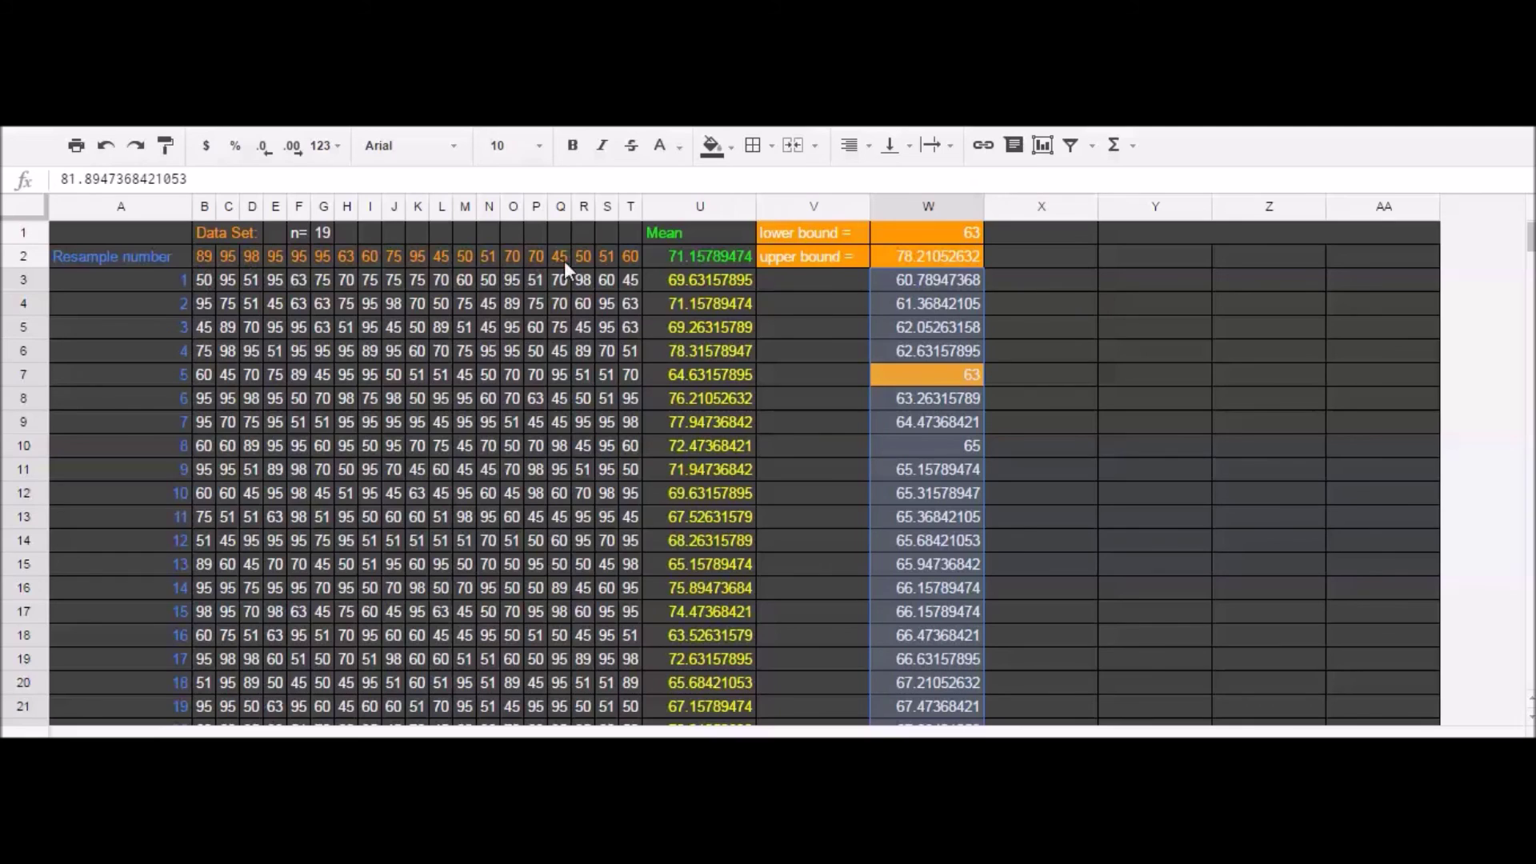
{"action": "left_click_drag", "start_coordinate": [204, 275], "coordinate": [626, 281]}
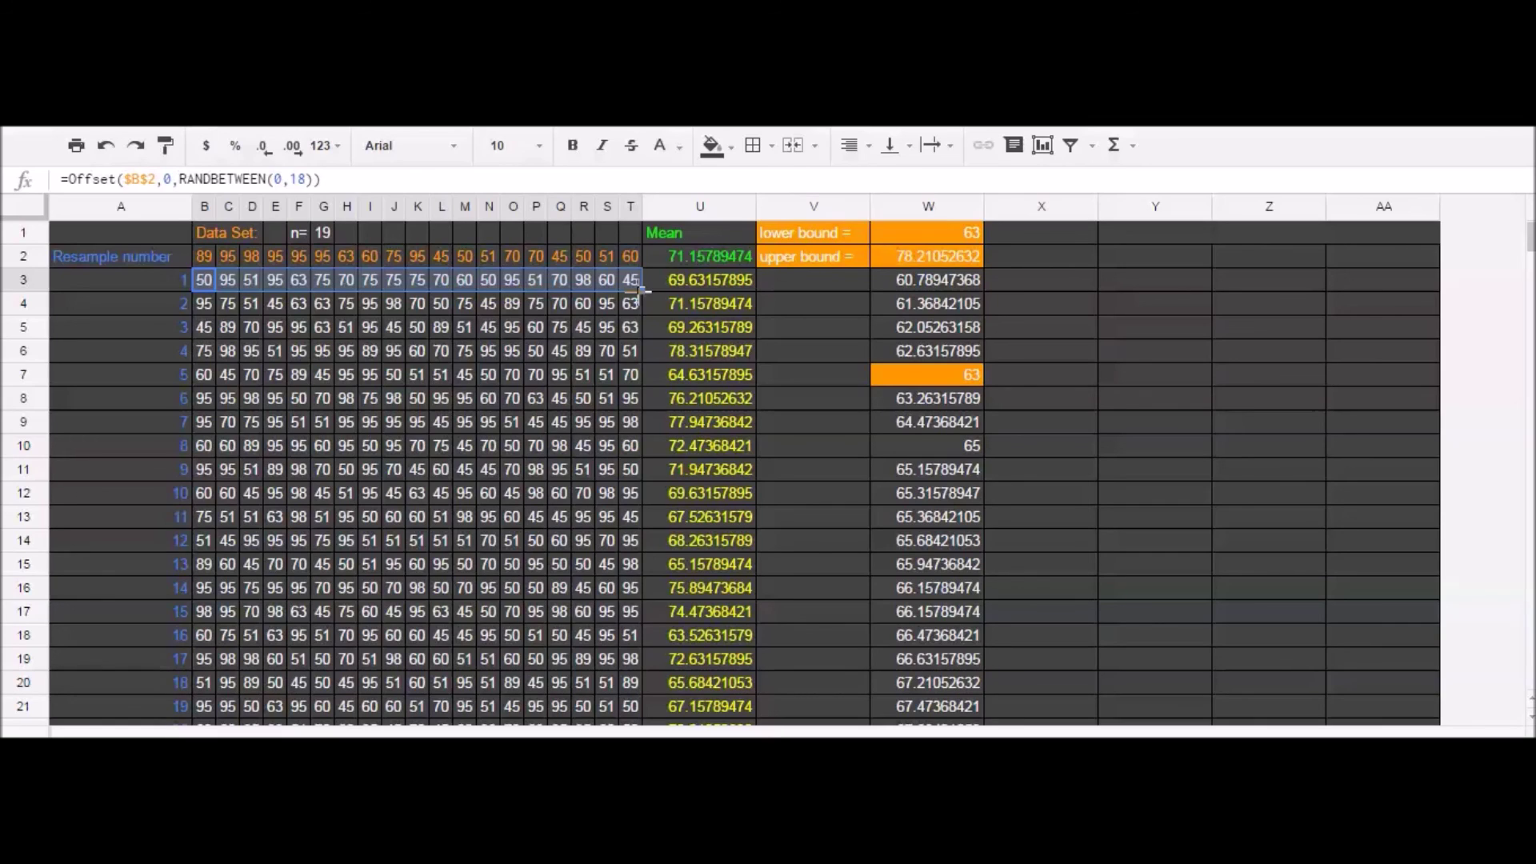
{"action": "left_click", "coordinate": [205, 253]}
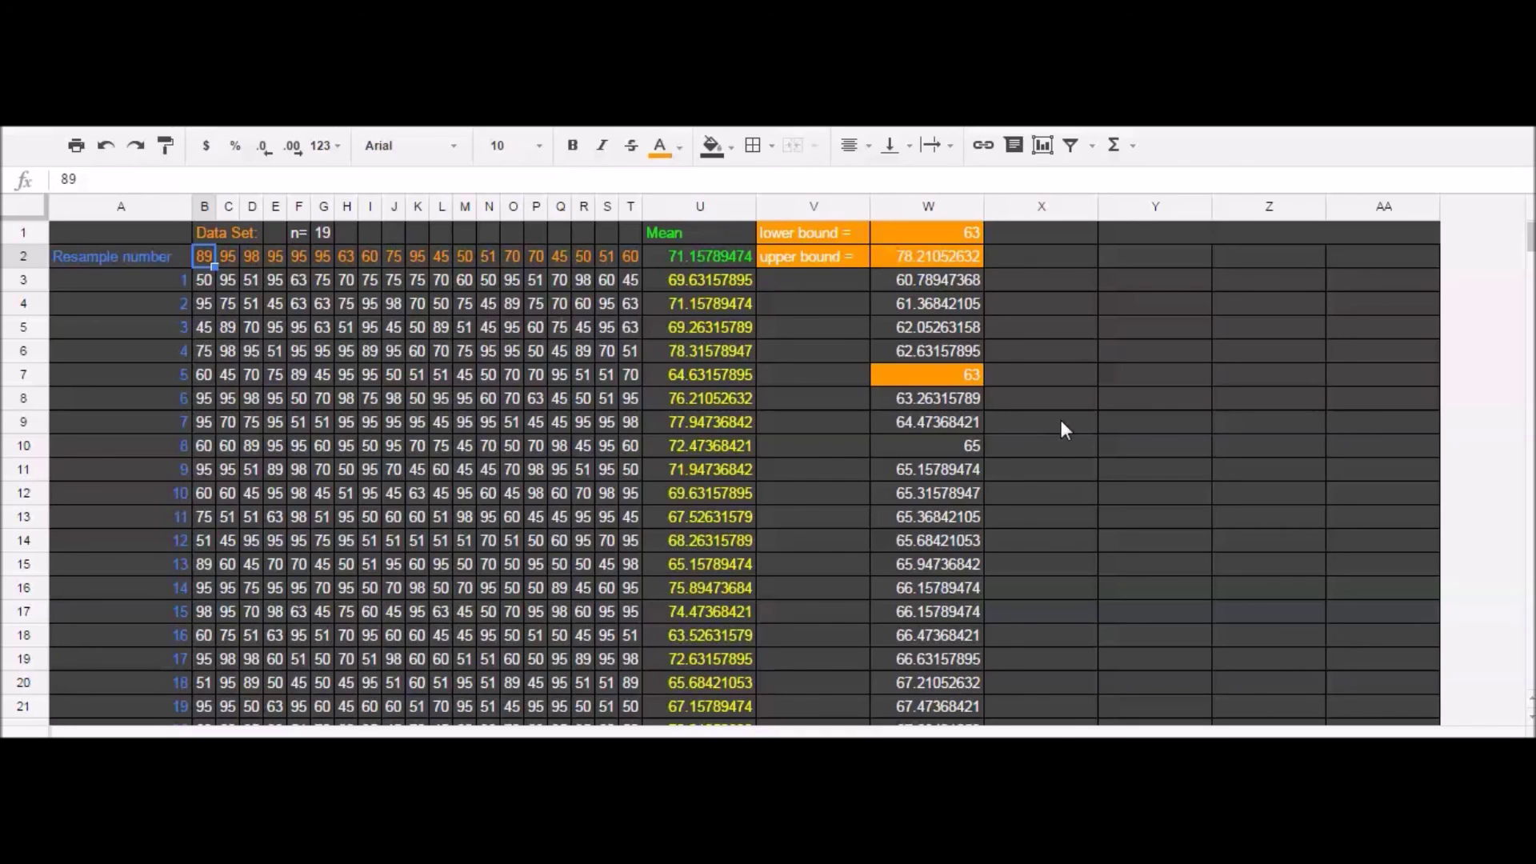
{"action": "scroll", "coordinate": [1057, 422], "scroll_direction": "down", "scroll_amount": 20}
{"action": "scroll", "coordinate": [1047, 428], "scroll_direction": "down", "scroll_amount": 10}
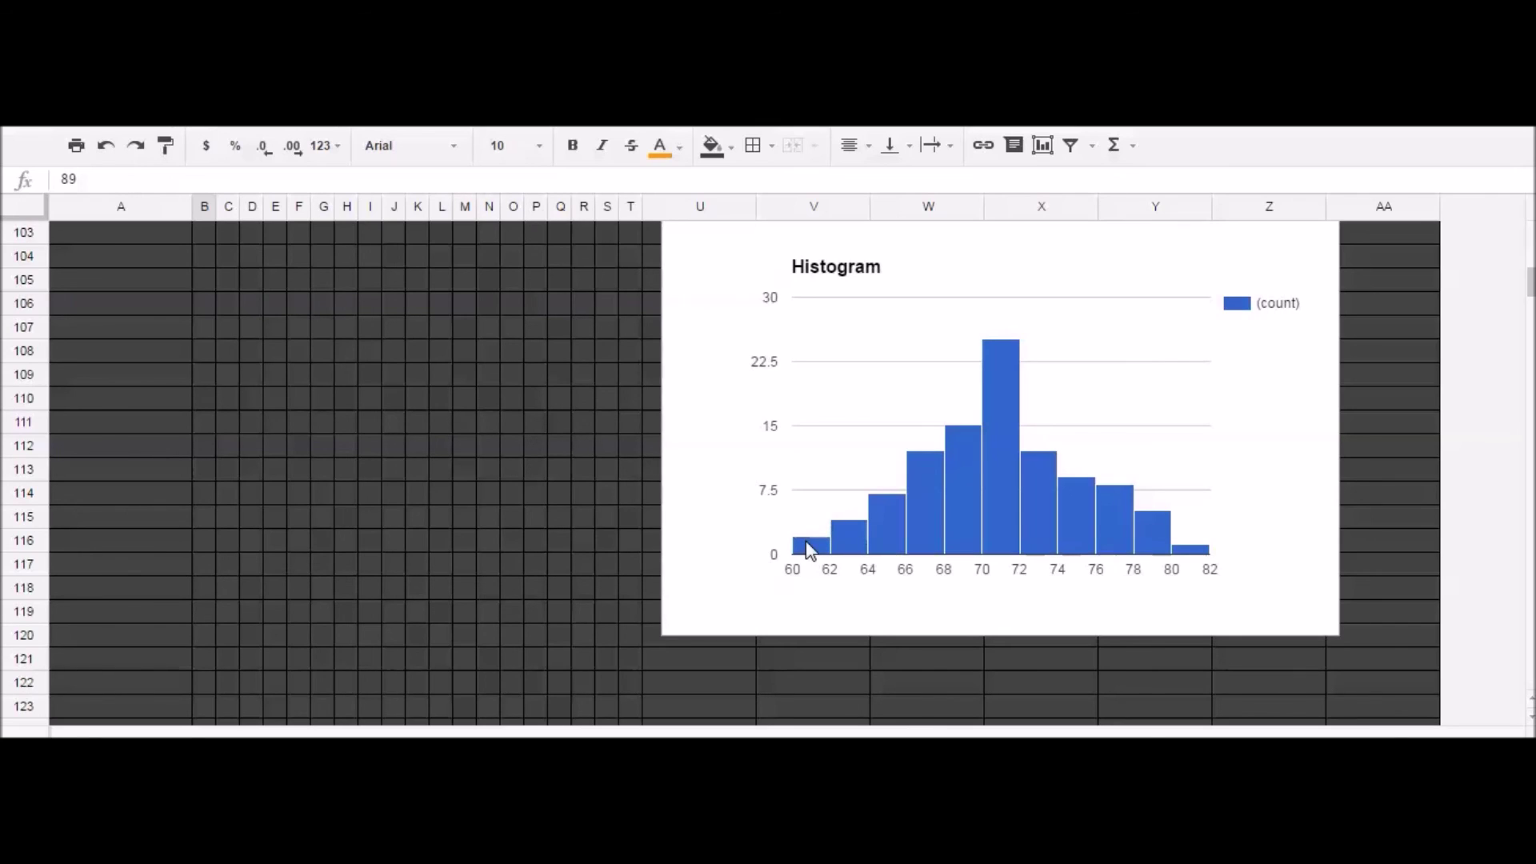
{"action": "scroll", "coordinate": [808, 548], "scroll_direction": "up", "scroll_amount": 1}
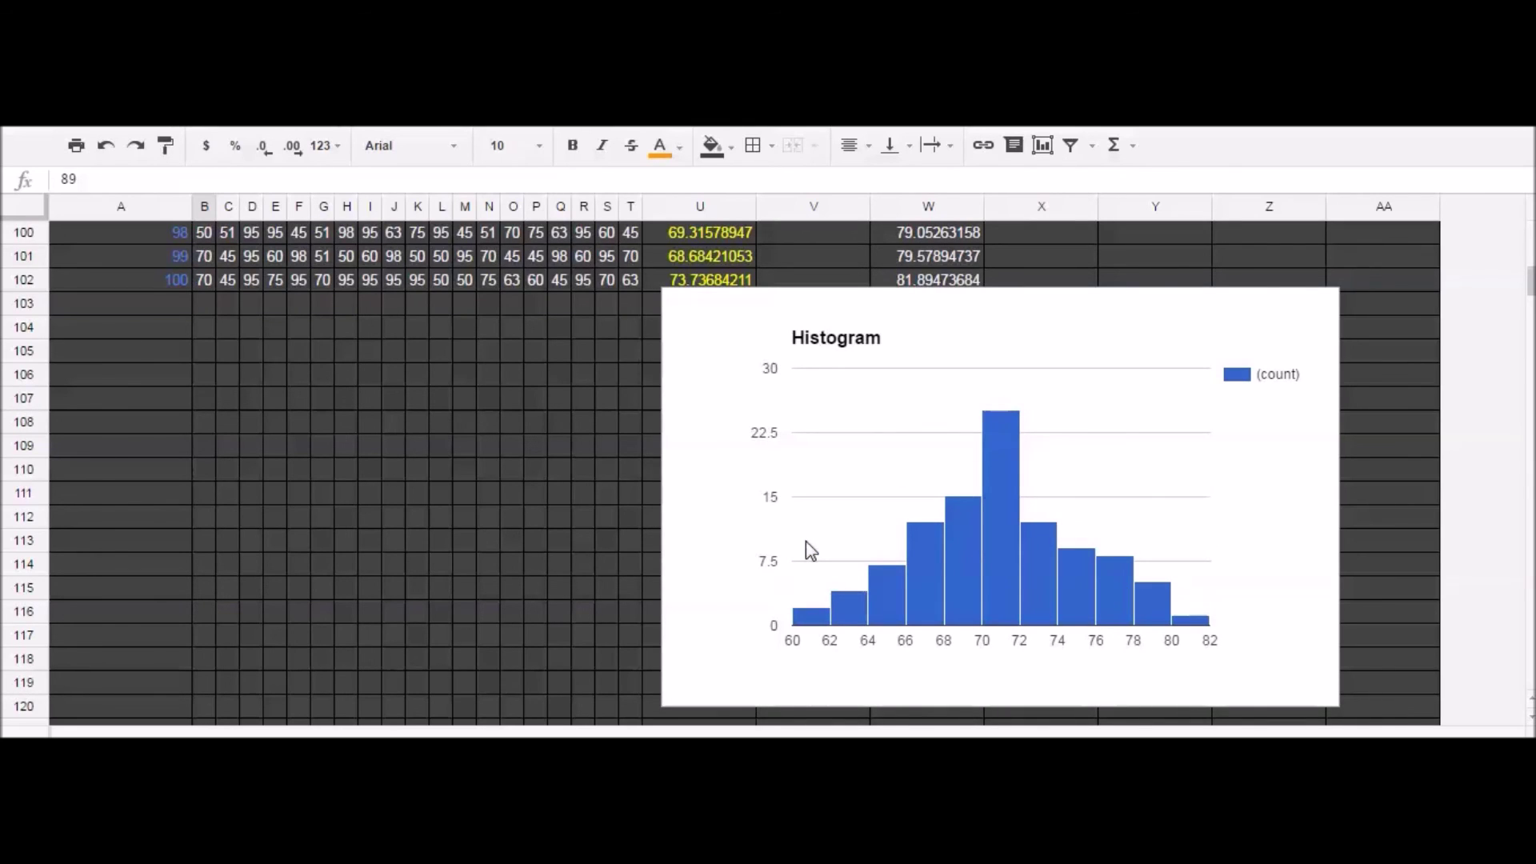
{"action": "left_click", "coordinate": [628, 285]}
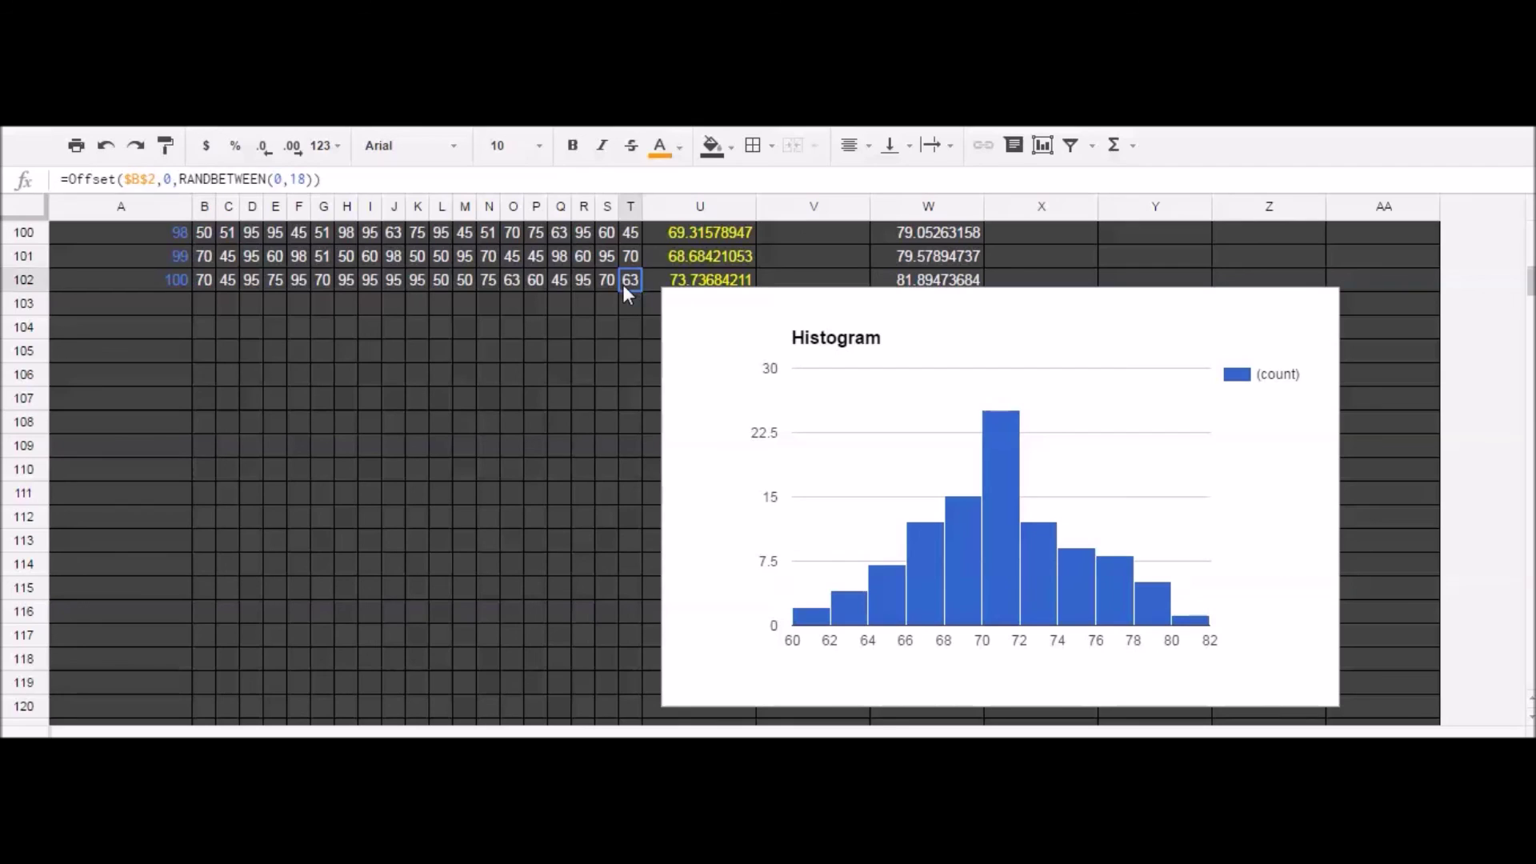